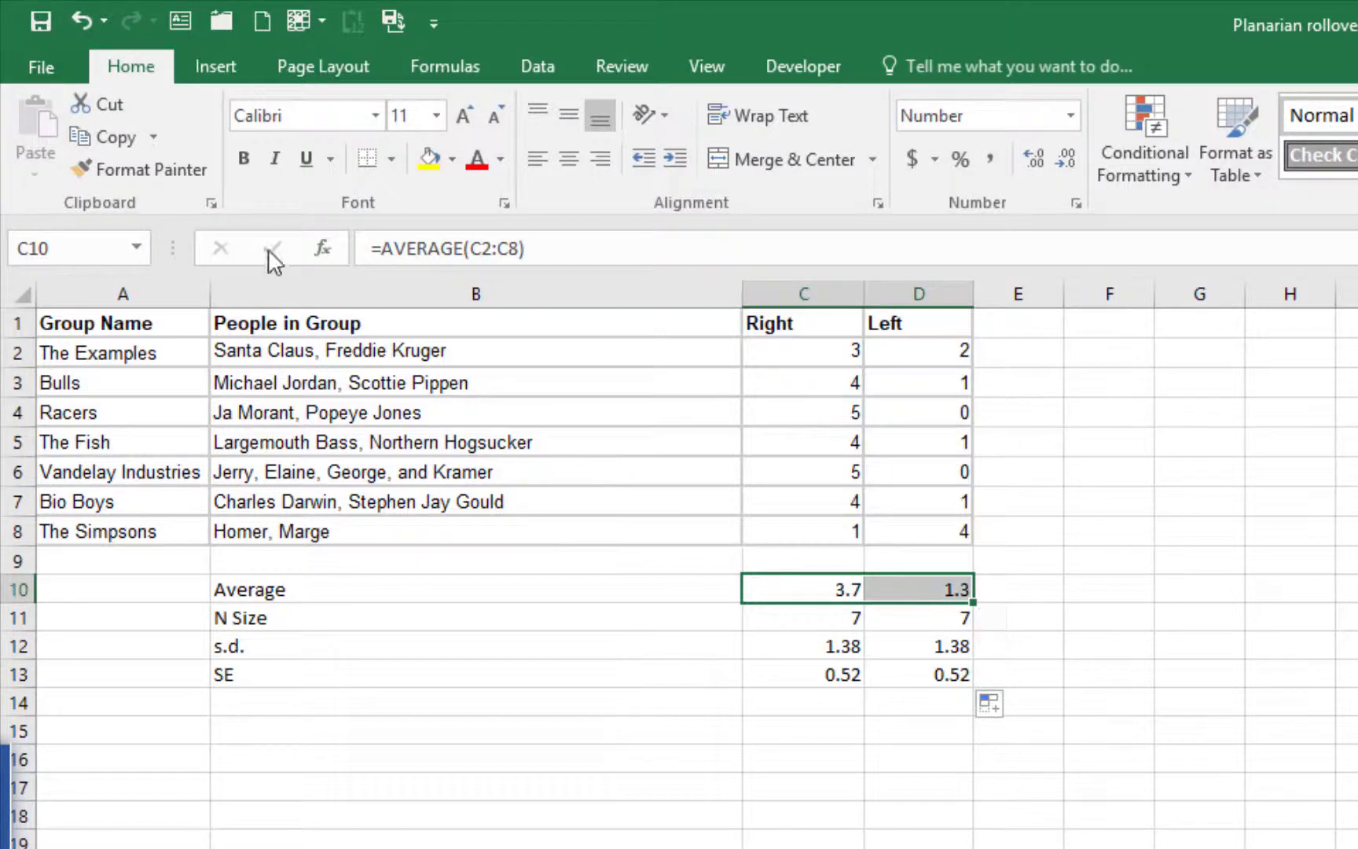
Step: Insert a 2-D clustered column chart of the Right and Left averages in C10:D10
{"action": "left_click", "coordinate": [216, 60]}
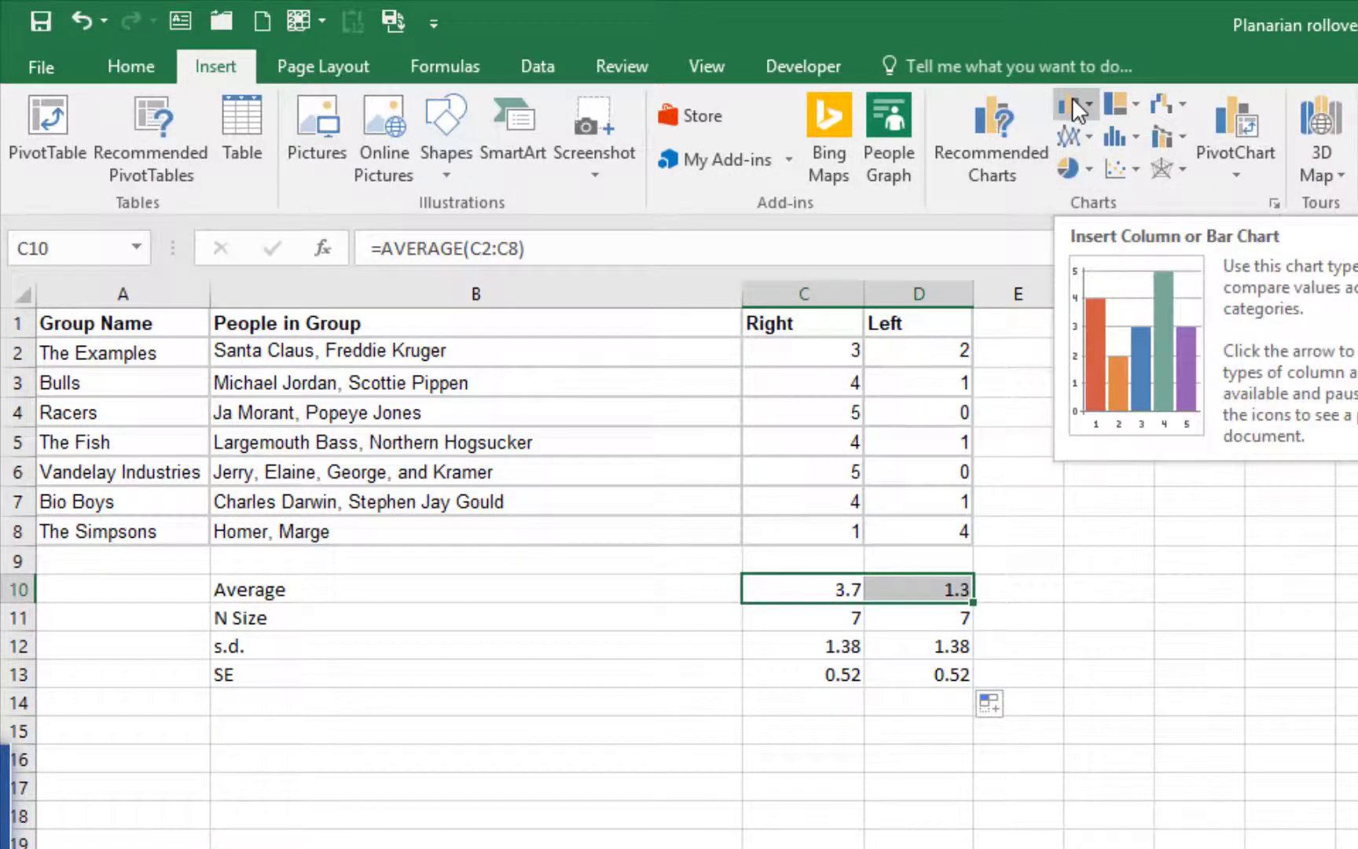
{"action": "left_click", "coordinate": [1096, 104]}
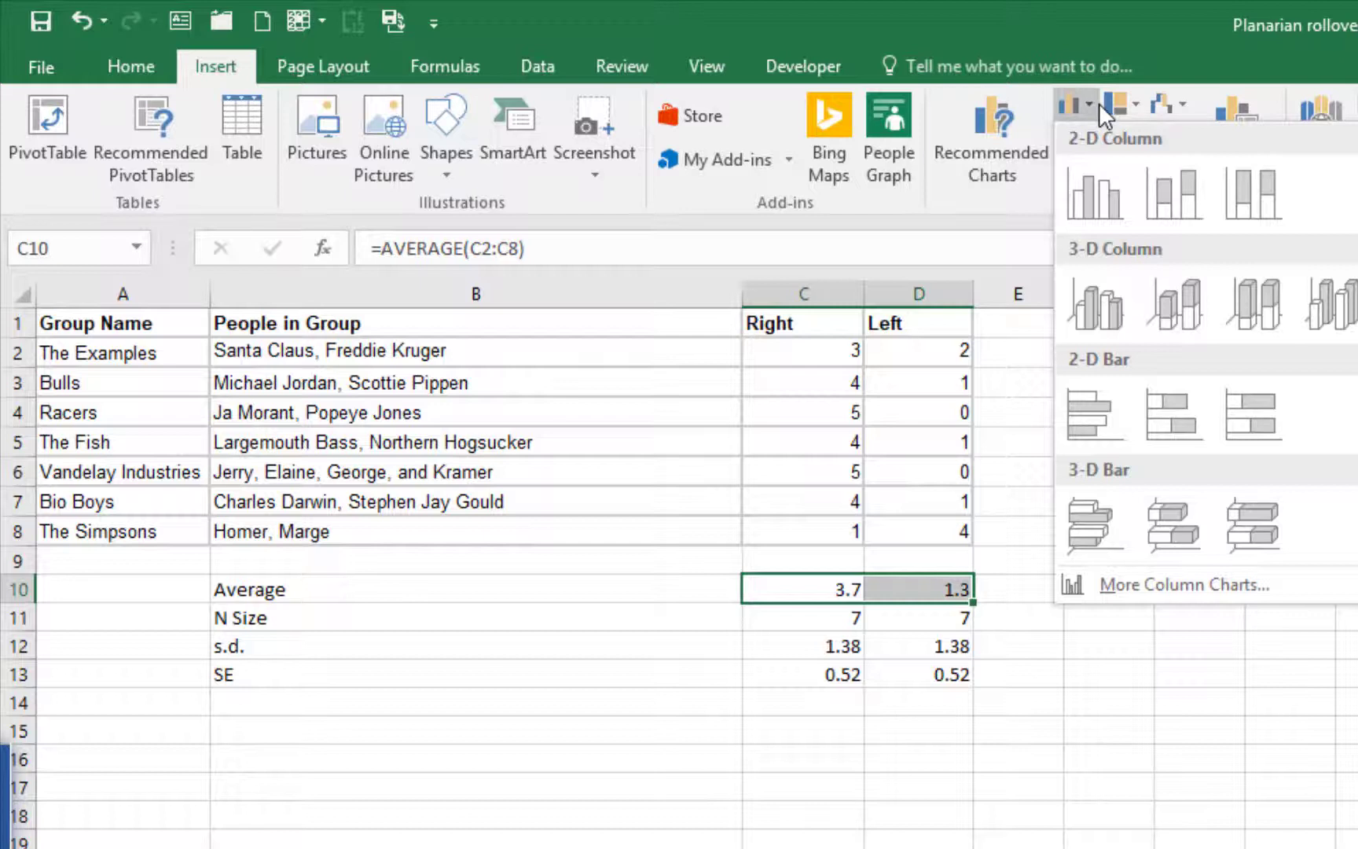
{"action": "left_click", "coordinate": [1099, 193]}
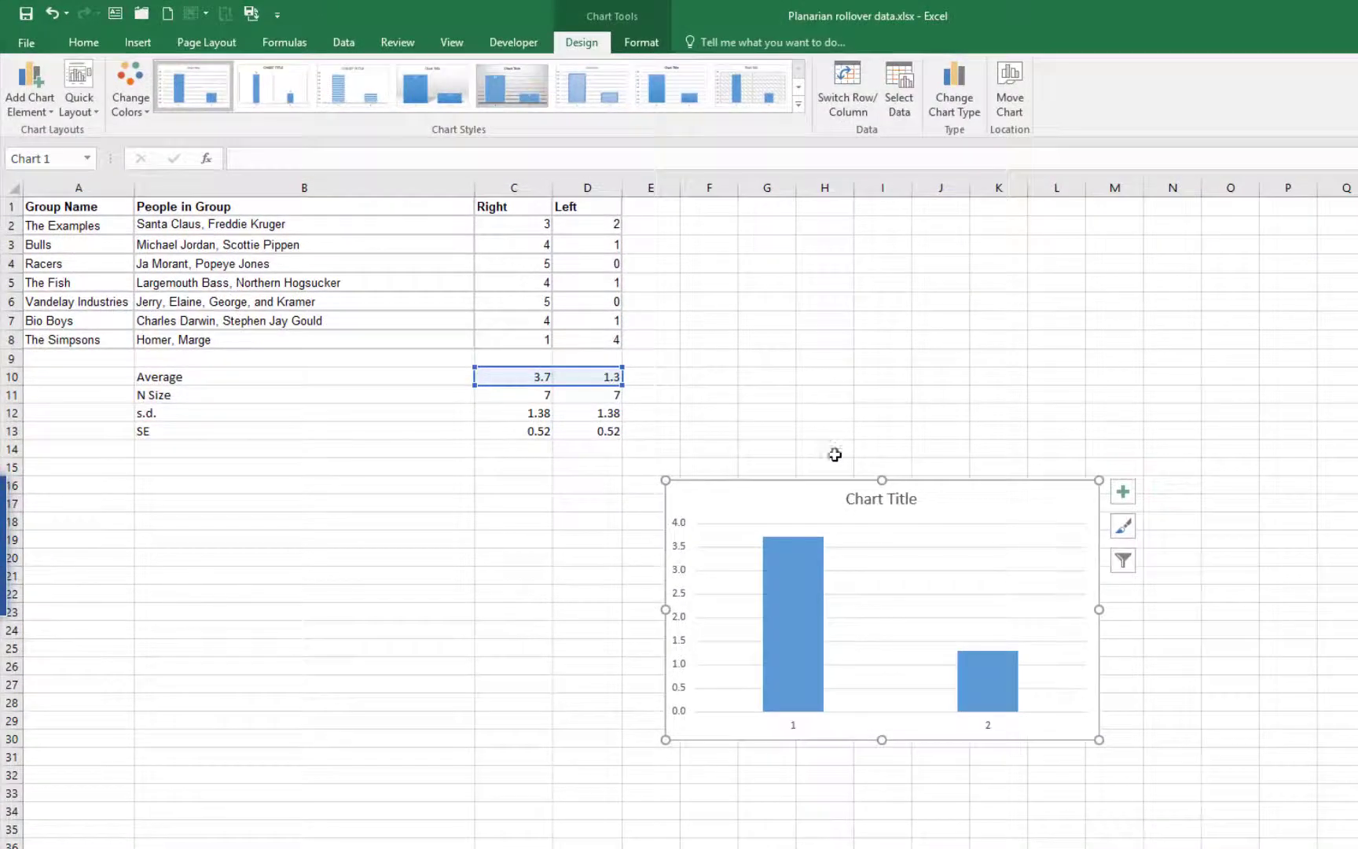
Step: Move the column chart to a new sheet named Chart1
{"action": "mouse_move", "coordinate": [801, 637]}
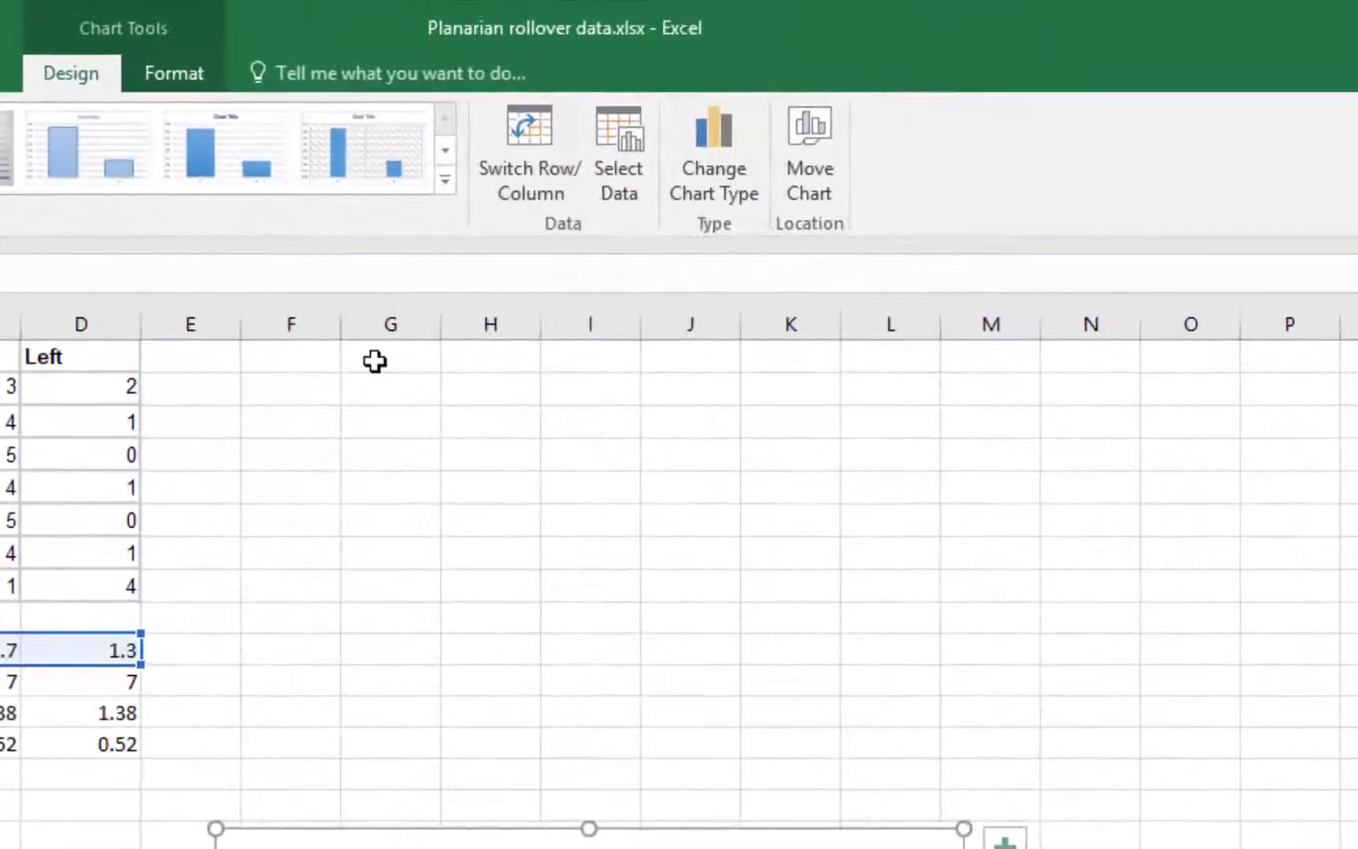
{"action": "left_click", "coordinate": [813, 154]}
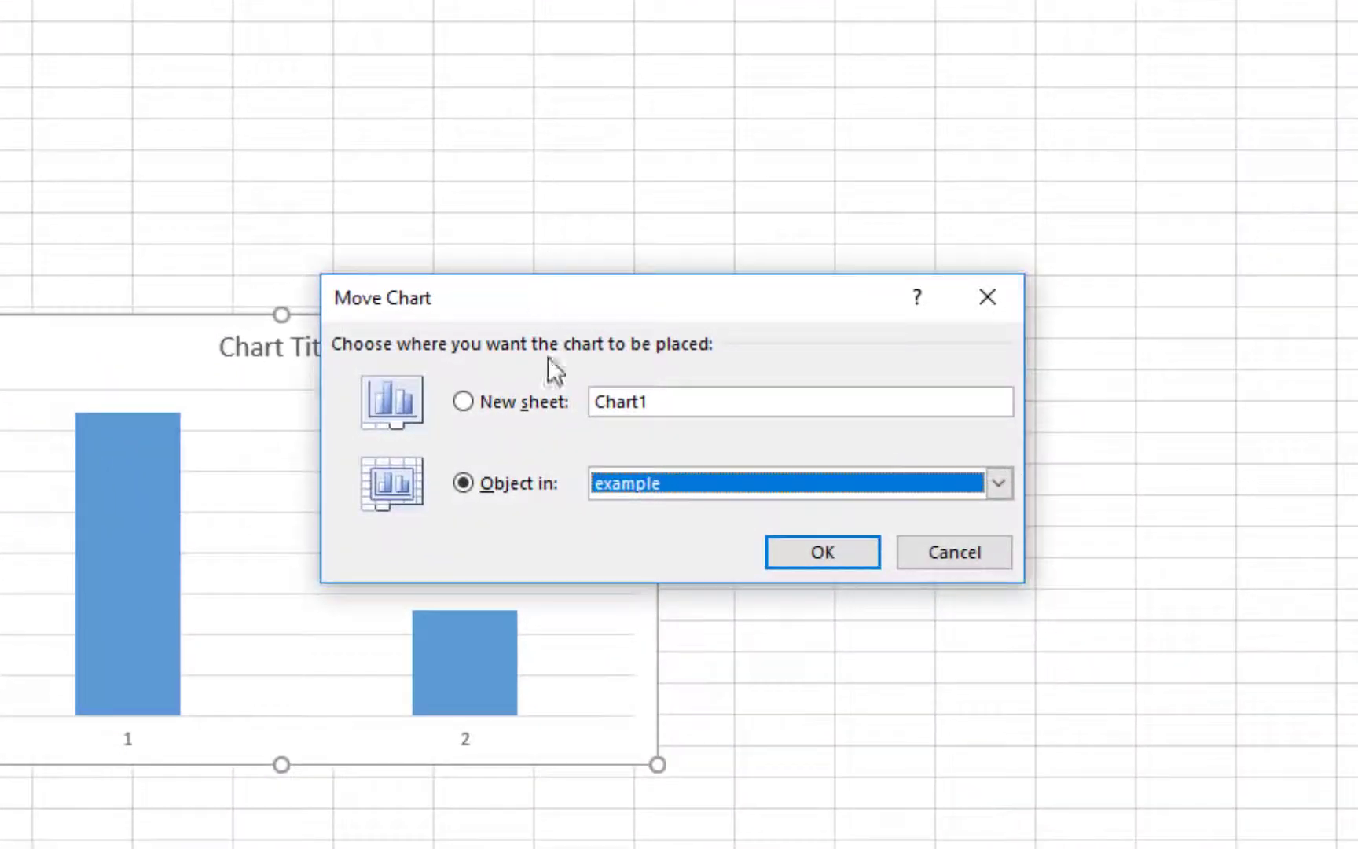
{"action": "left_click", "coordinate": [545, 405]}
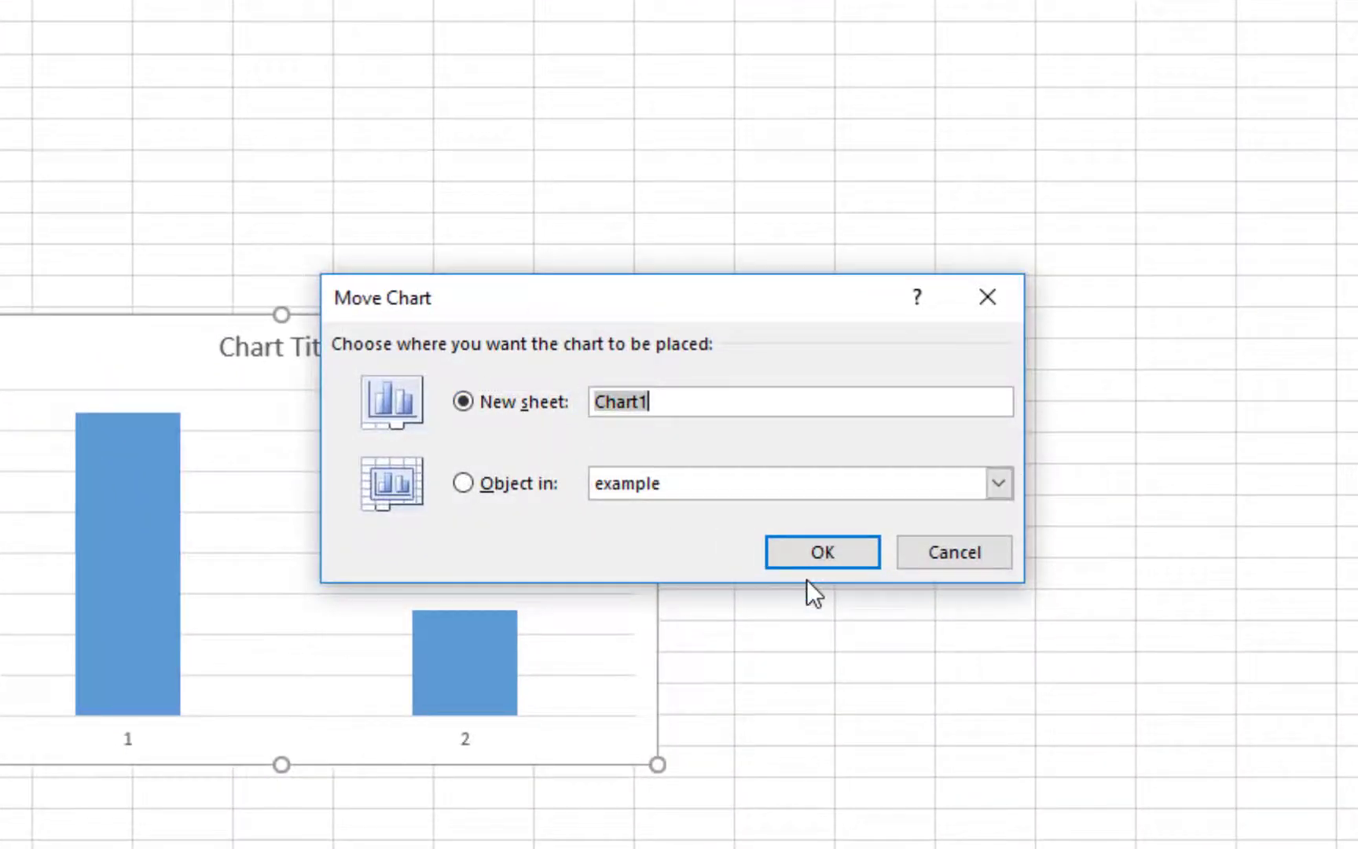
{"action": "left_click", "coordinate": [822, 553]}
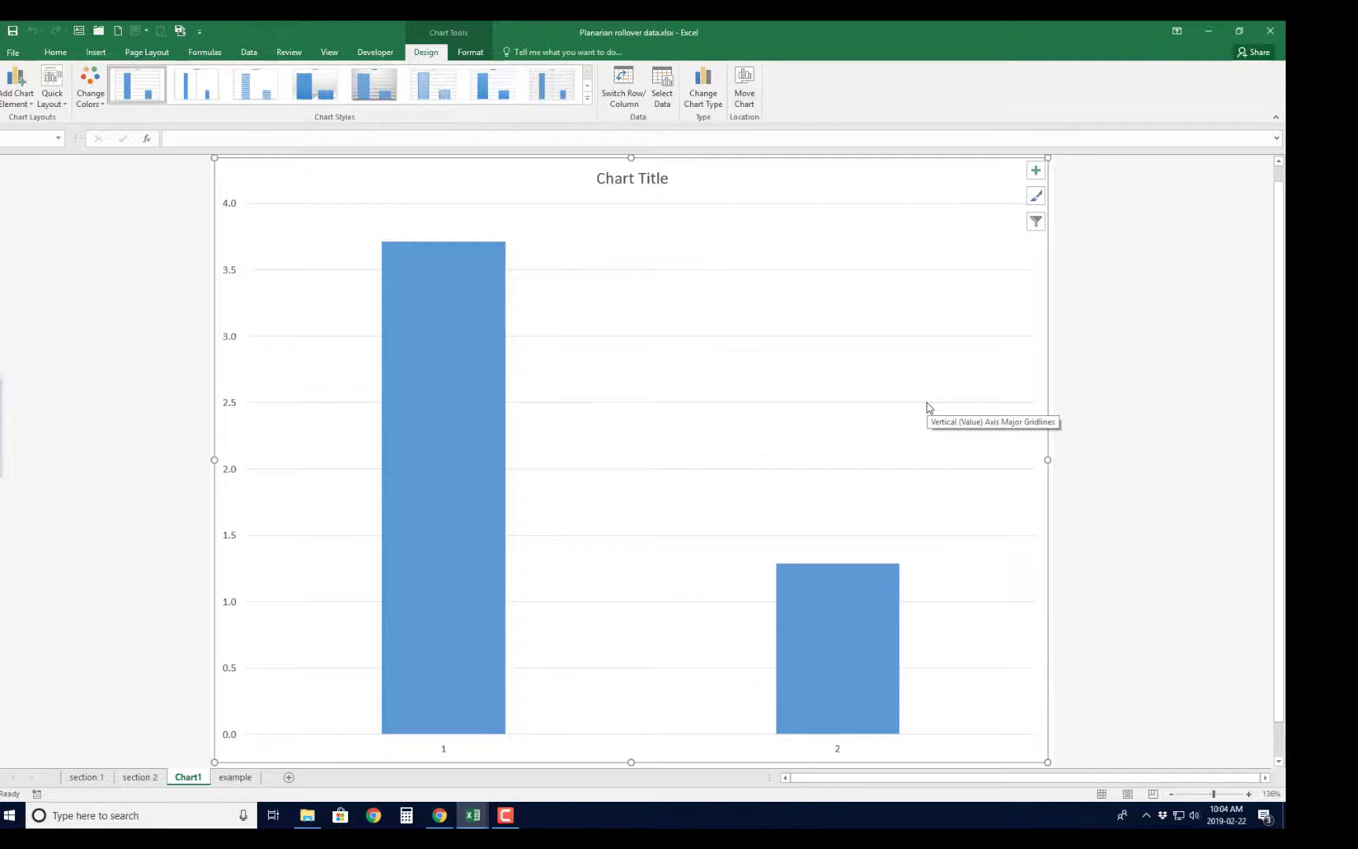
Step: Delete the chart title and the major horizontal gridlines from the chart
{"action": "left_click", "coordinate": [649, 183]}
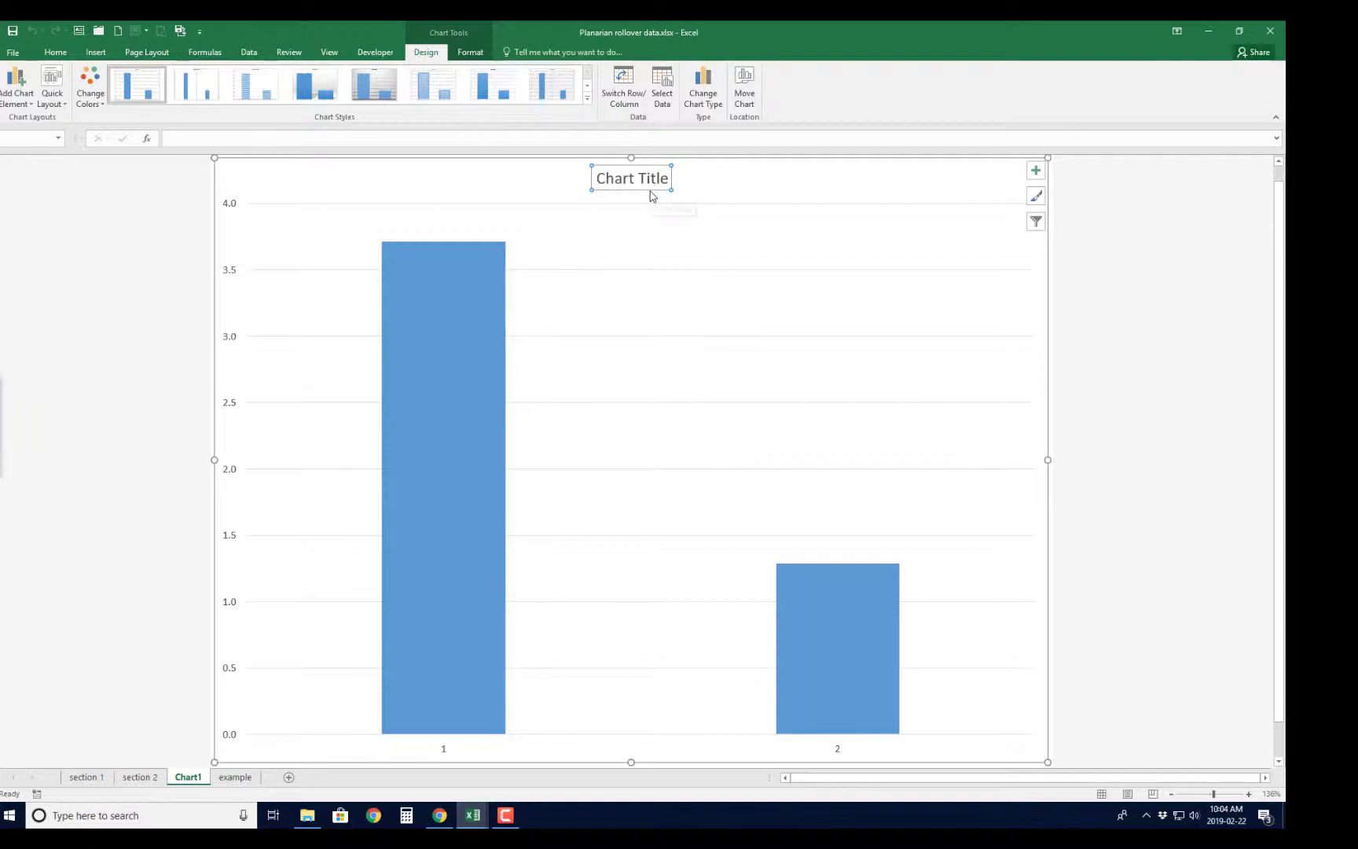
{"action": "key", "text": "Delete"}
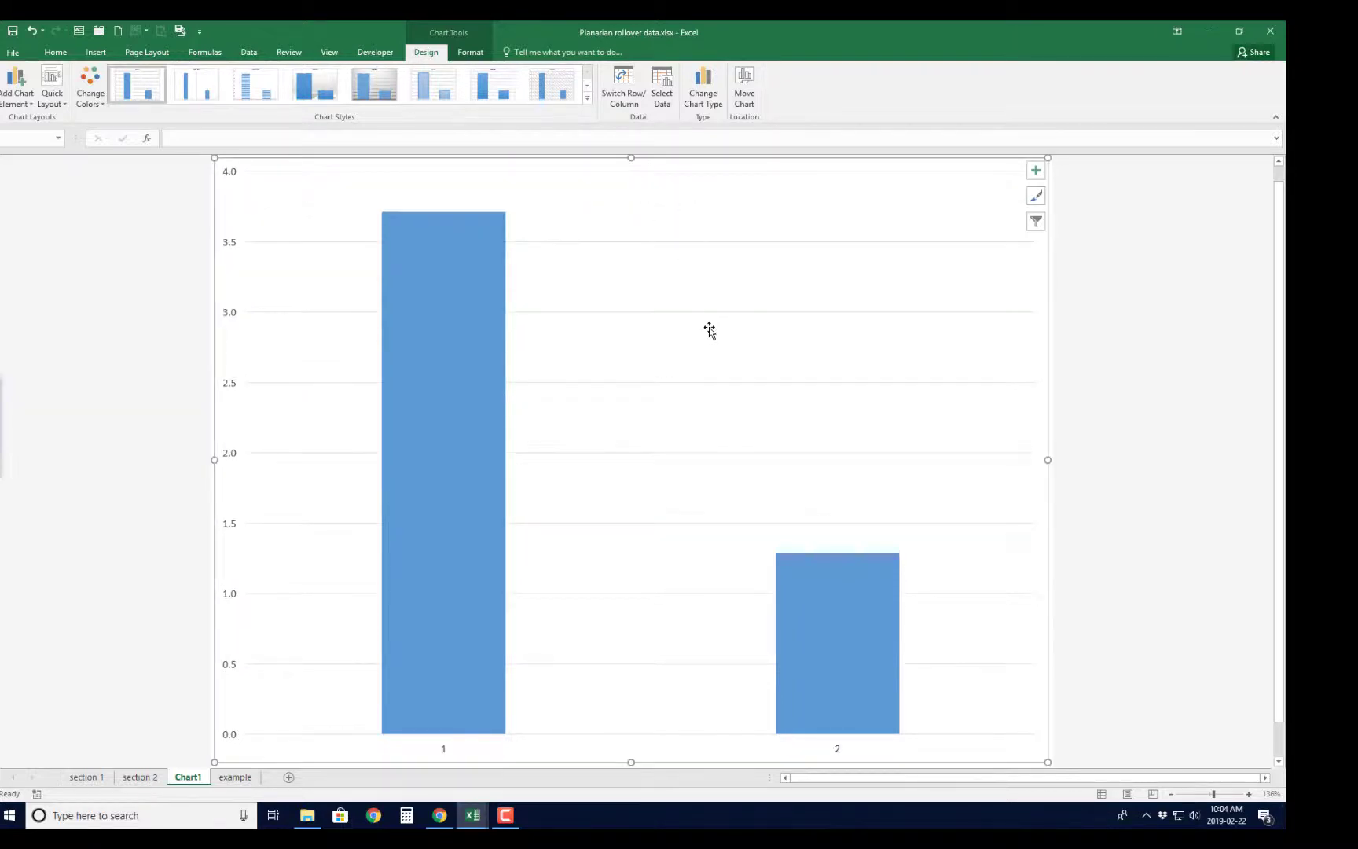
{"action": "left_click", "coordinate": [724, 243]}
{"action": "key", "text": "Delete"}
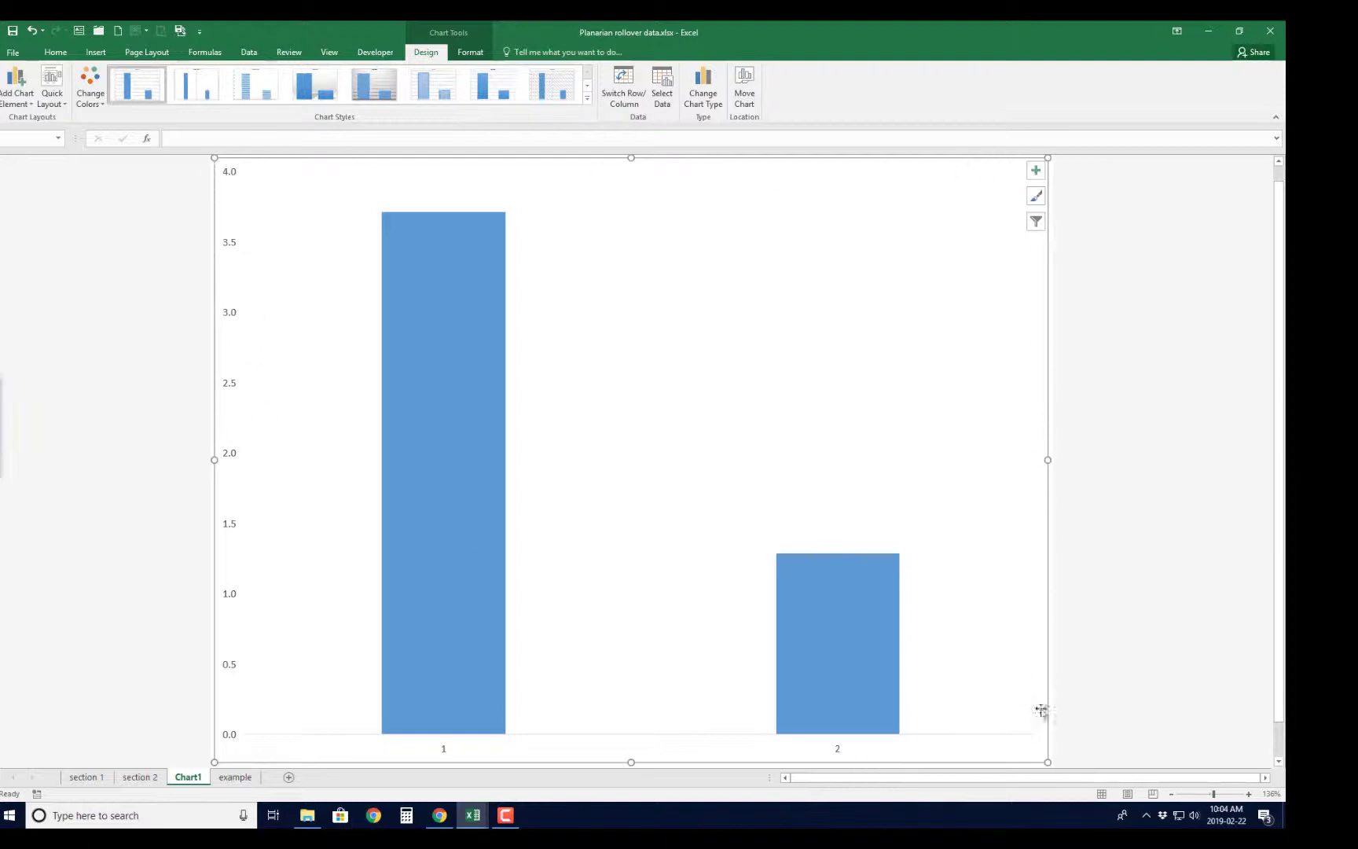
{"action": "right_click", "coordinate": [846, 349]}
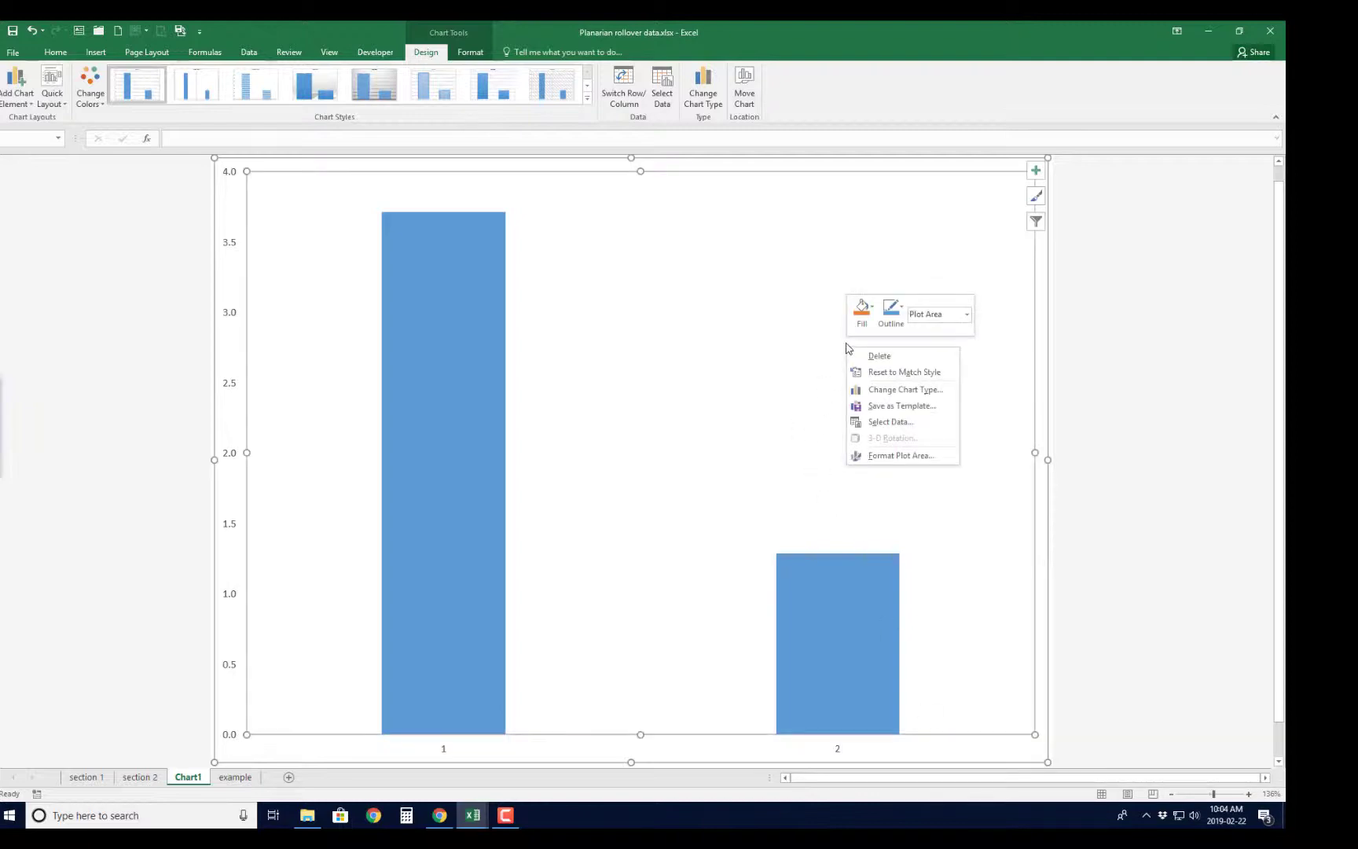
{"action": "left_click", "coordinate": [842, 350]}
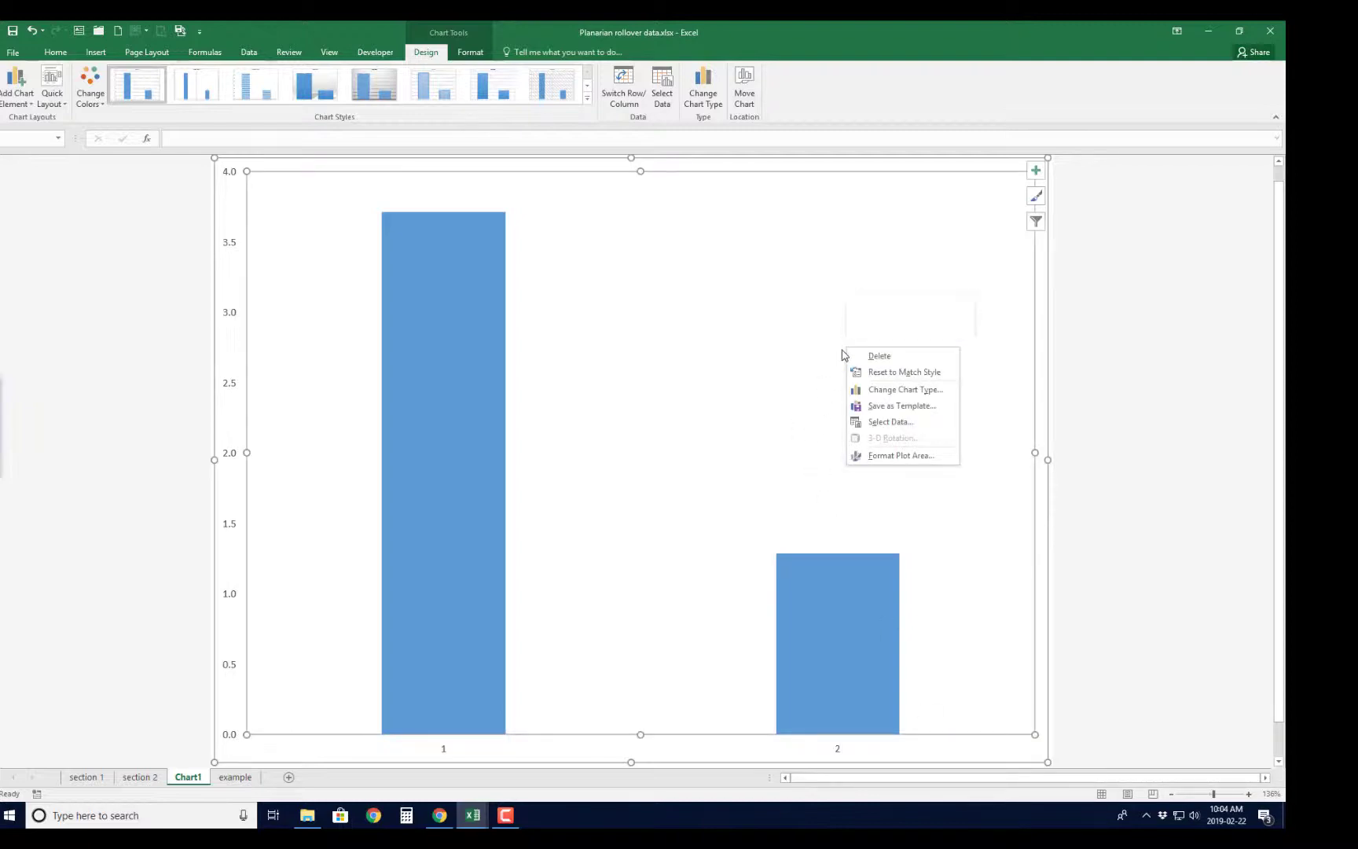
{"action": "left_click", "coordinate": [1066, 385]}
Step: Increase the font size of all the chart's text to 14
{"action": "left_click", "coordinate": [1043, 388]}
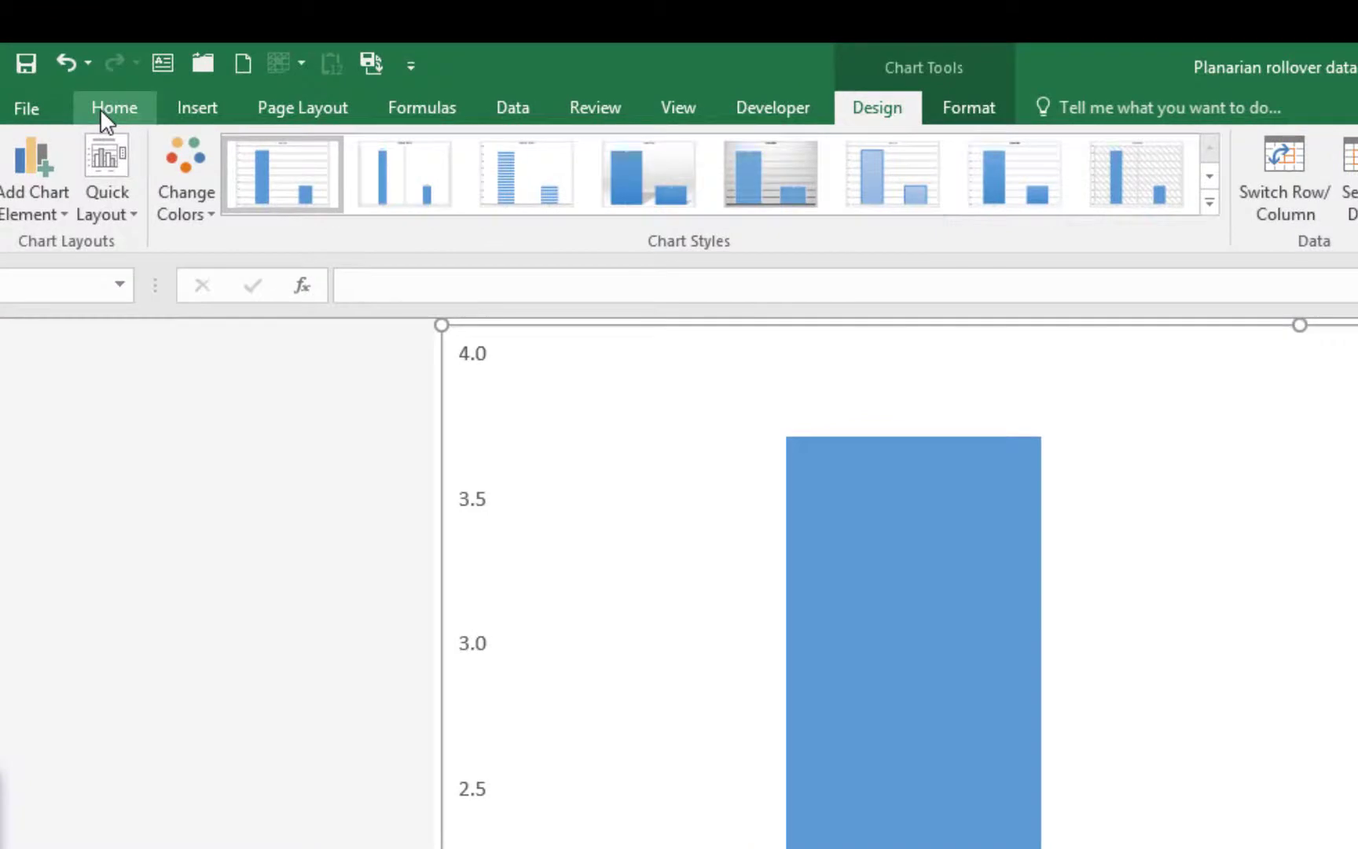
{"action": "left_click", "coordinate": [51, 52]}
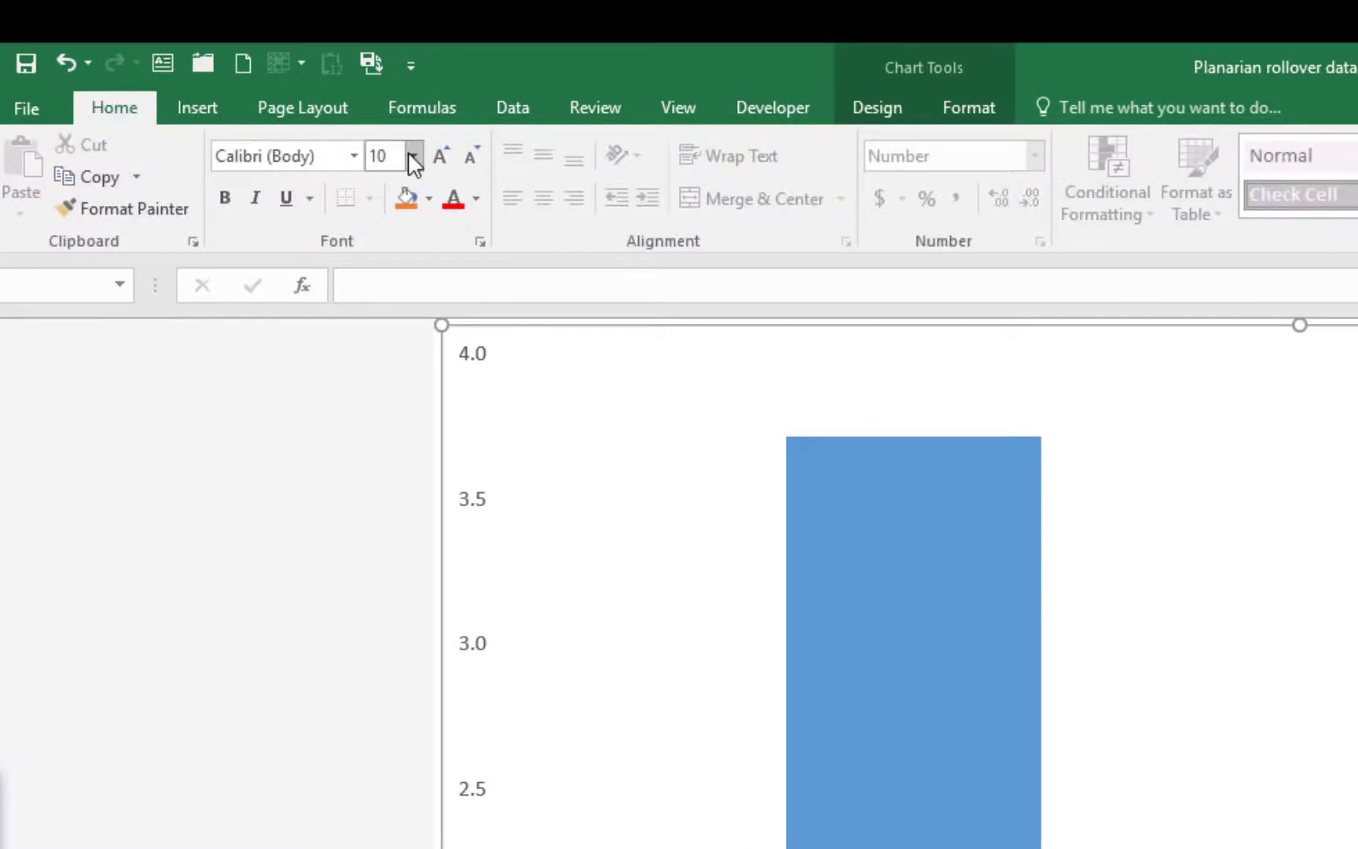
{"action": "left_click", "coordinate": [442, 161]}
{"action": "left_click", "coordinate": [443, 159]}
{"action": "left_click", "coordinate": [443, 159]}
{"action": "left_click", "coordinate": [443, 159]}
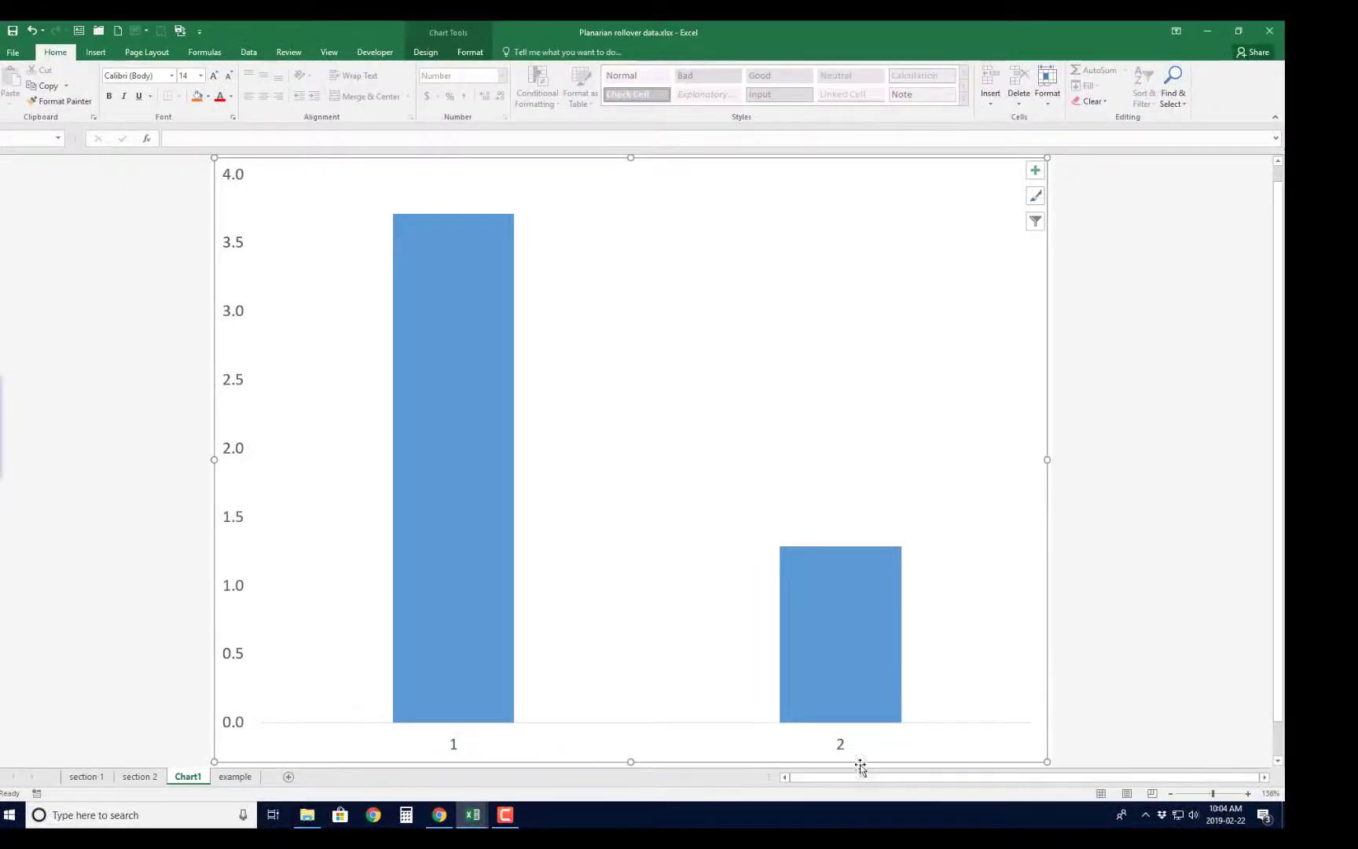
Step: Format the vertical value axis with a solid black line
{"action": "left_click", "coordinate": [243, 382]}
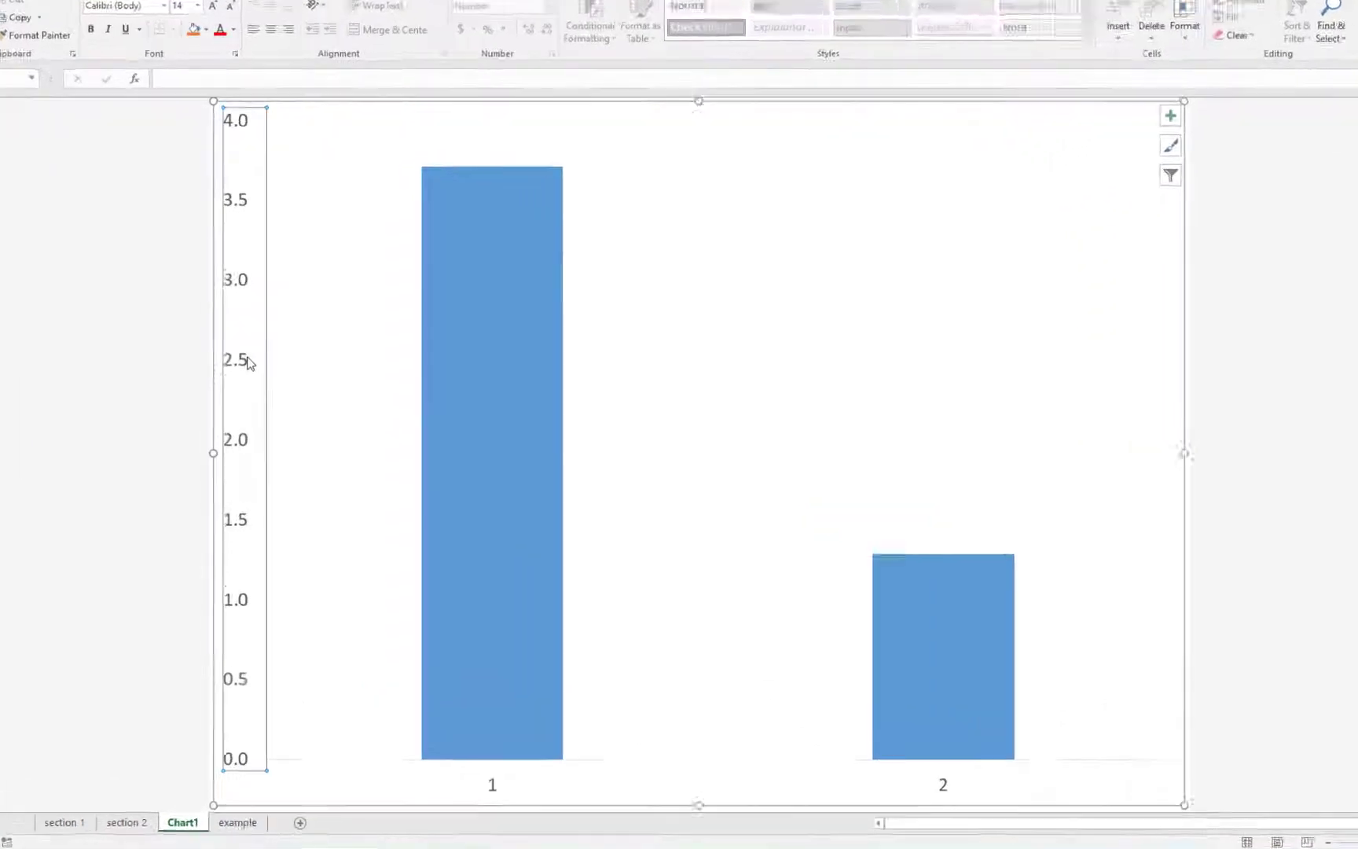
{"action": "right_click", "coordinate": [244, 382]}
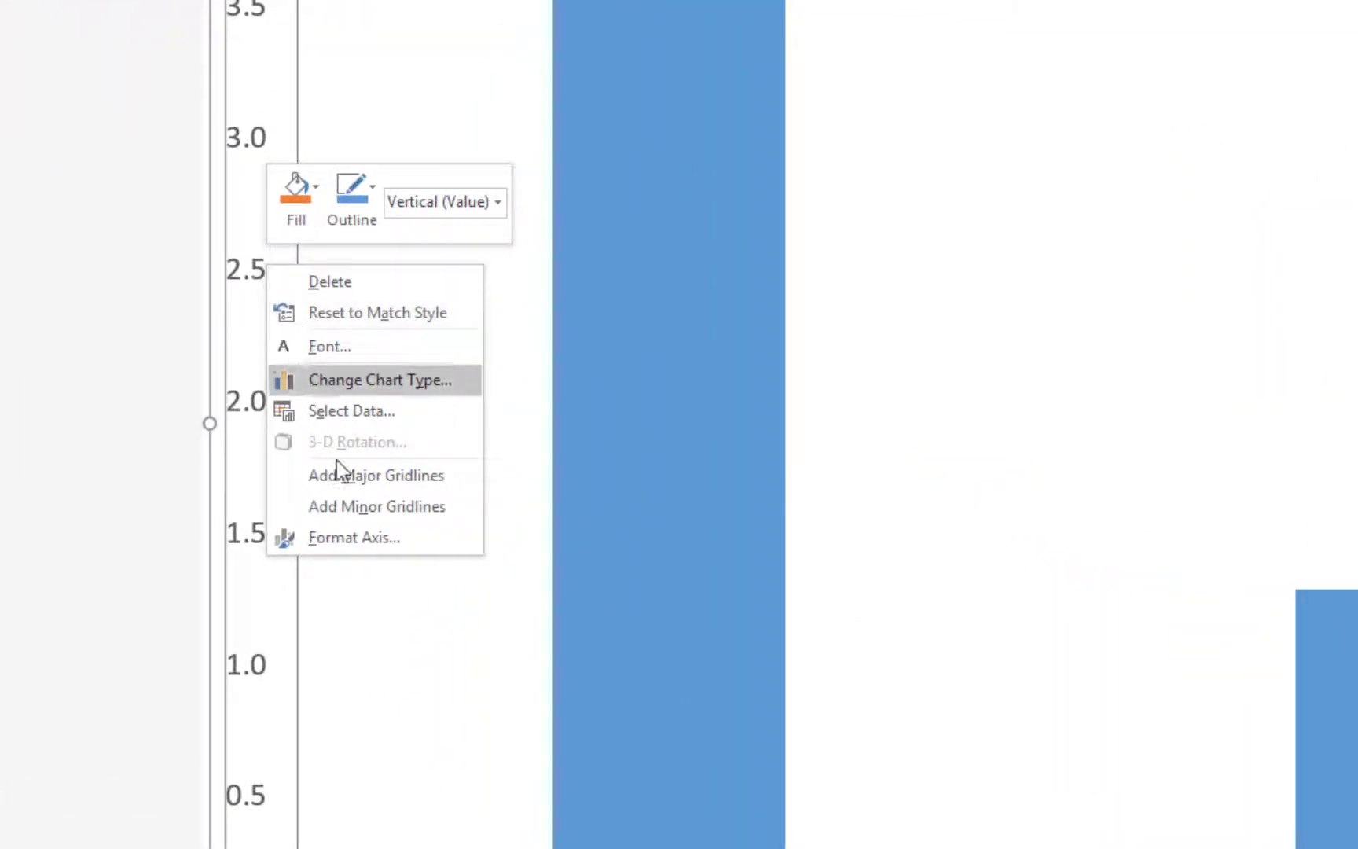
{"action": "left_click", "coordinate": [358, 536]}
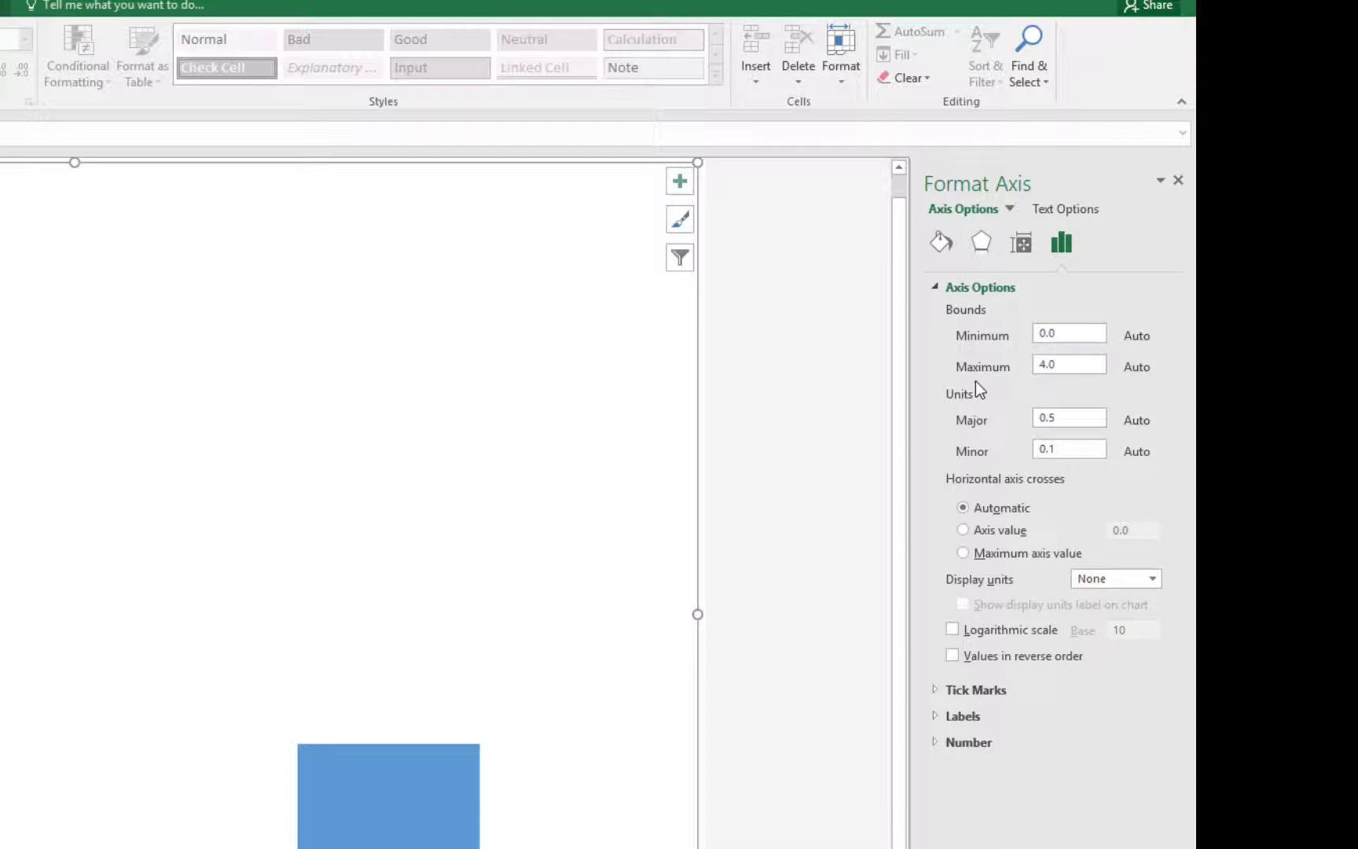
{"action": "left_click", "coordinate": [942, 244]}
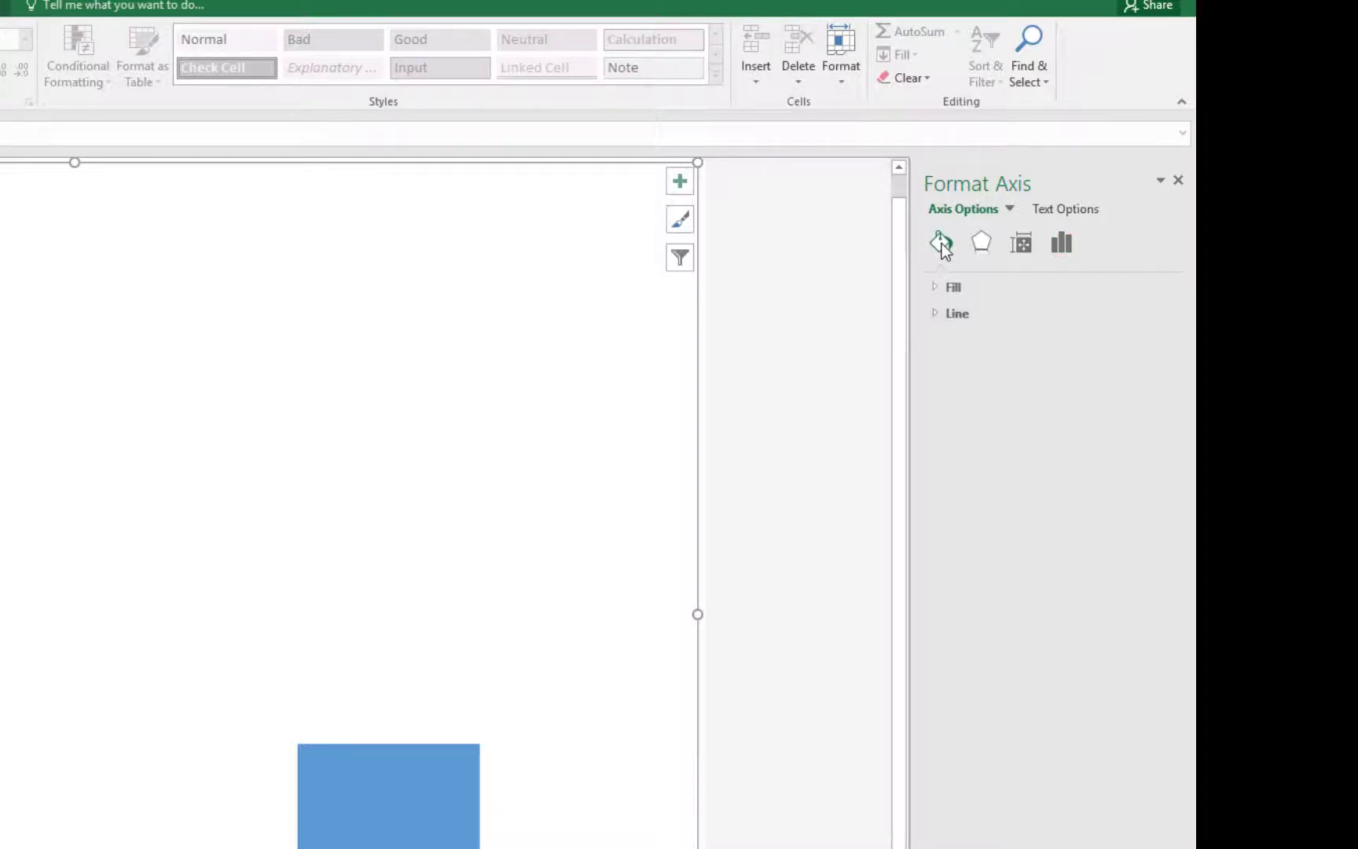
{"action": "left_click", "coordinate": [936, 314]}
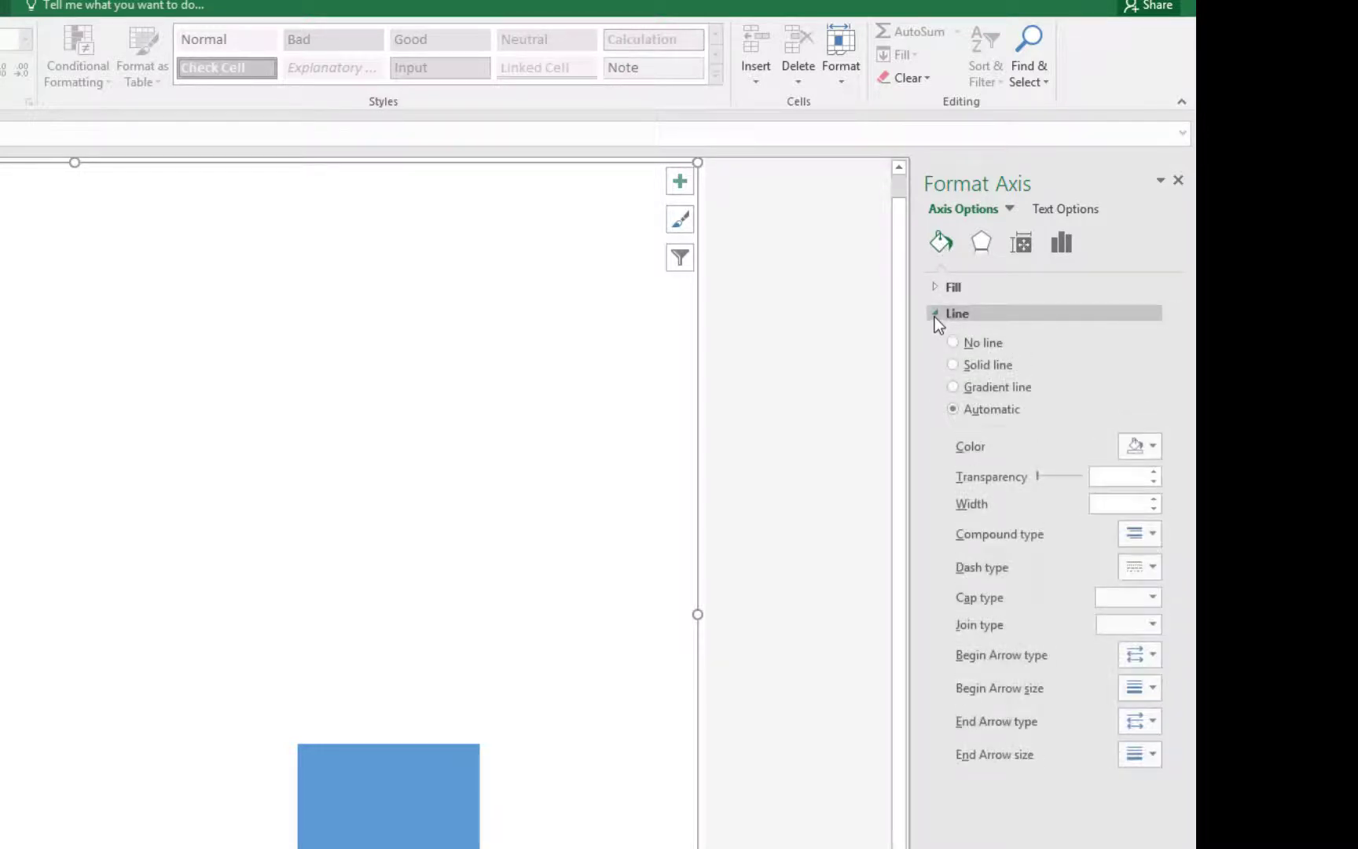
{"action": "left_click", "coordinate": [952, 366]}
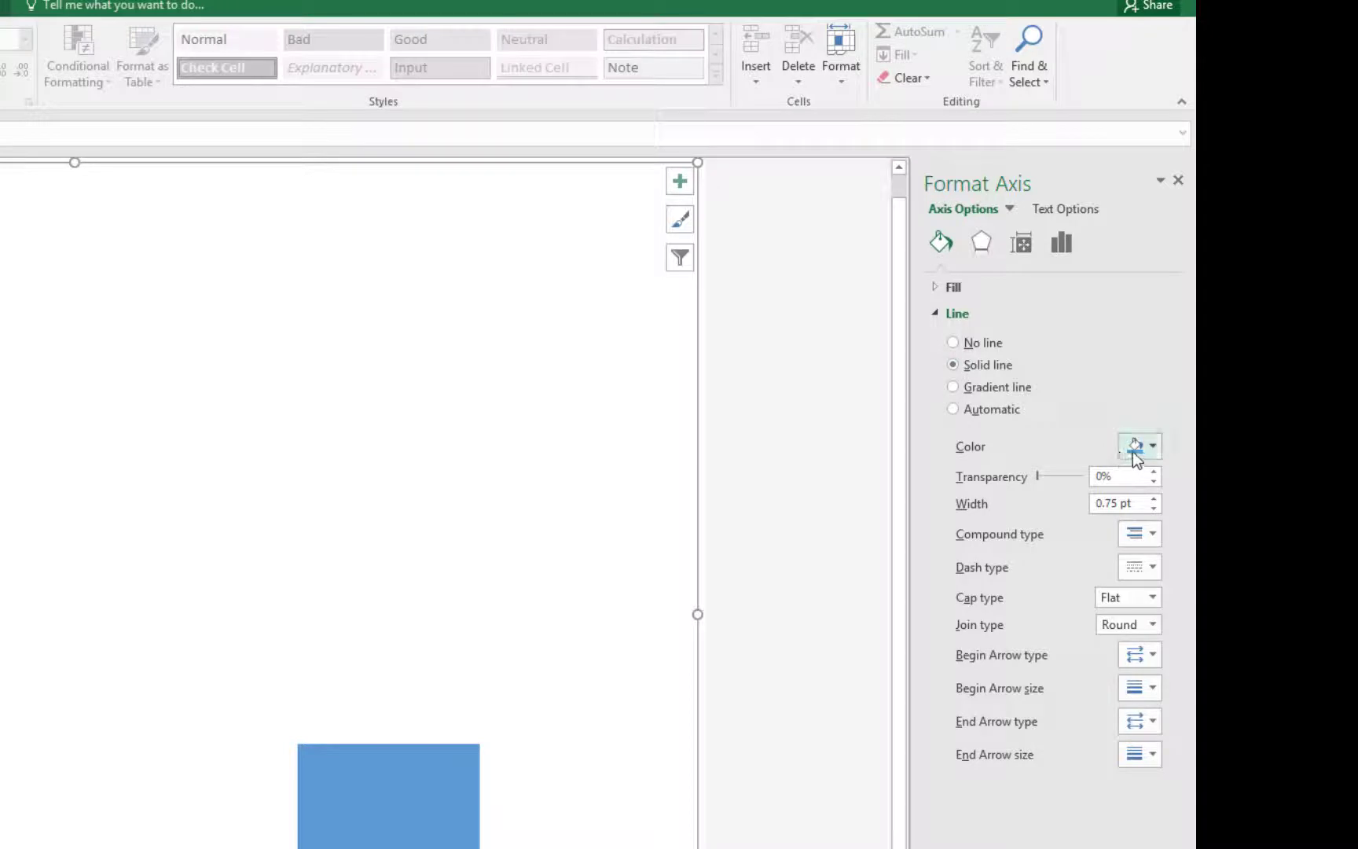
{"action": "left_click", "coordinate": [1132, 449]}
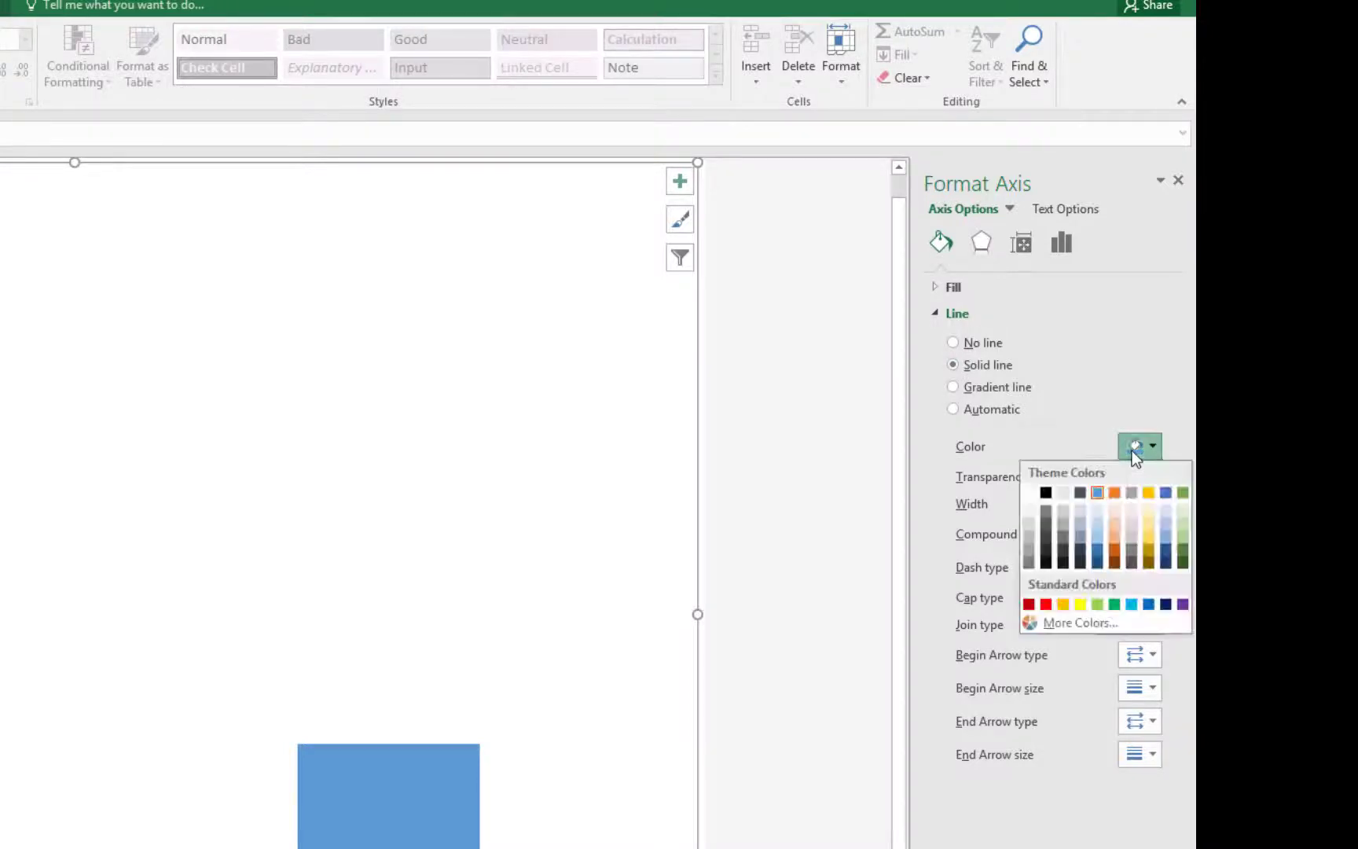
{"action": "left_click", "coordinate": [1045, 492]}
{"action": "left_click", "coordinate": [13, 483]}
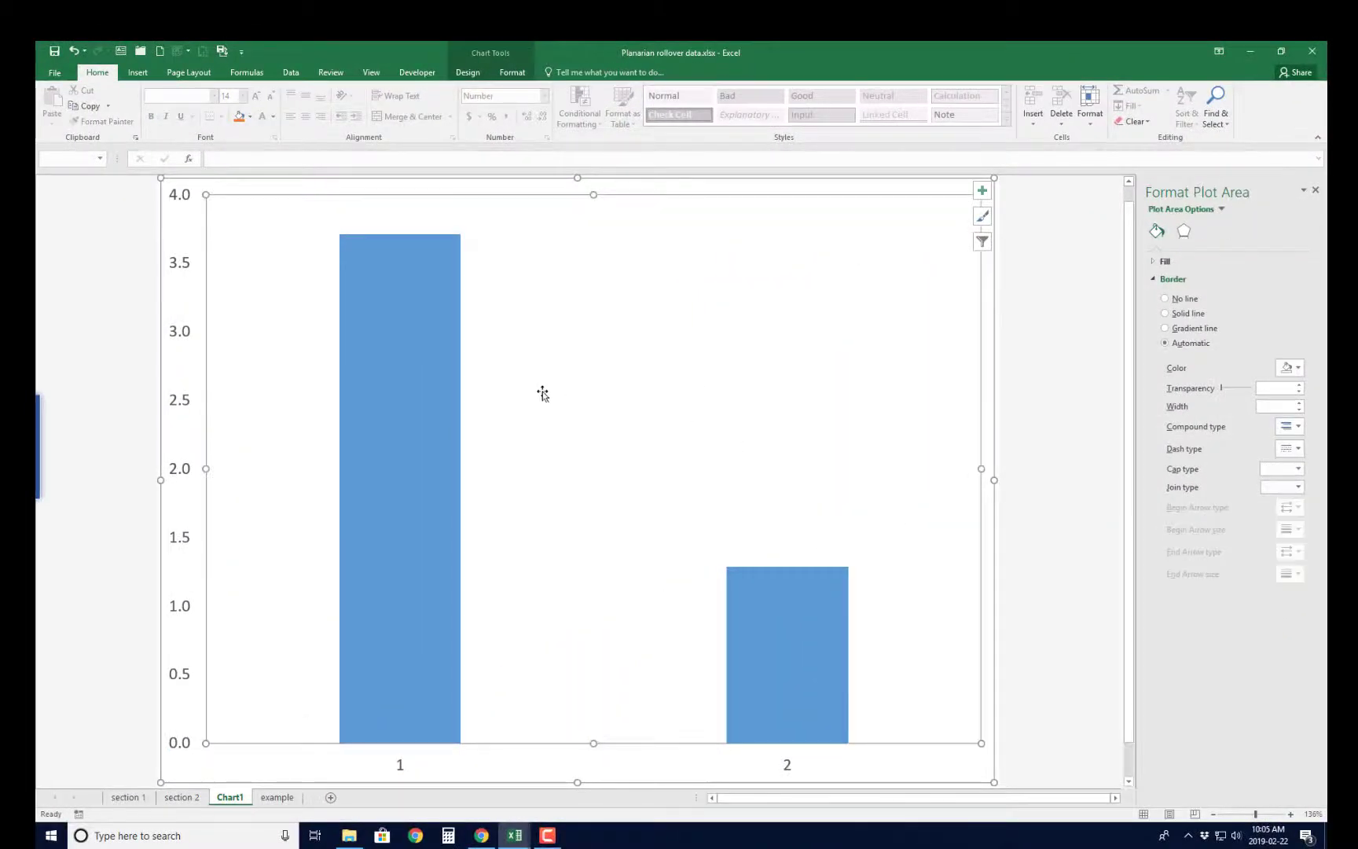
{"action": "left_click", "coordinate": [1025, 382]}
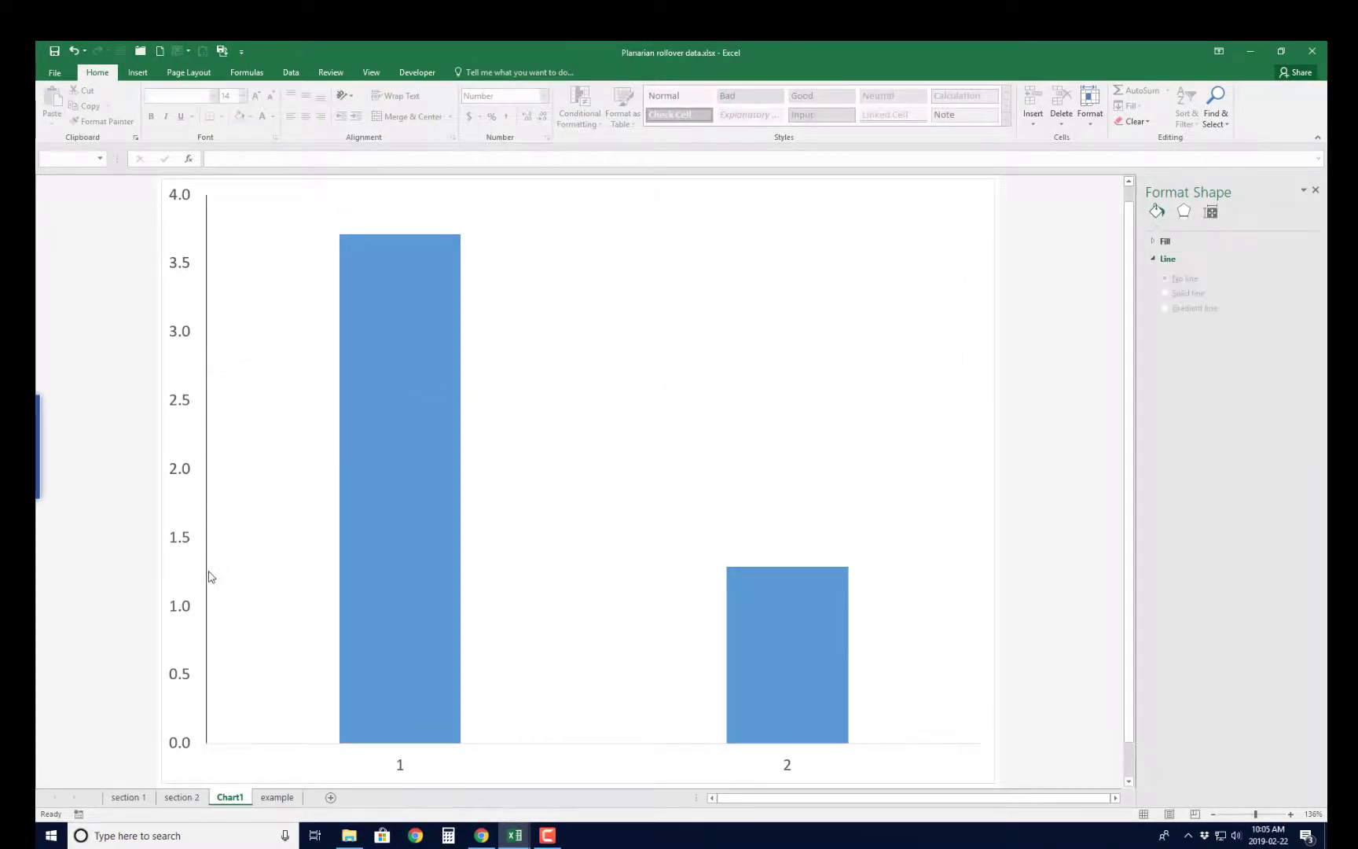
Step: Format the horizontal category axis with a solid black line
{"action": "left_click", "coordinate": [633, 749]}
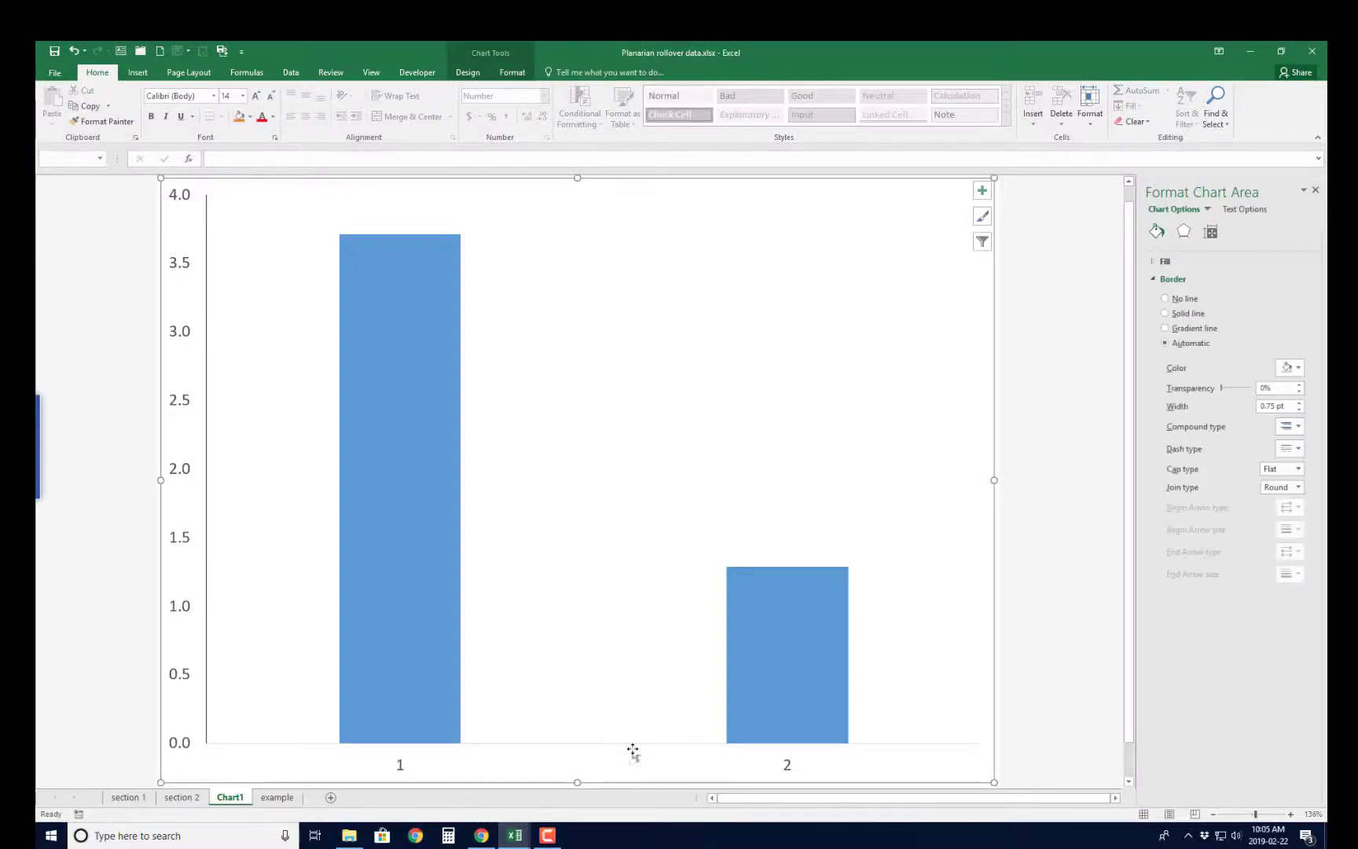
{"action": "left_click", "coordinate": [403, 766]}
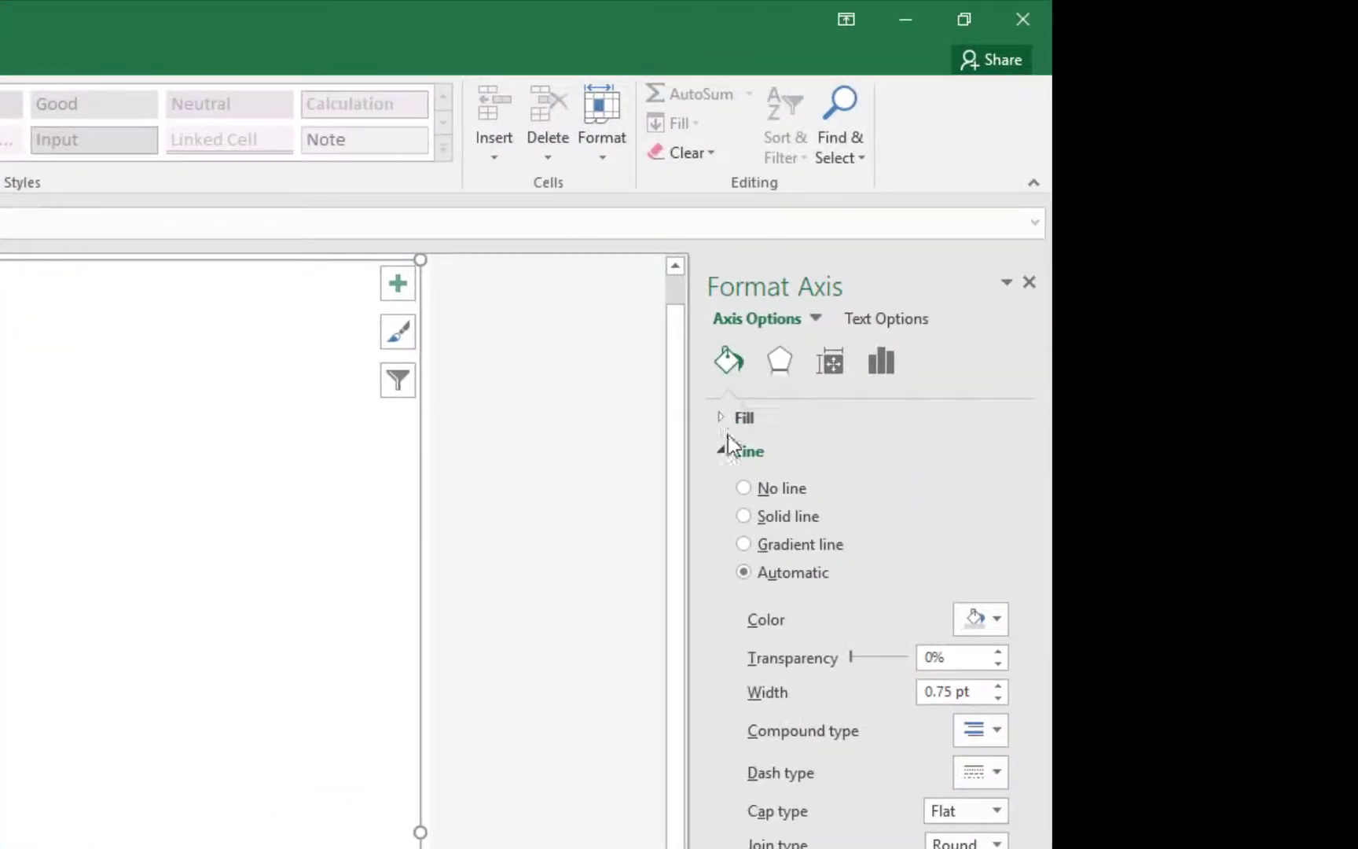
{"action": "left_click", "coordinate": [744, 519]}
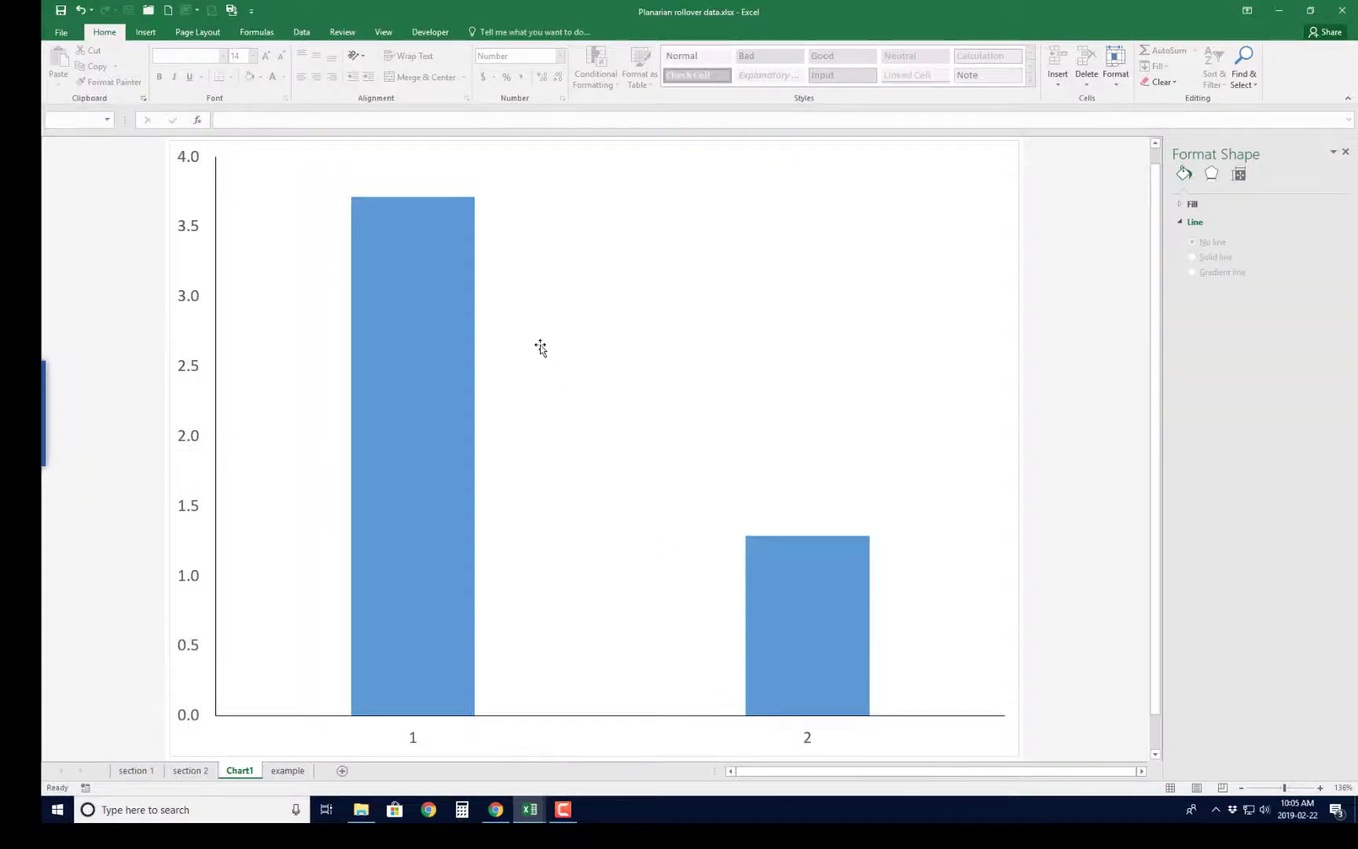
Step: Set the chart's horizontal axis labels to the Right and Left headers in C1:D1 of the example sheet
{"action": "left_click", "coordinate": [582, 245]}
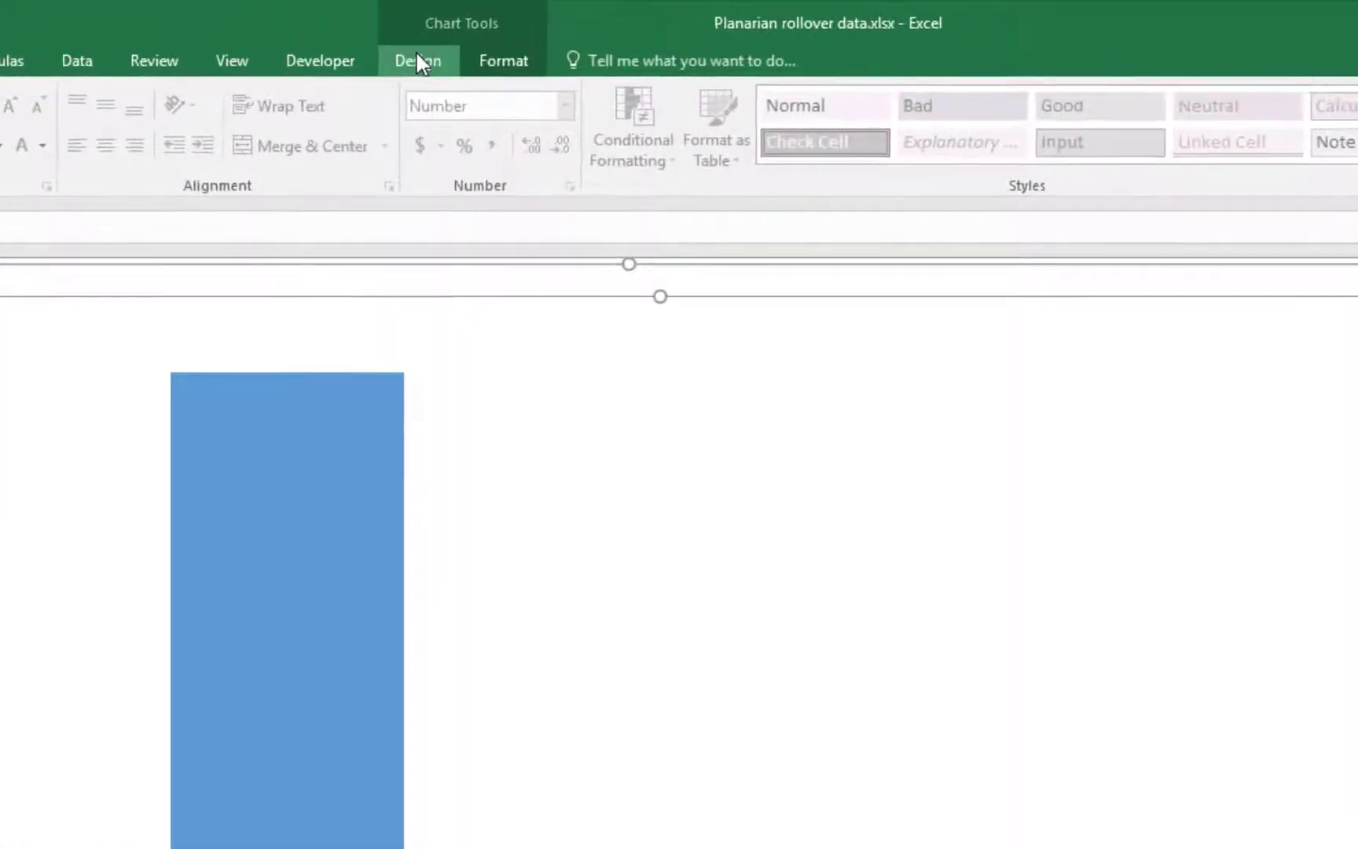
{"action": "left_click", "coordinate": [482, 32]}
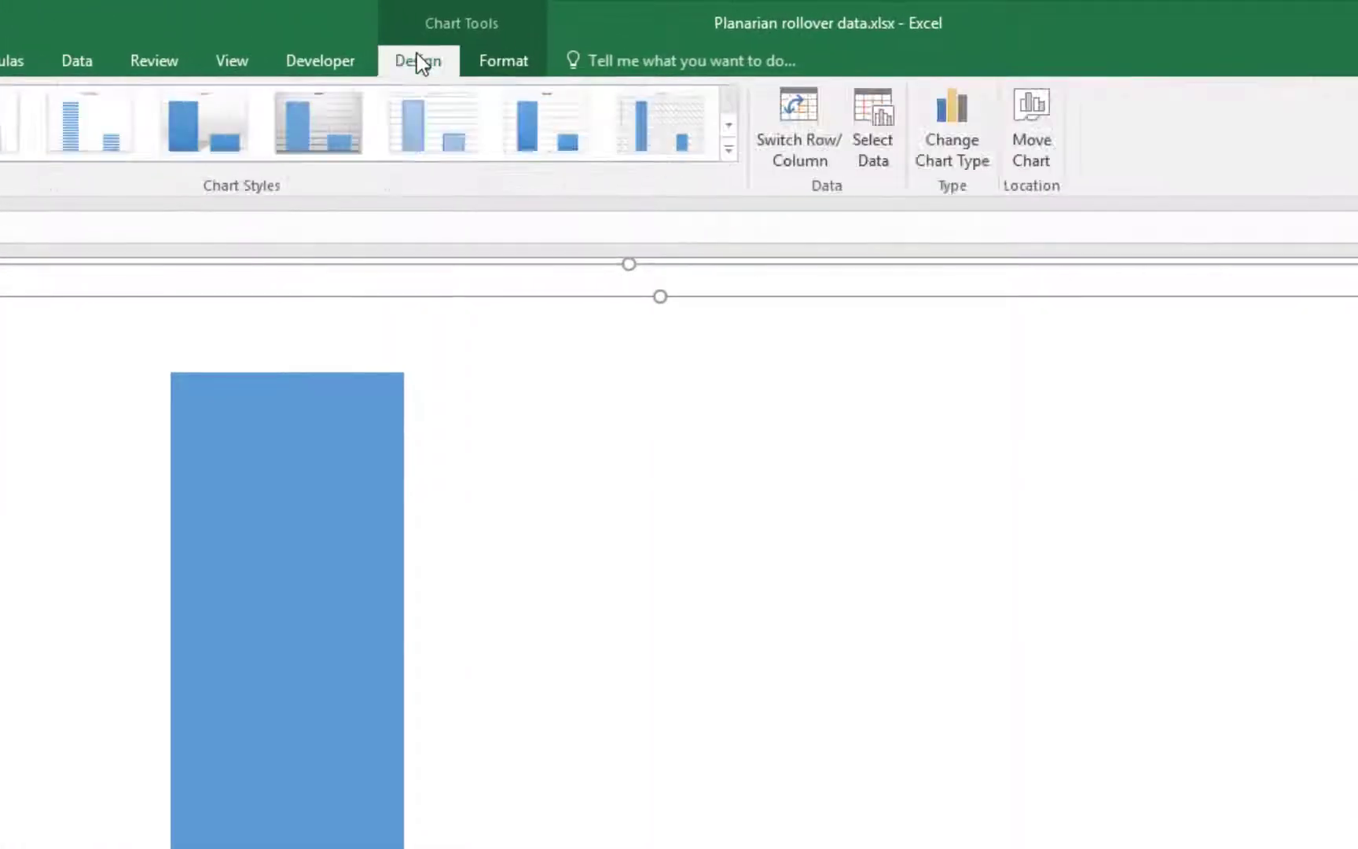
{"action": "left_click", "coordinate": [873, 134]}
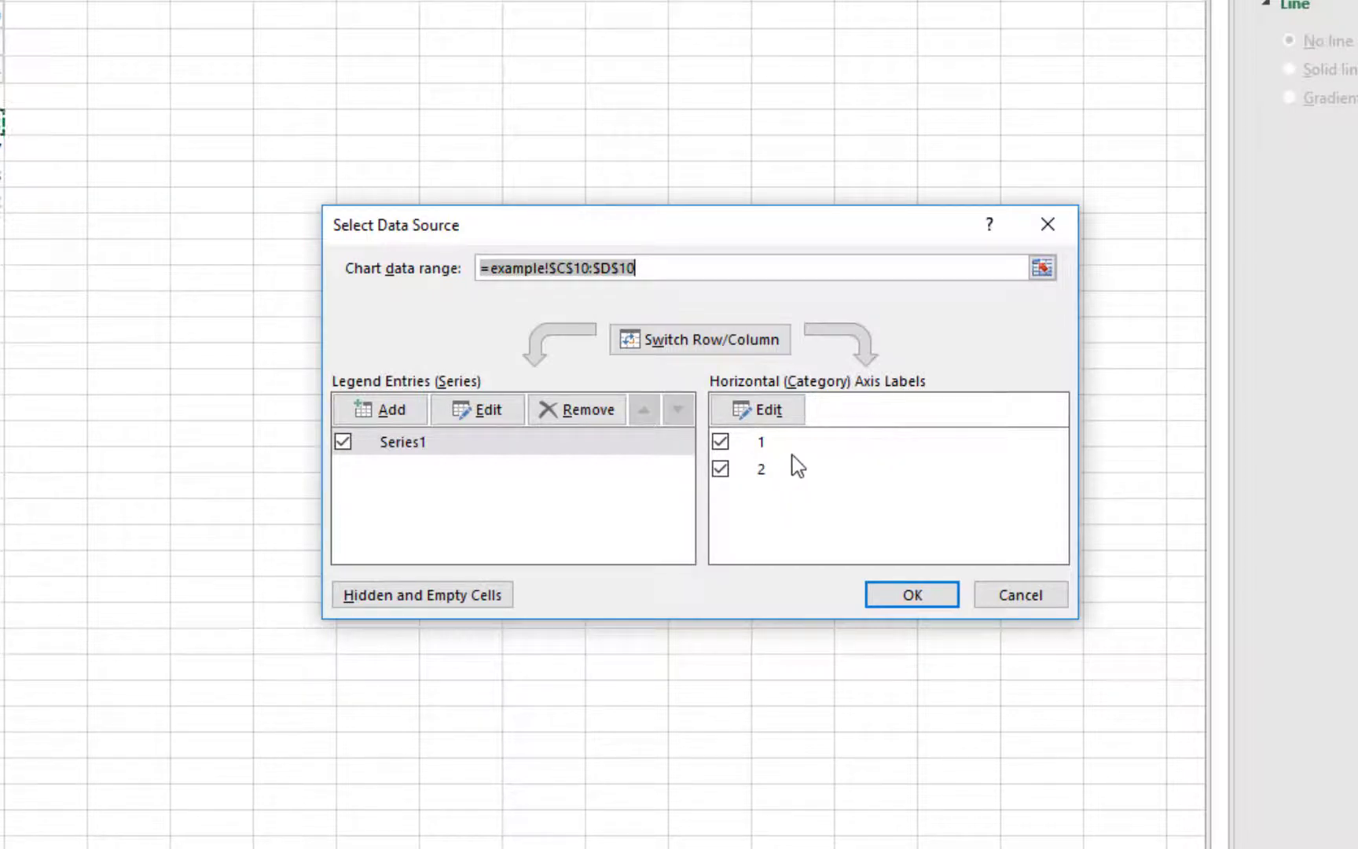
{"action": "left_click", "coordinate": [774, 419]}
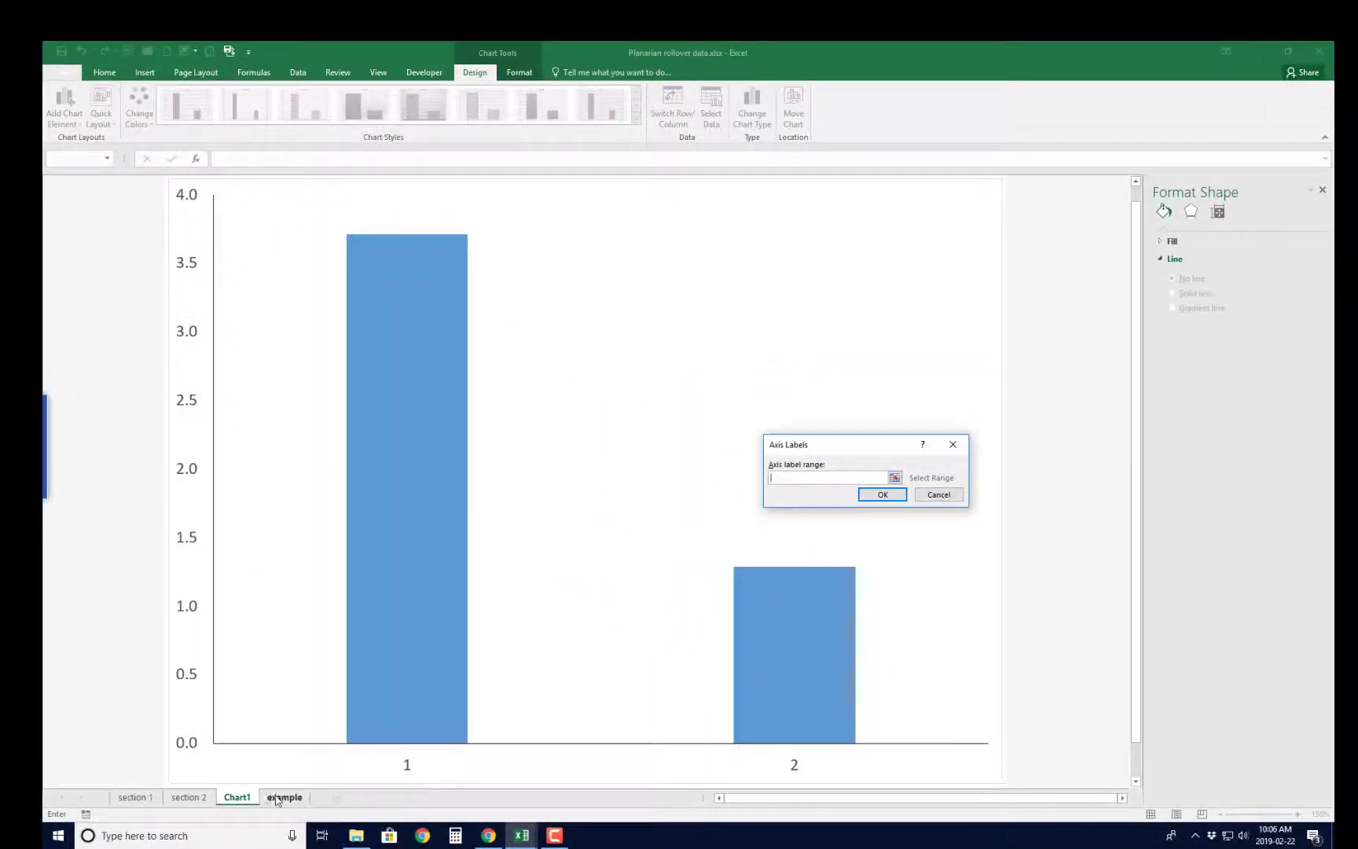
{"action": "left_click", "coordinate": [275, 798]}
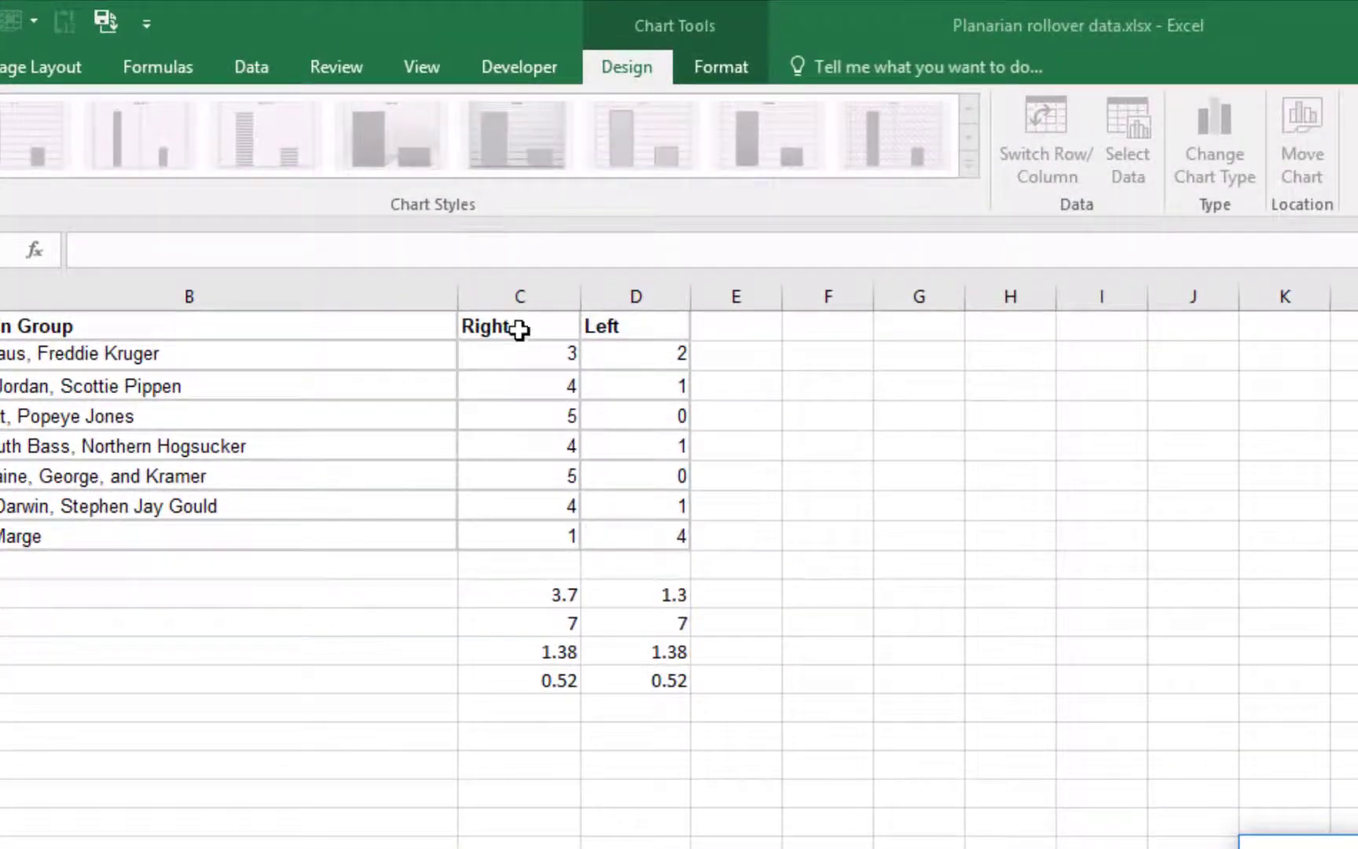
{"action": "left_click_drag", "start_coordinate": [519, 329], "coordinate": [600, 329]}
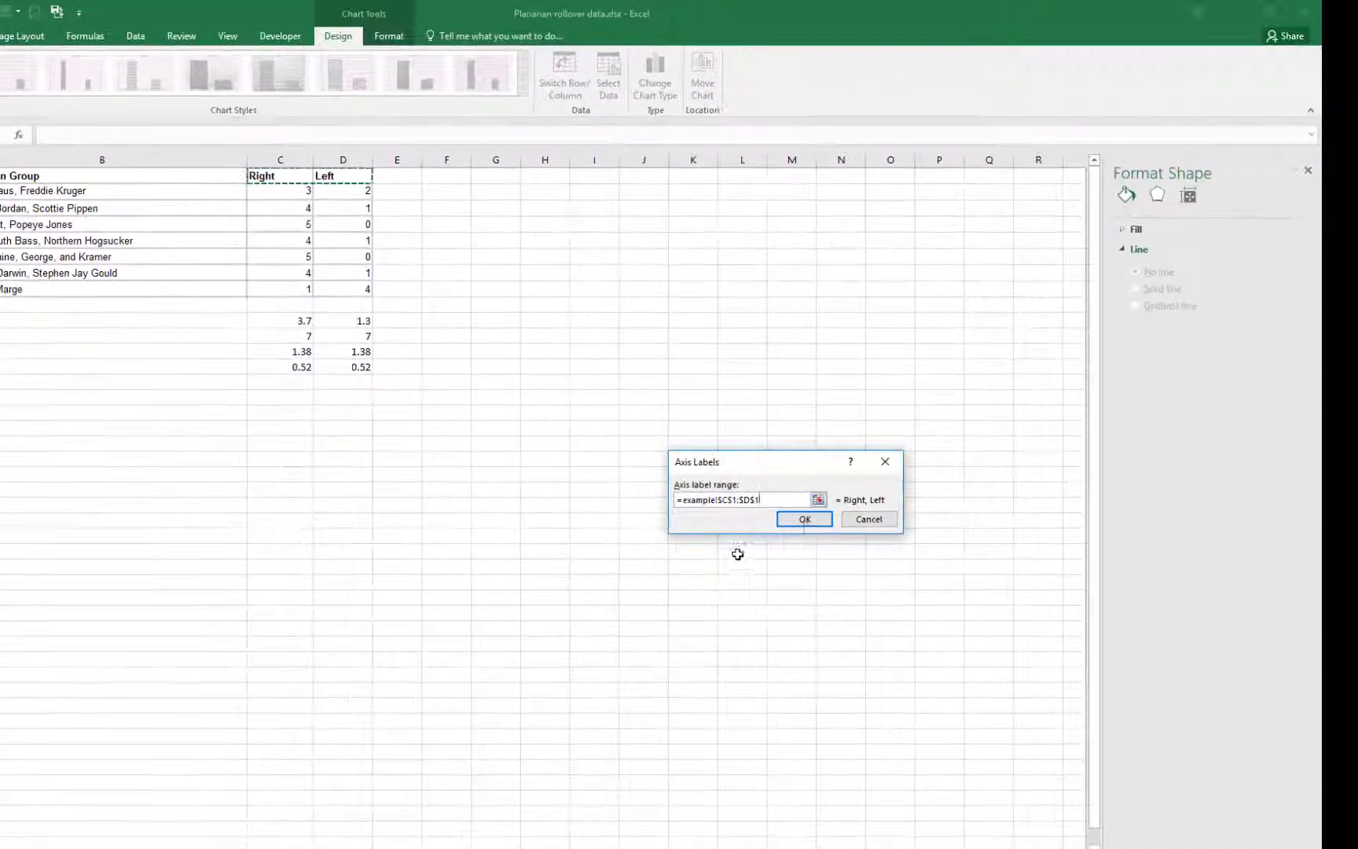
{"action": "left_click", "coordinate": [804, 519]}
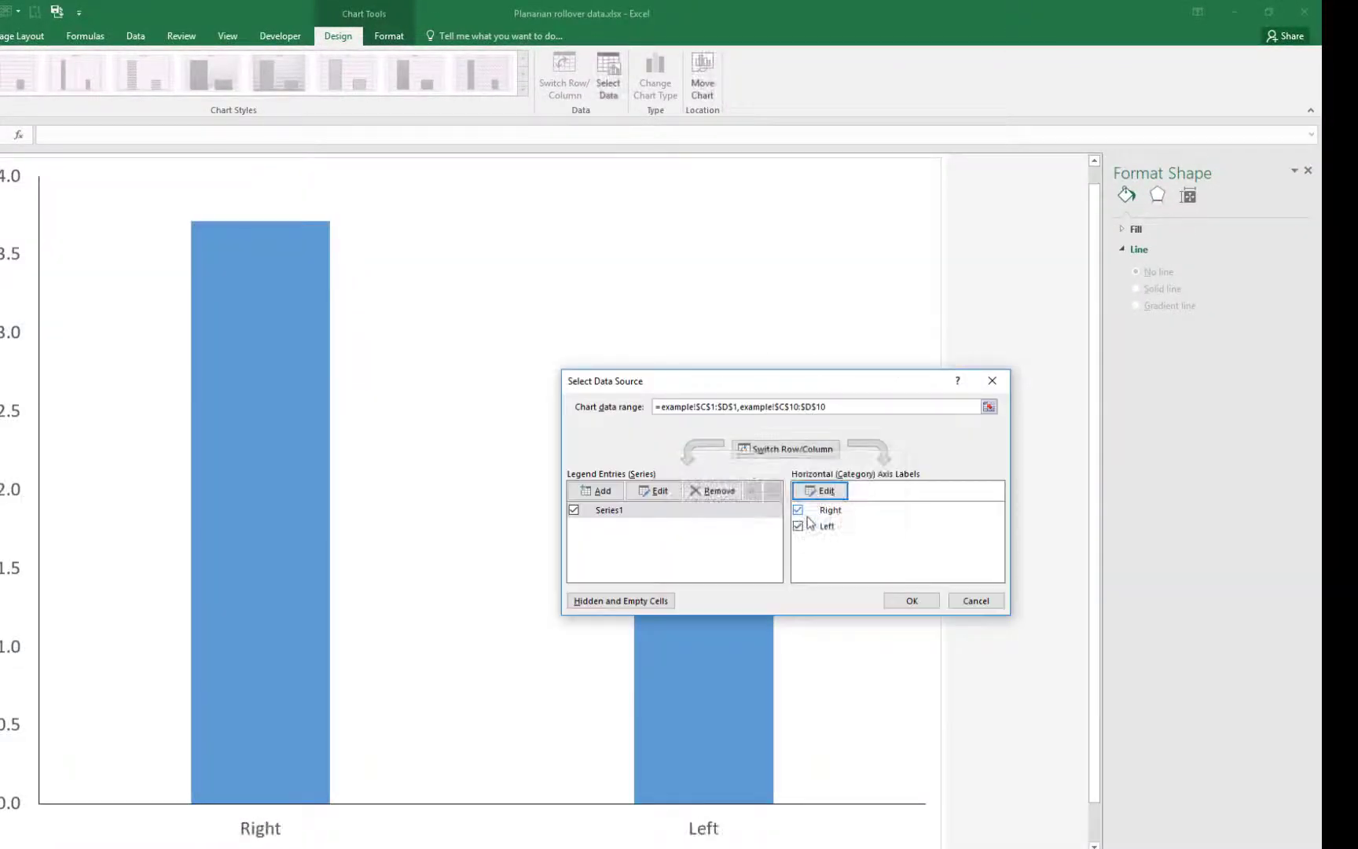
{"action": "left_click", "coordinate": [911, 600]}
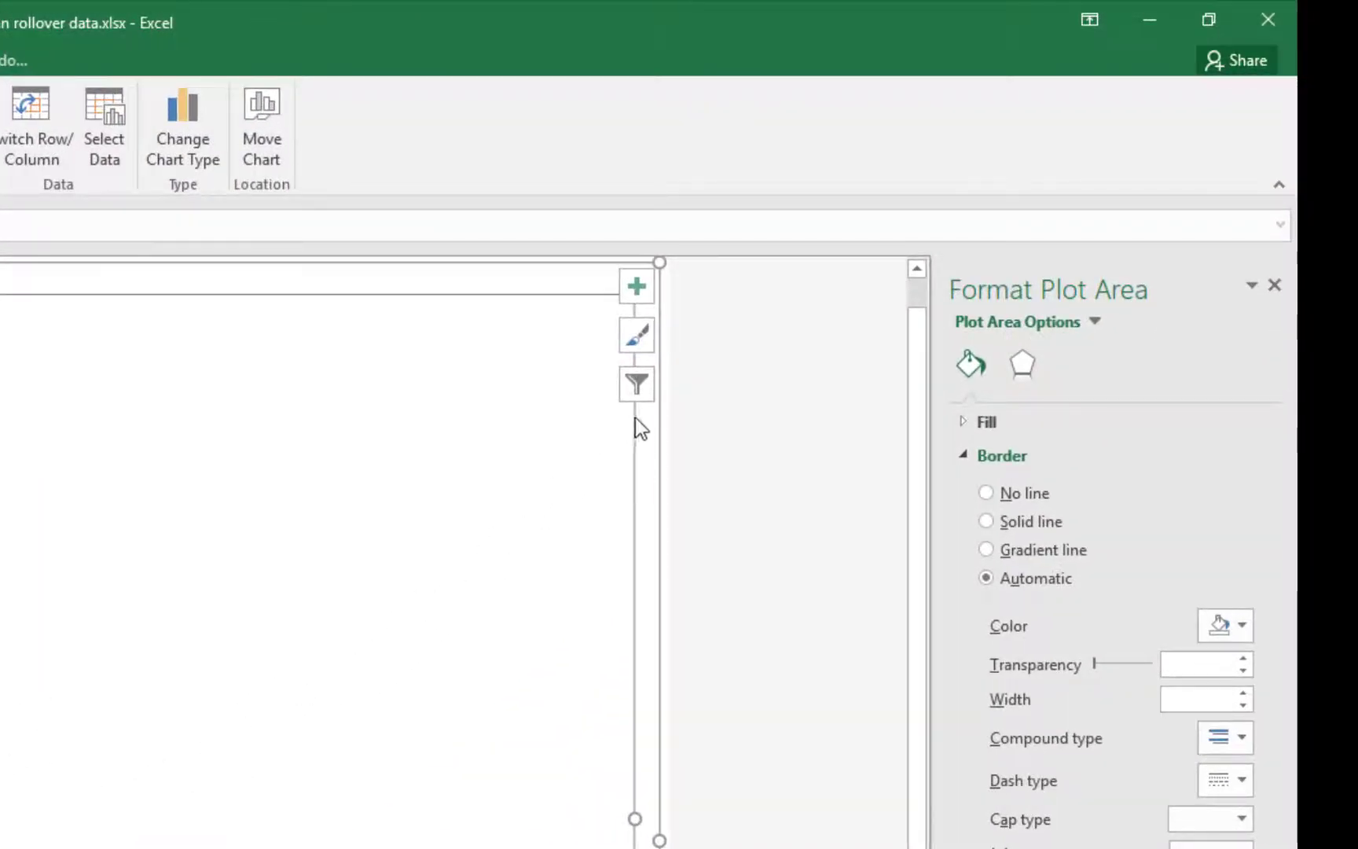
Step: Add axis titles to the chart and set the vertical axis title to "Mean # Rolls"
{"action": "left_click", "coordinate": [637, 281]}
{"action": "left_click", "coordinate": [695, 334]}
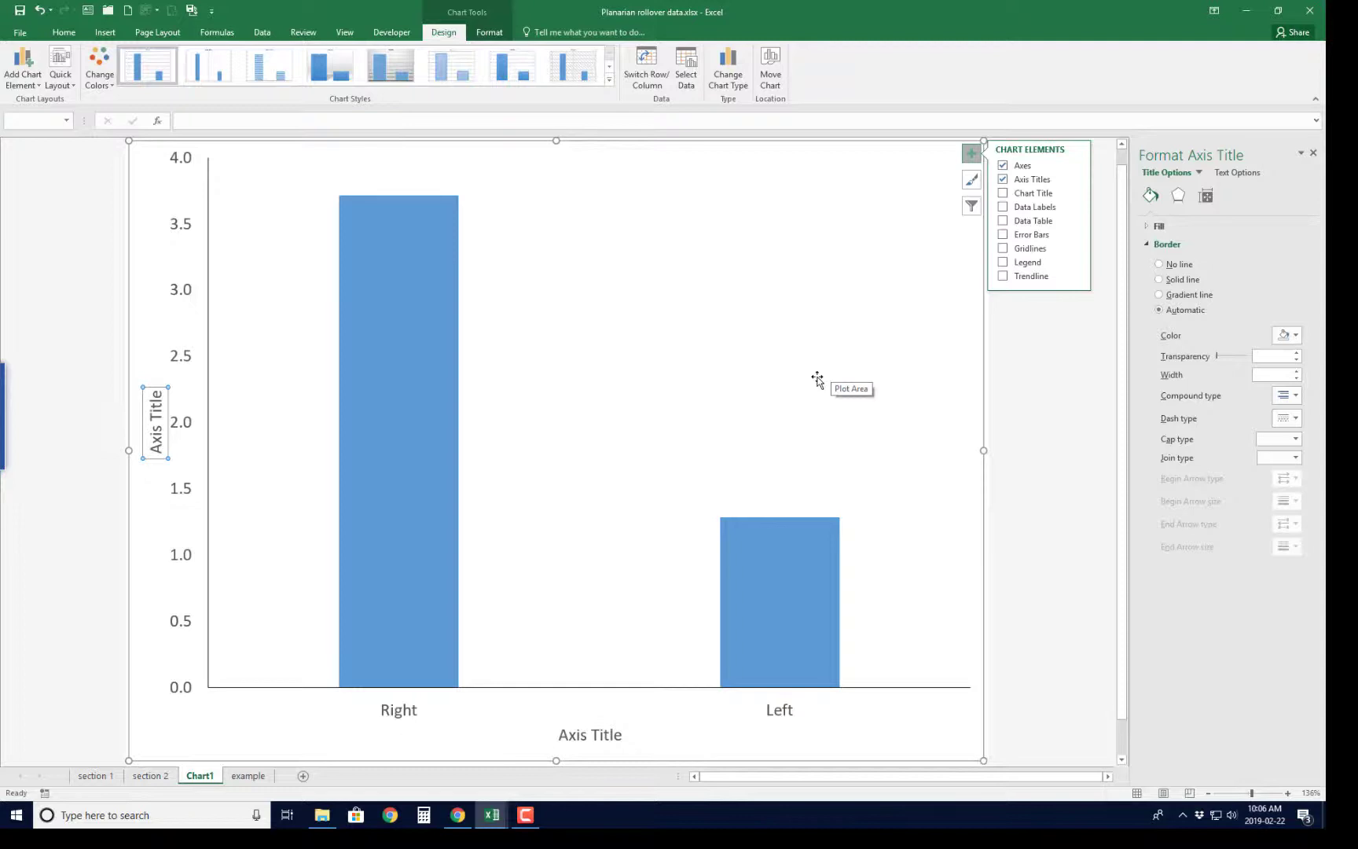
{"action": "type", "text": "Meas"}
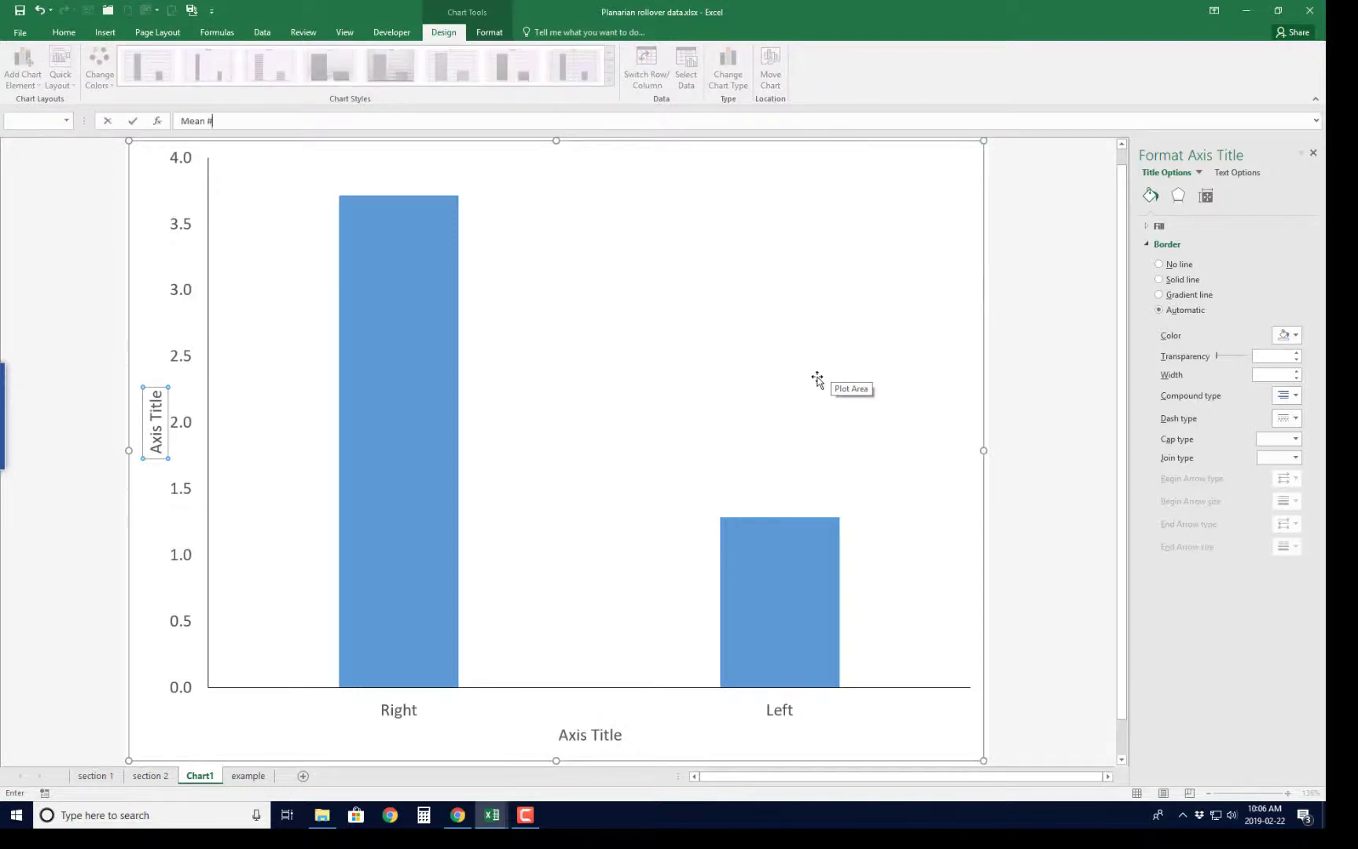
{"action": "type", "text": " # Rolls"}
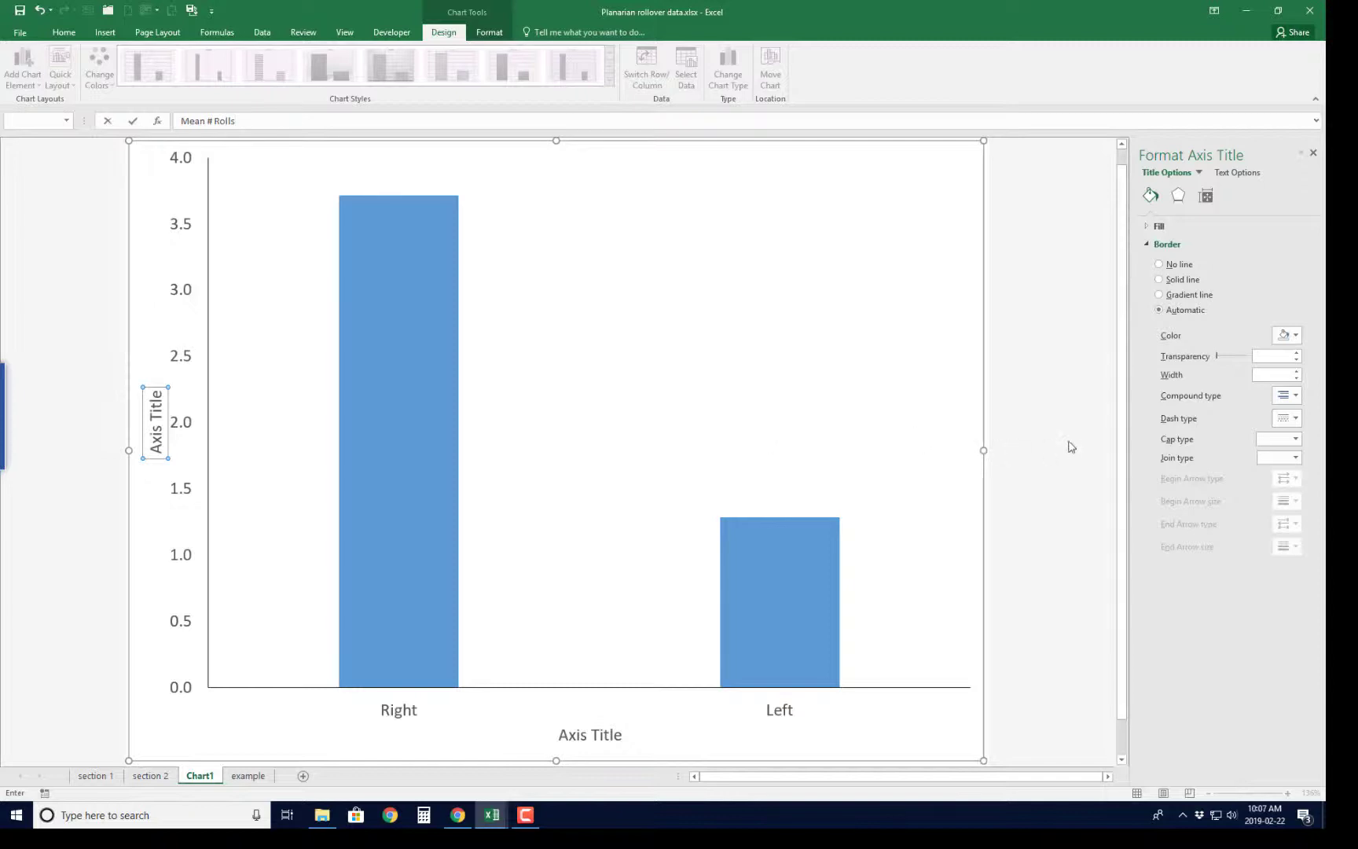
{"action": "key", "text": "Return"}
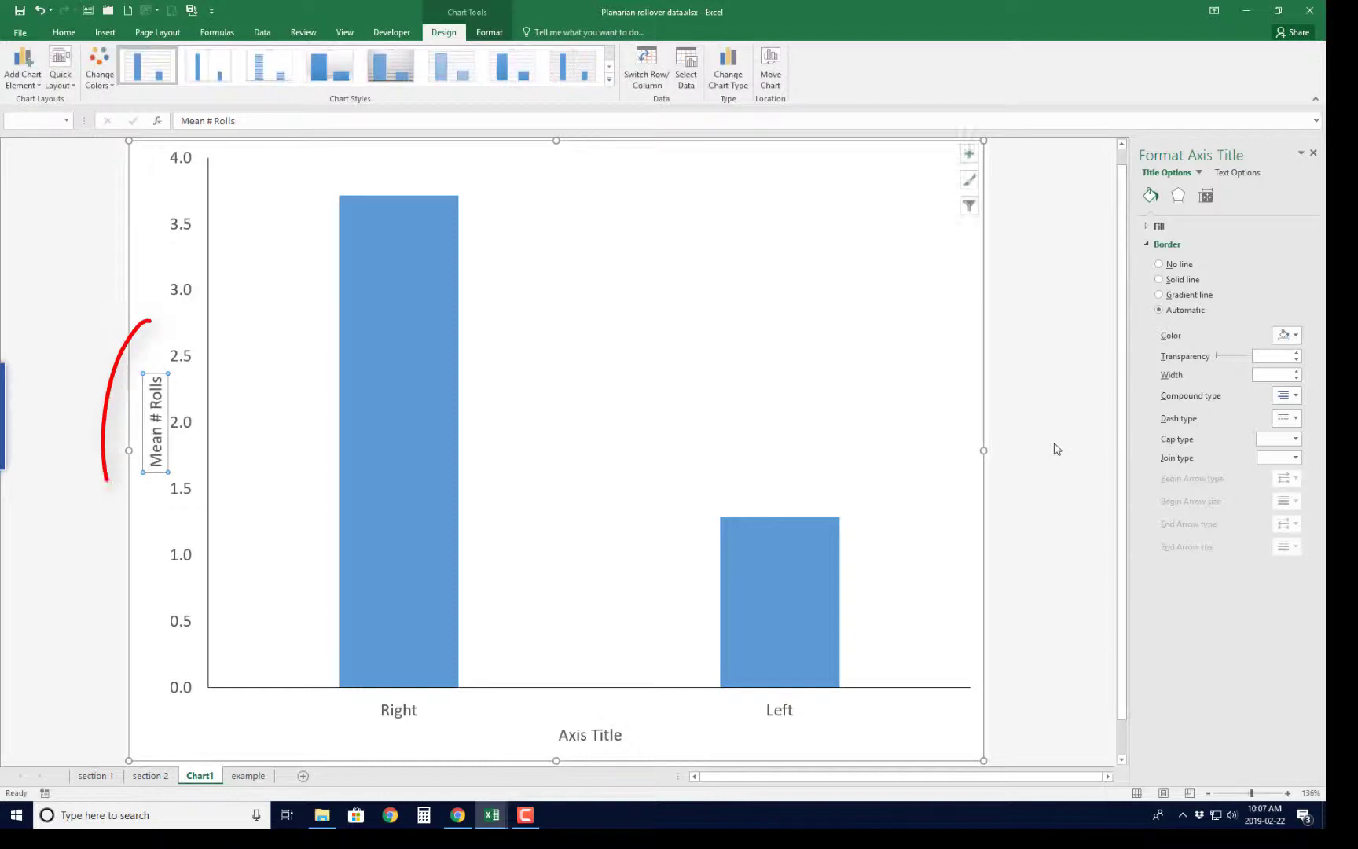
Step: Replace the horizontal axis title's placeholder text with "Roll Direction"
{"action": "left_click", "coordinate": [171, 570]}
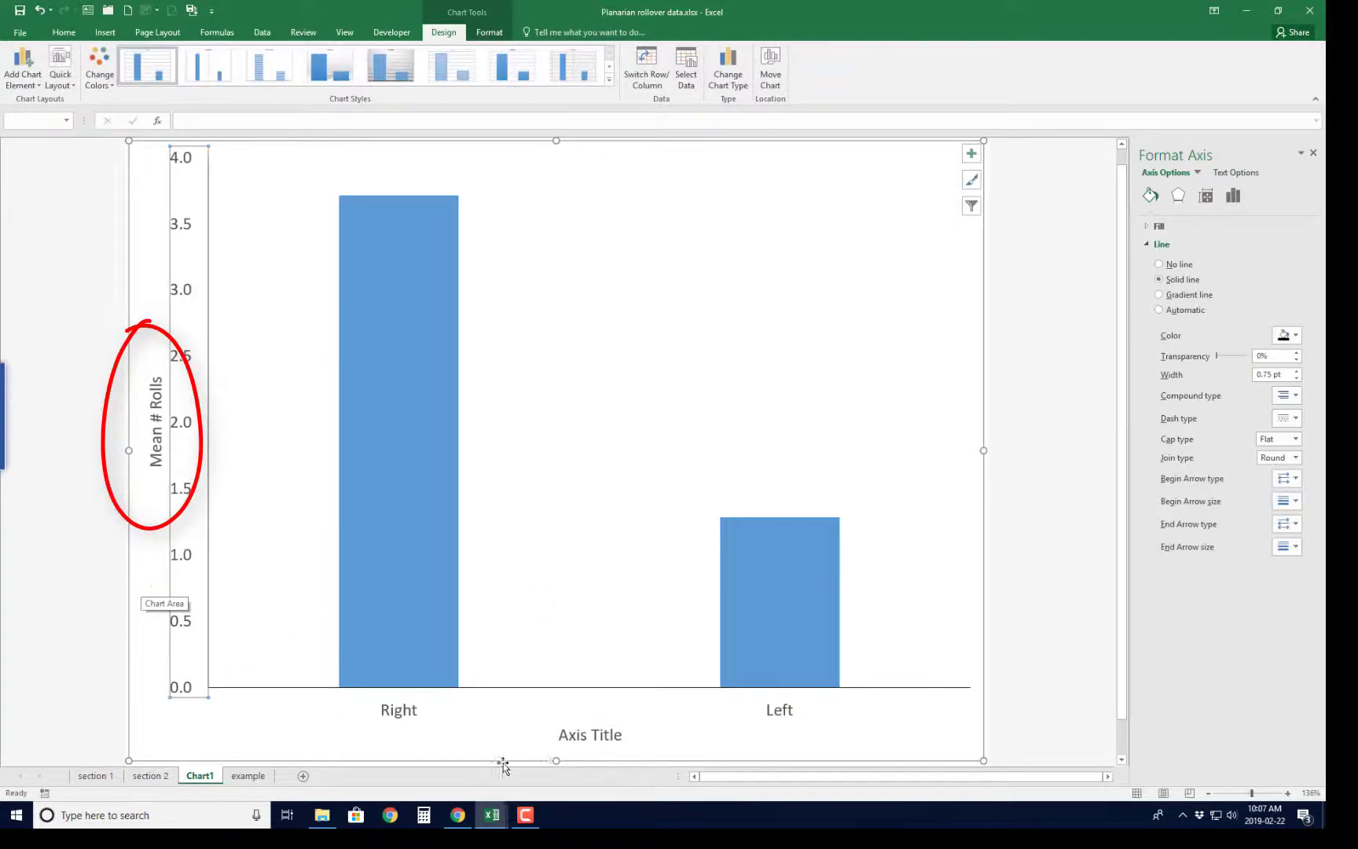
{"action": "left_click", "coordinate": [575, 734]}
{"action": "left_click_drag", "start_coordinate": [563, 736], "coordinate": [664, 735]}
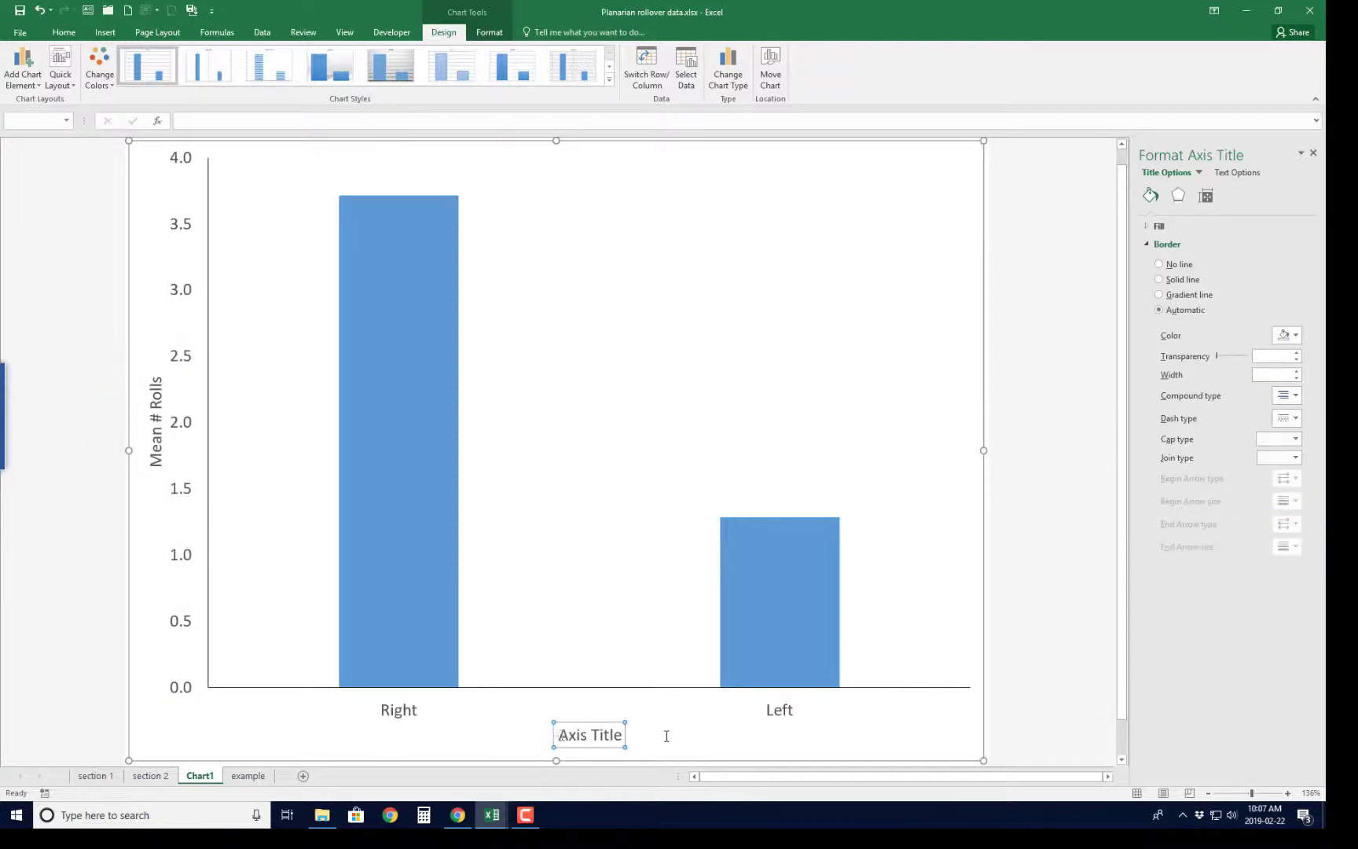
{"action": "type", "text": "Roll"}
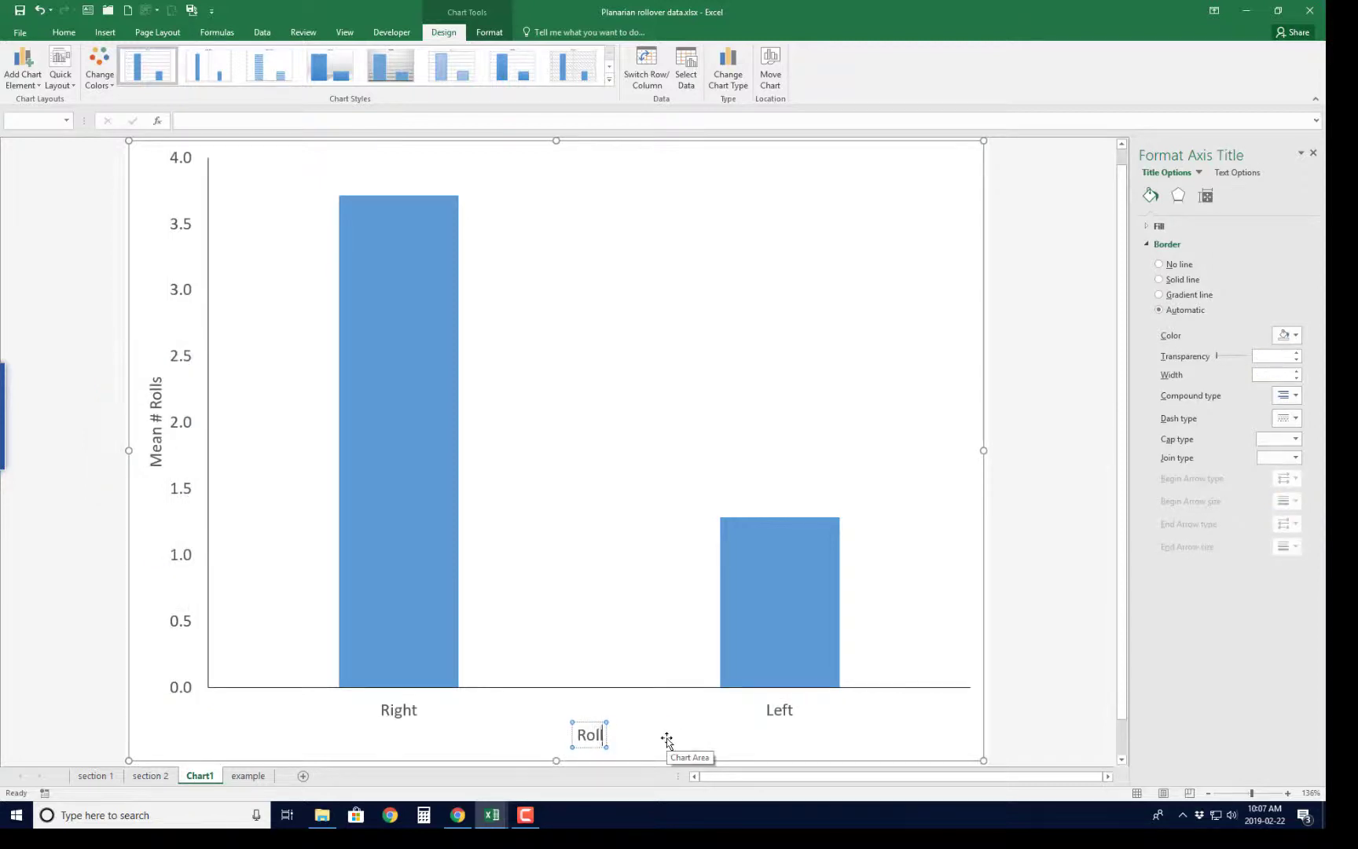
{"action": "type", "text": " Direction"}
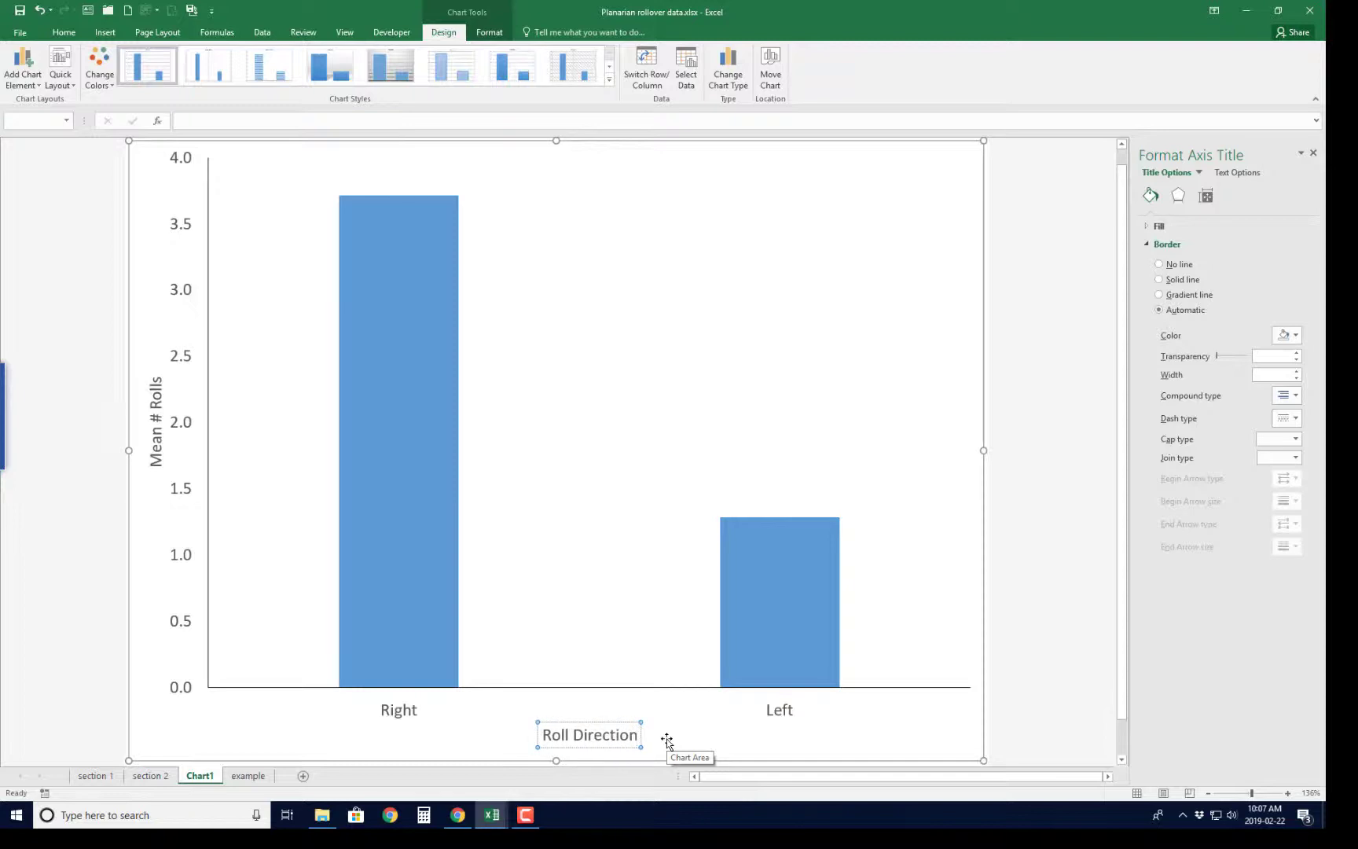
{"action": "left_click", "coordinate": [1050, 719]}
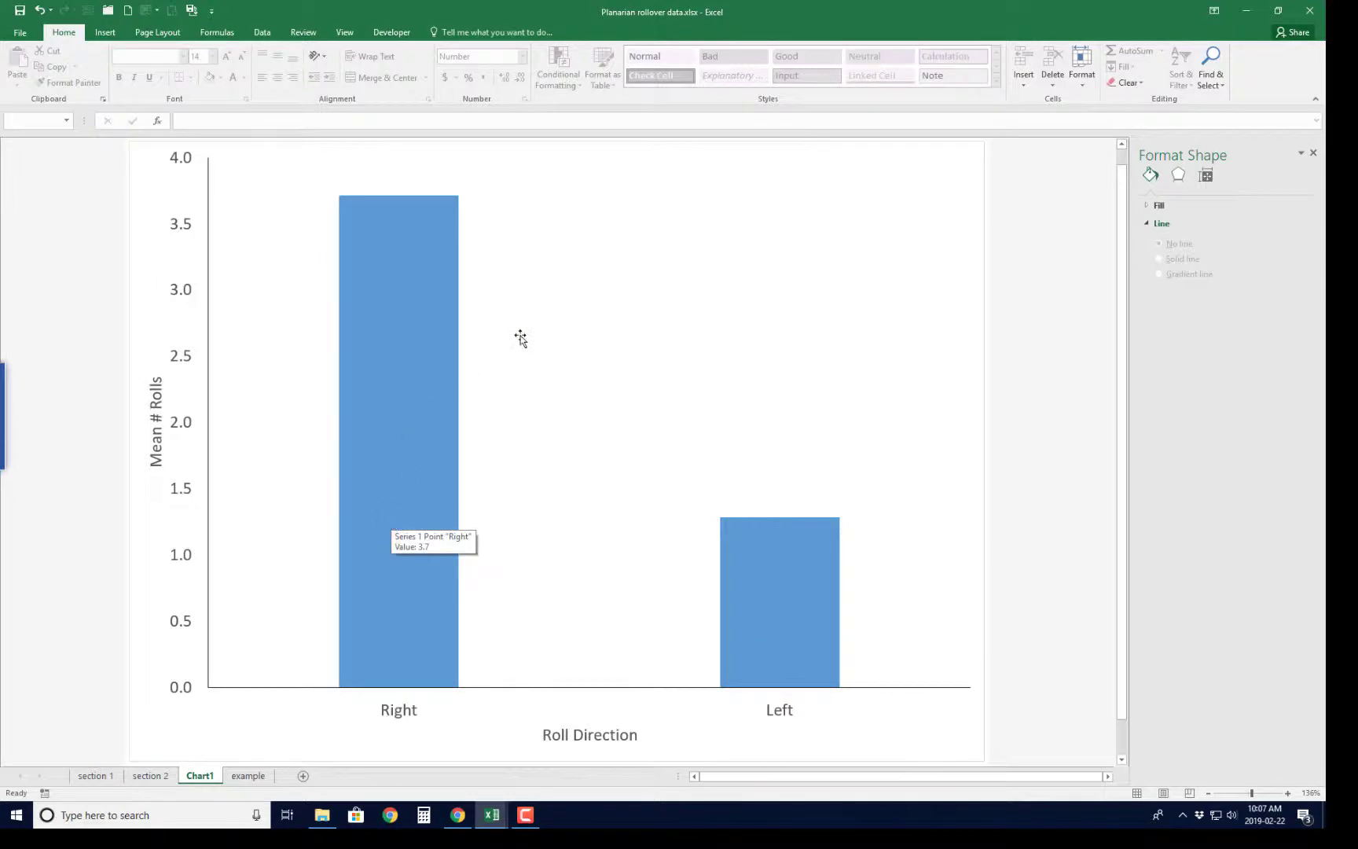
Step: Add error bars to the Right and Left columns of the chart
{"action": "left_click", "coordinate": [686, 297]}
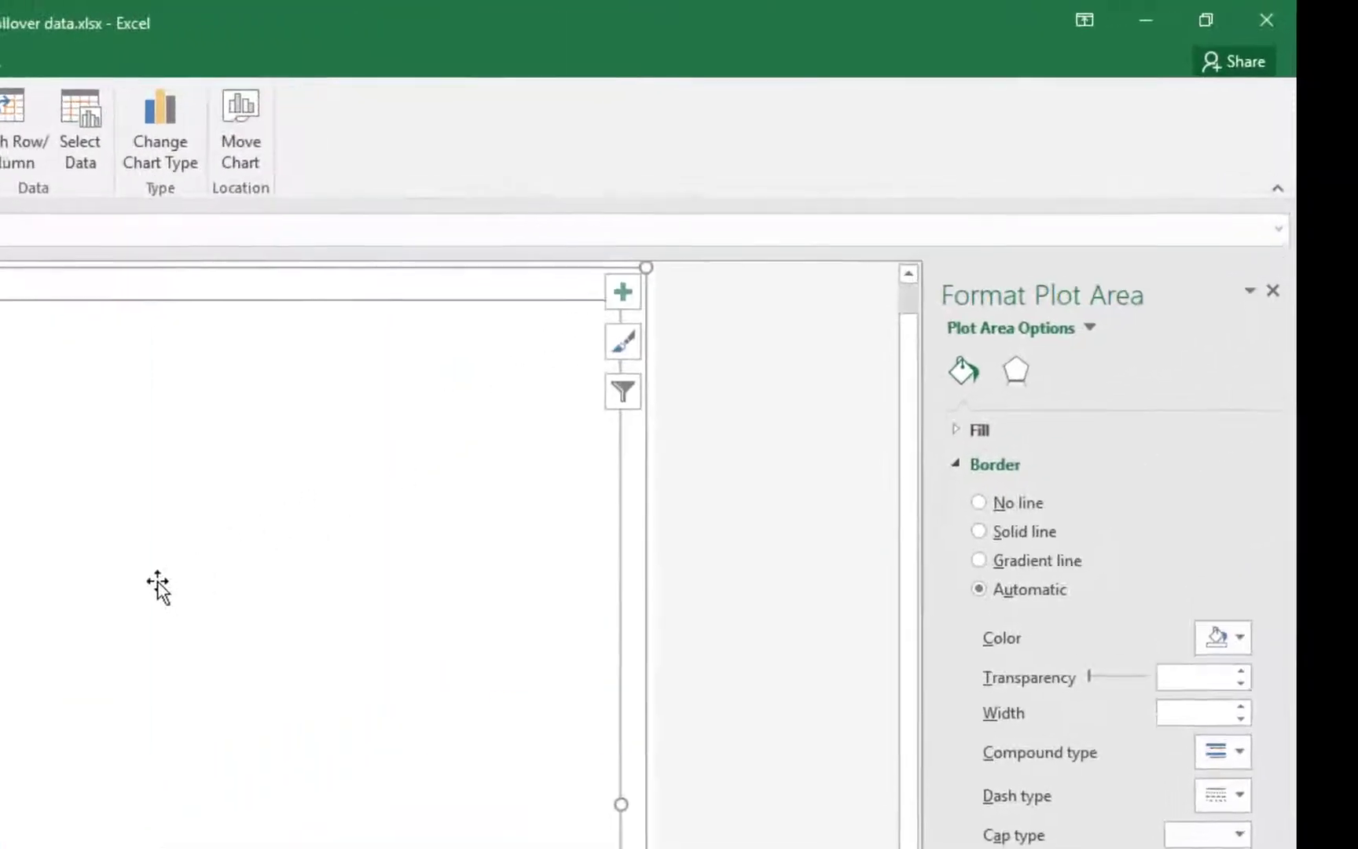
{"action": "left_click", "coordinate": [616, 297]}
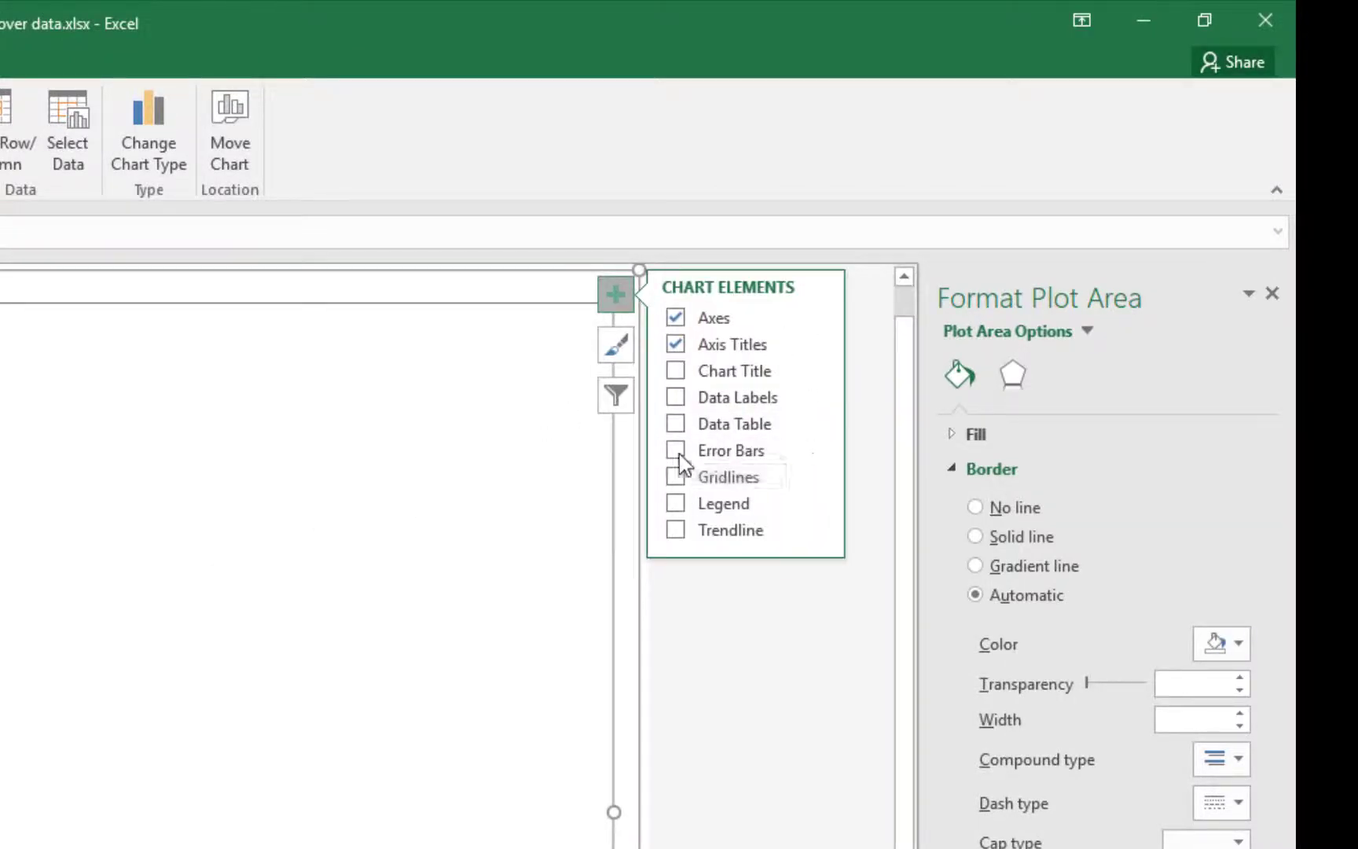
{"action": "left_click", "coordinate": [678, 453]}
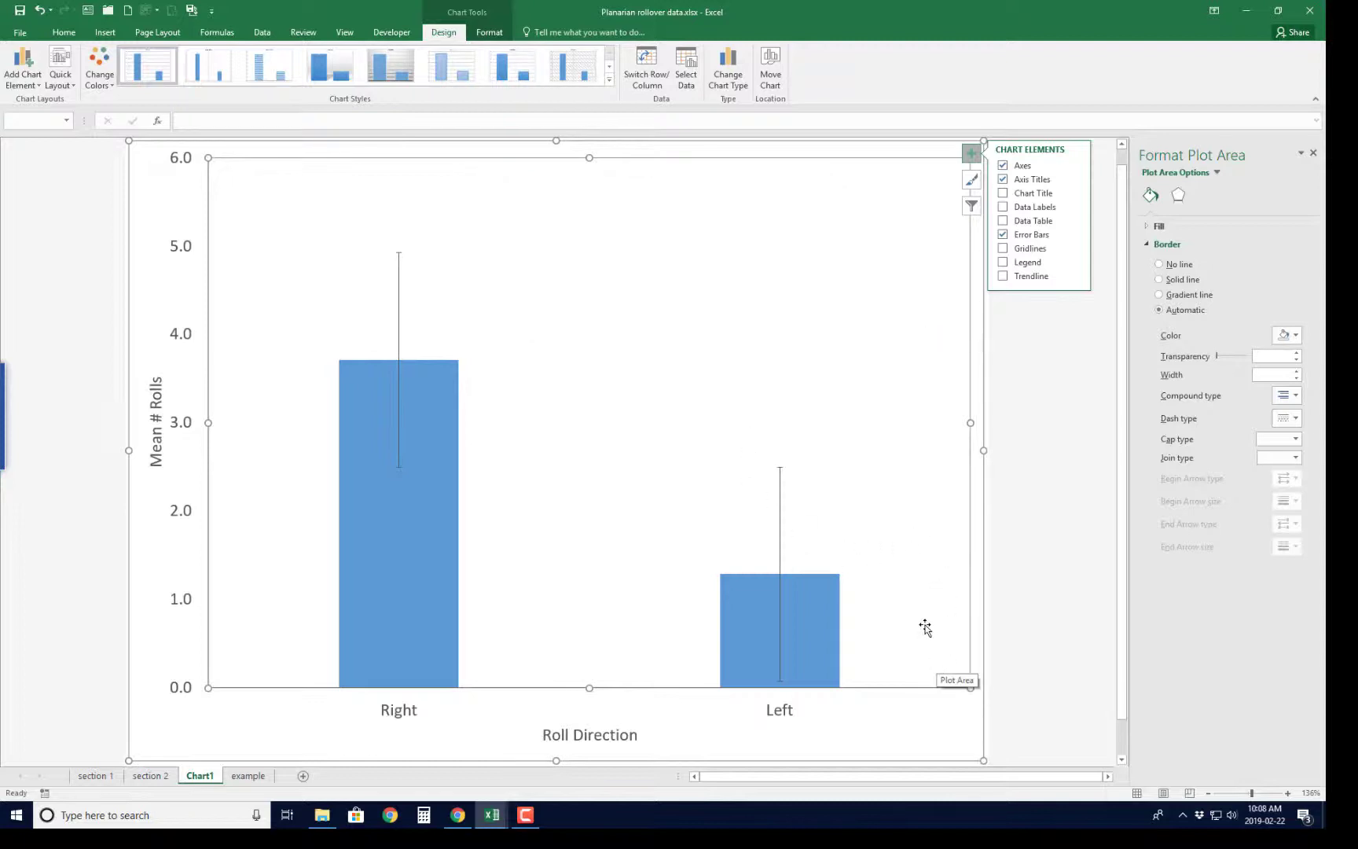
Step: Switch the error bars to a custom error amount, taking the positive error values from the SE cells C13:D13 on the example sheet
{"action": "left_click", "coordinate": [780, 529]}
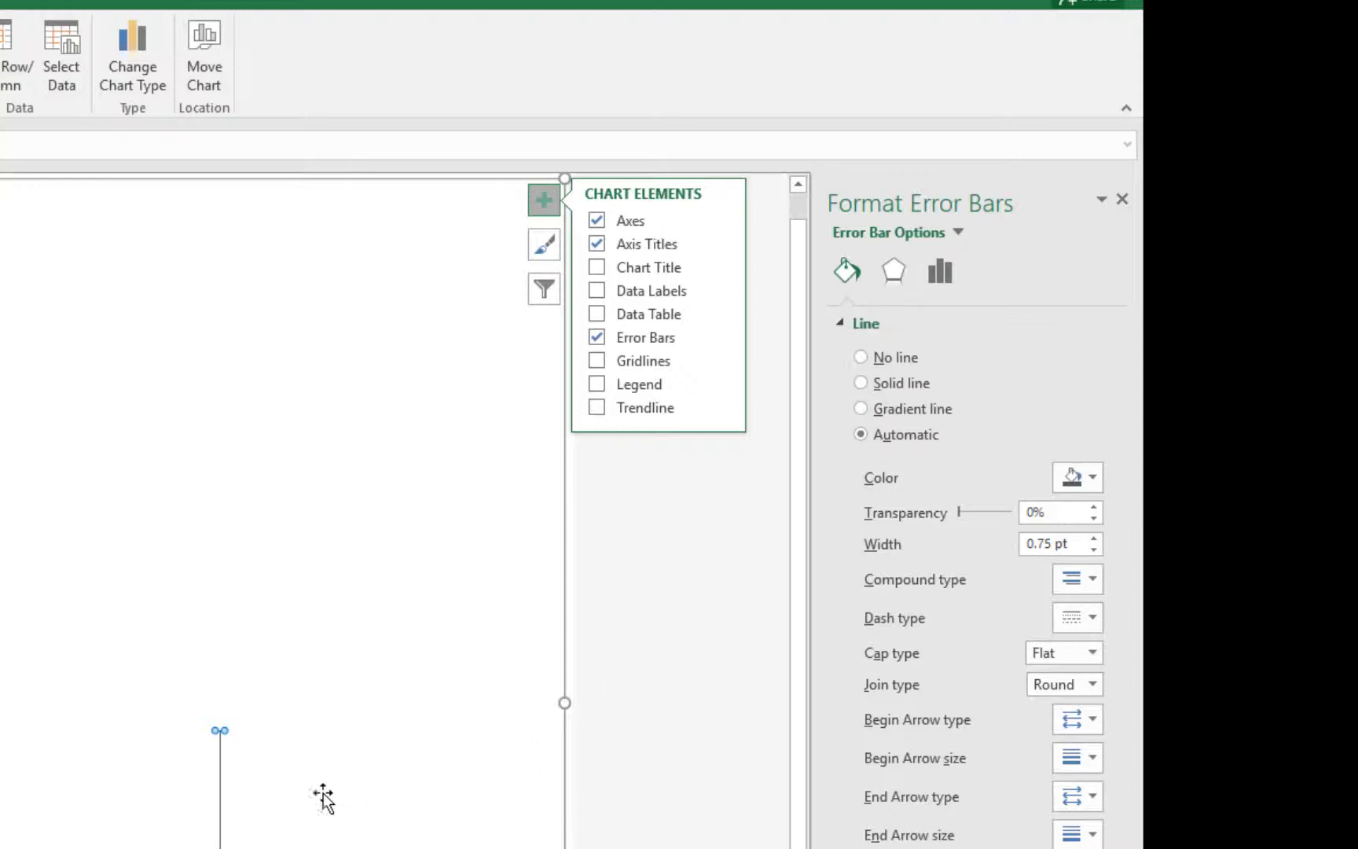
{"action": "left_click", "coordinate": [943, 267]}
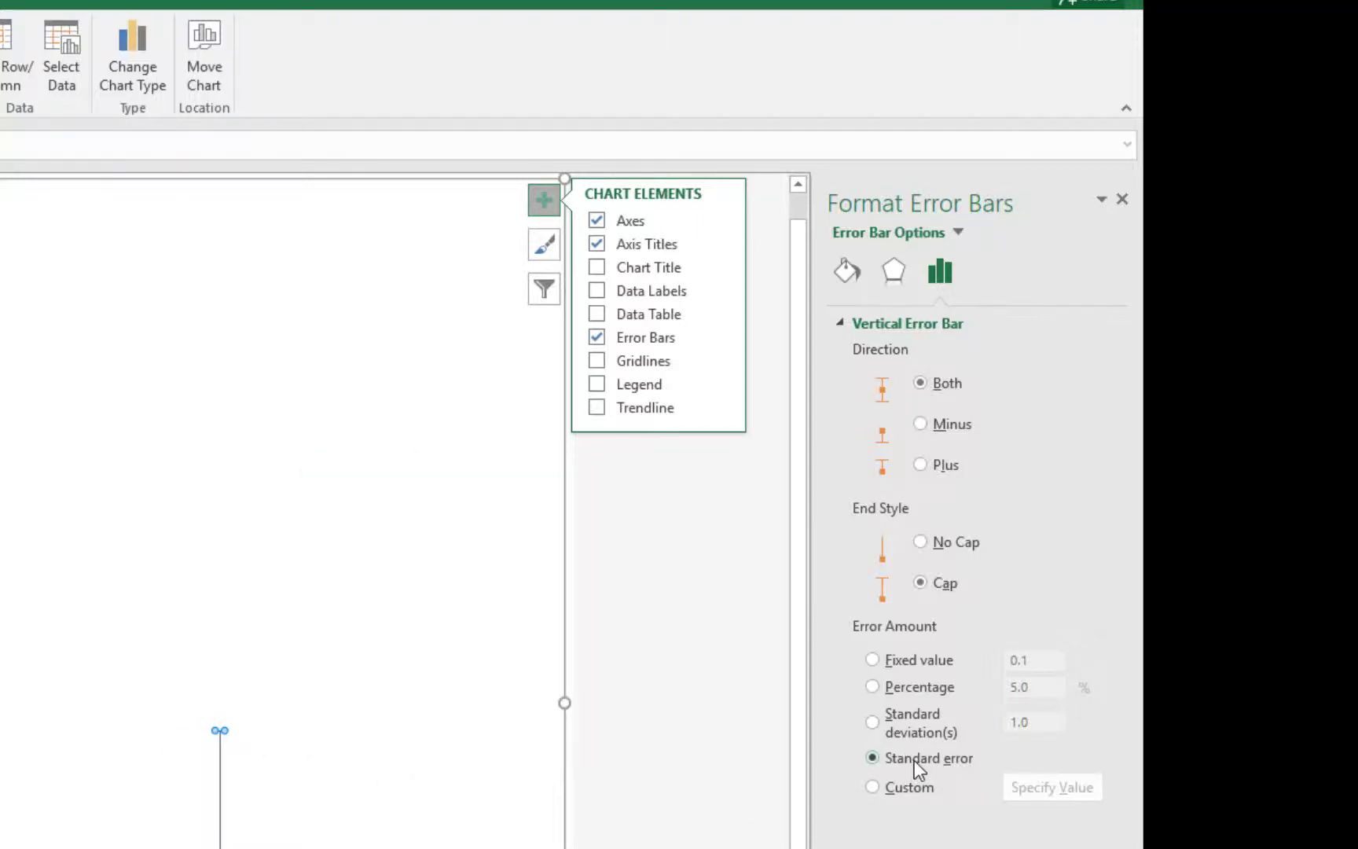
{"action": "left_click", "coordinate": [904, 784]}
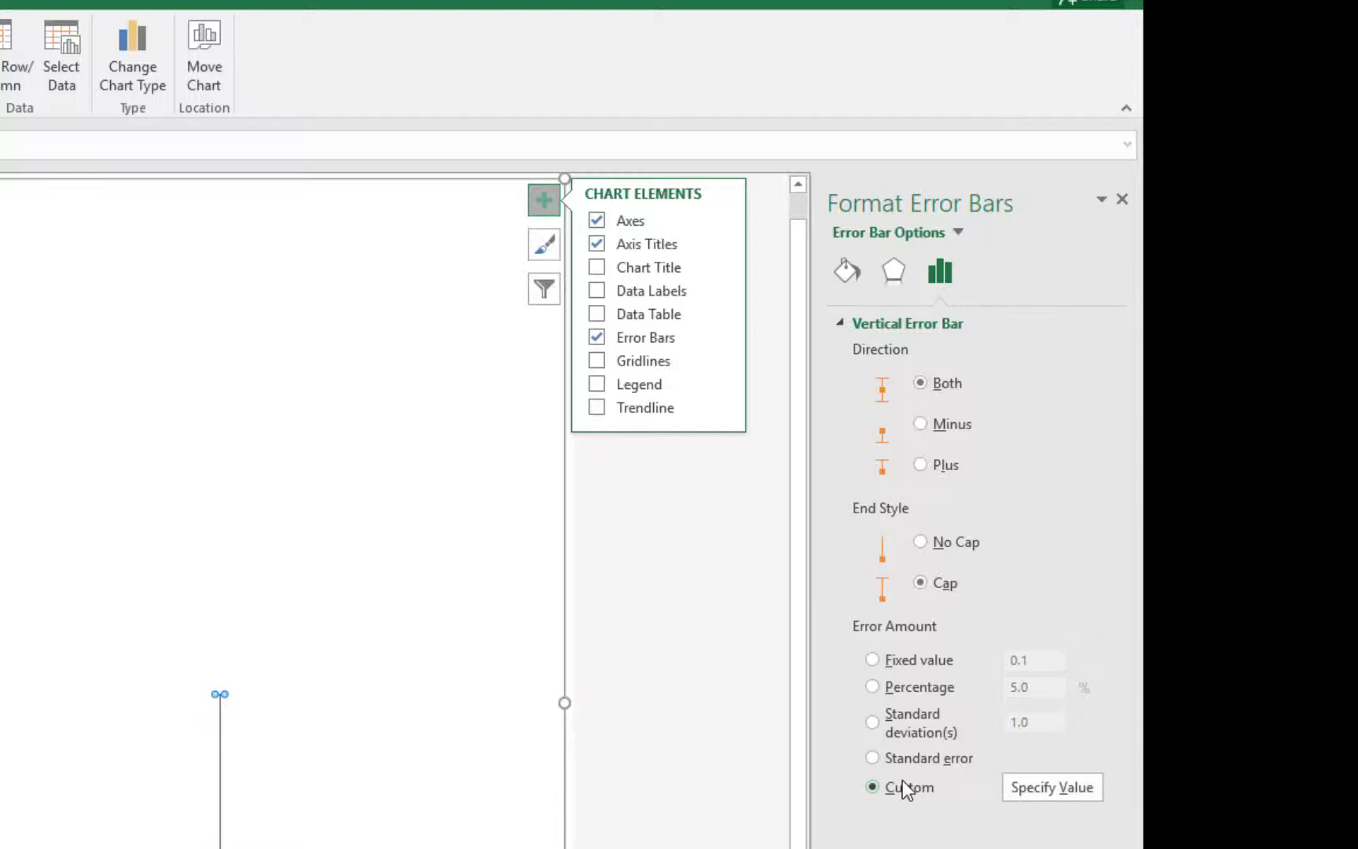
{"action": "left_click", "coordinate": [1049, 789]}
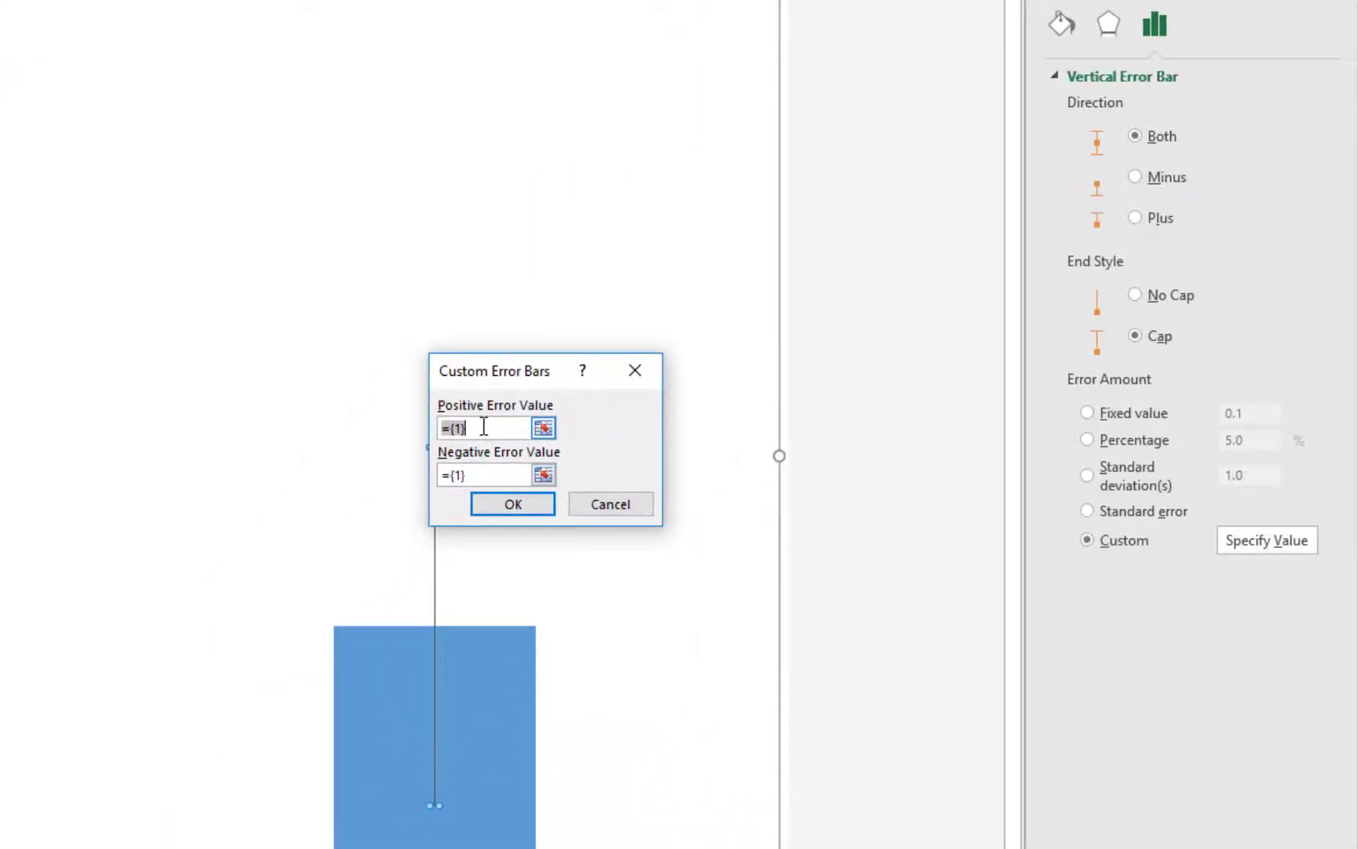
{"action": "left_click_drag", "start_coordinate": [473, 425], "coordinate": [425, 424]}
{"action": "key", "text": "BackSpace"}
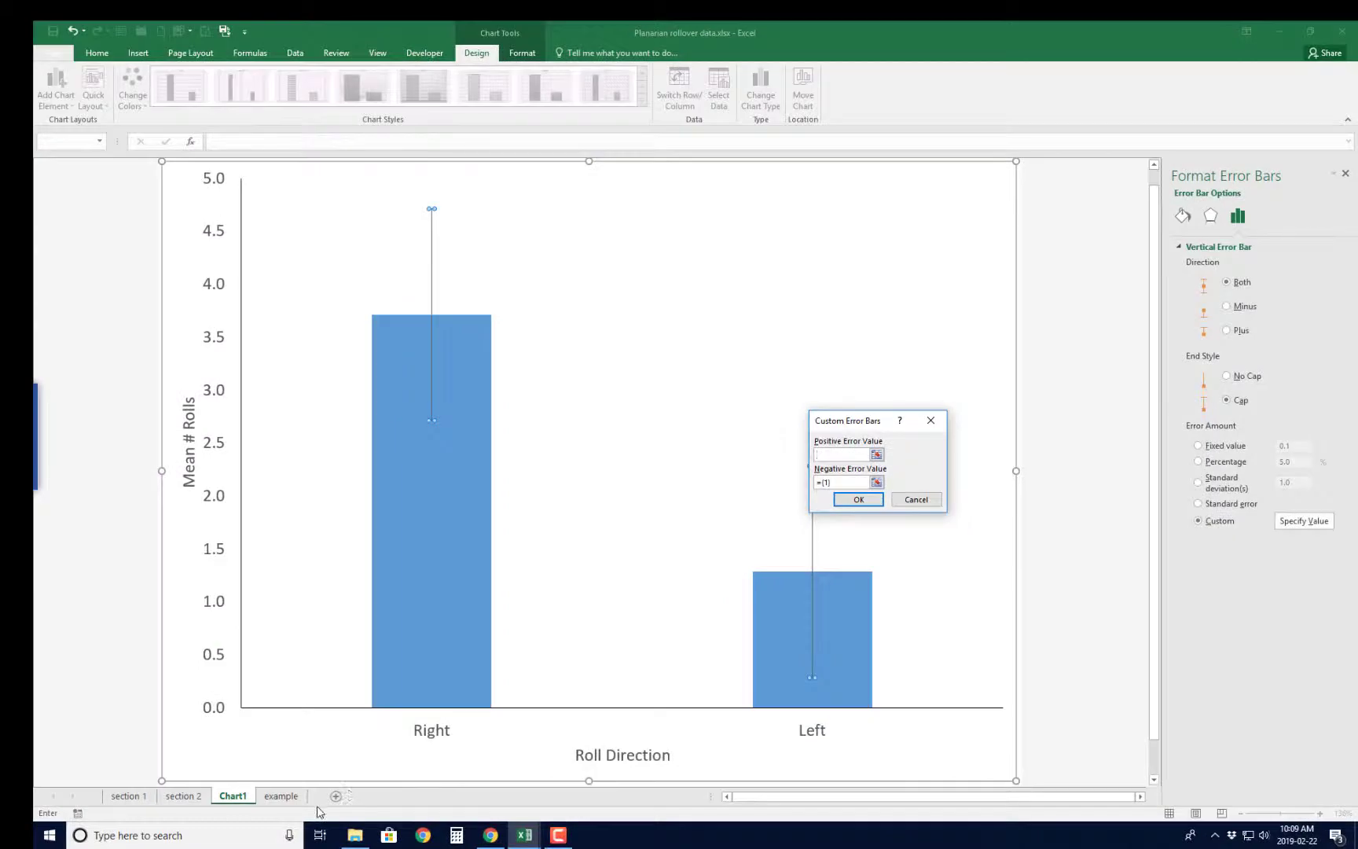
{"action": "left_click", "coordinate": [284, 797]}
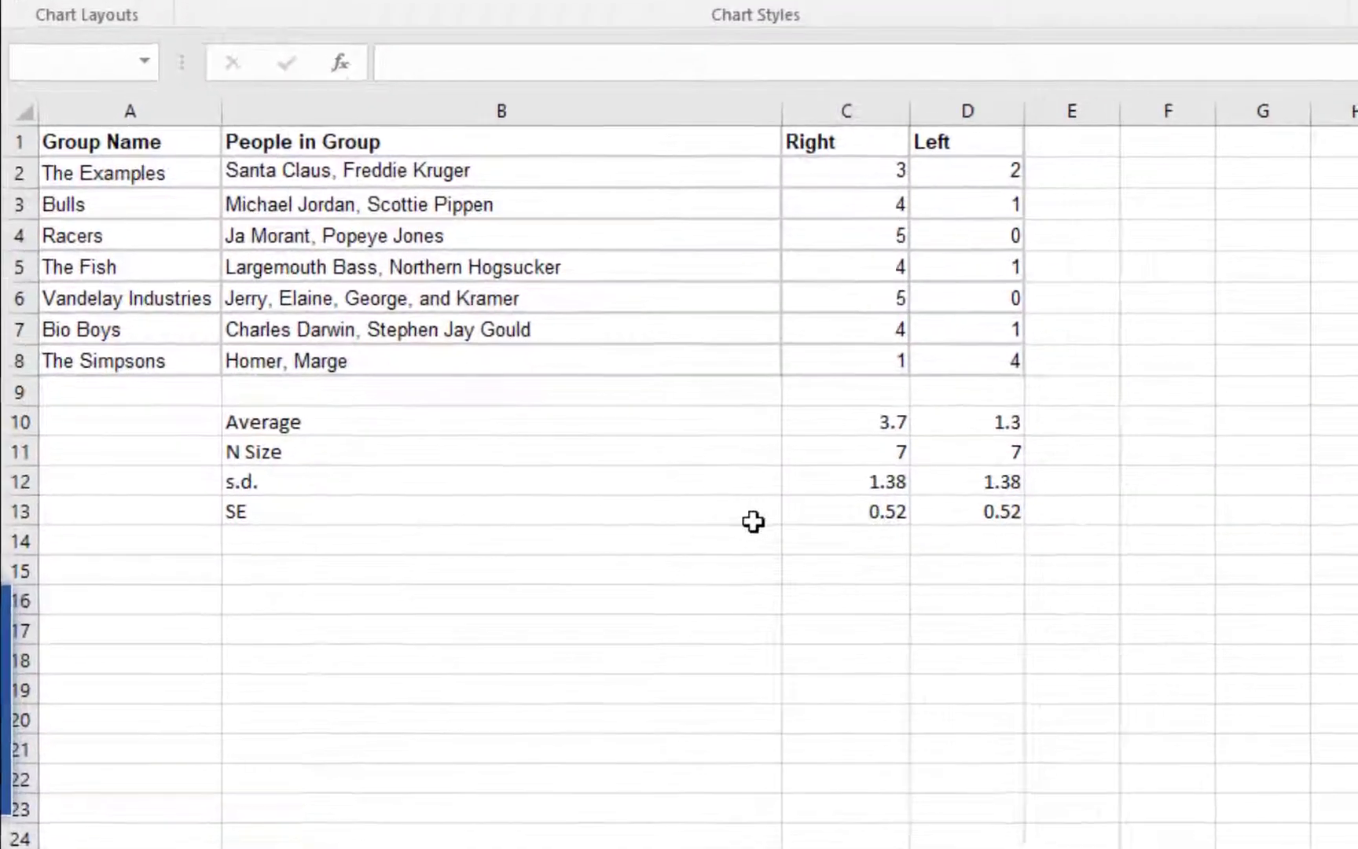
{"action": "left_click_drag", "start_coordinate": [803, 515], "coordinate": [964, 515]}
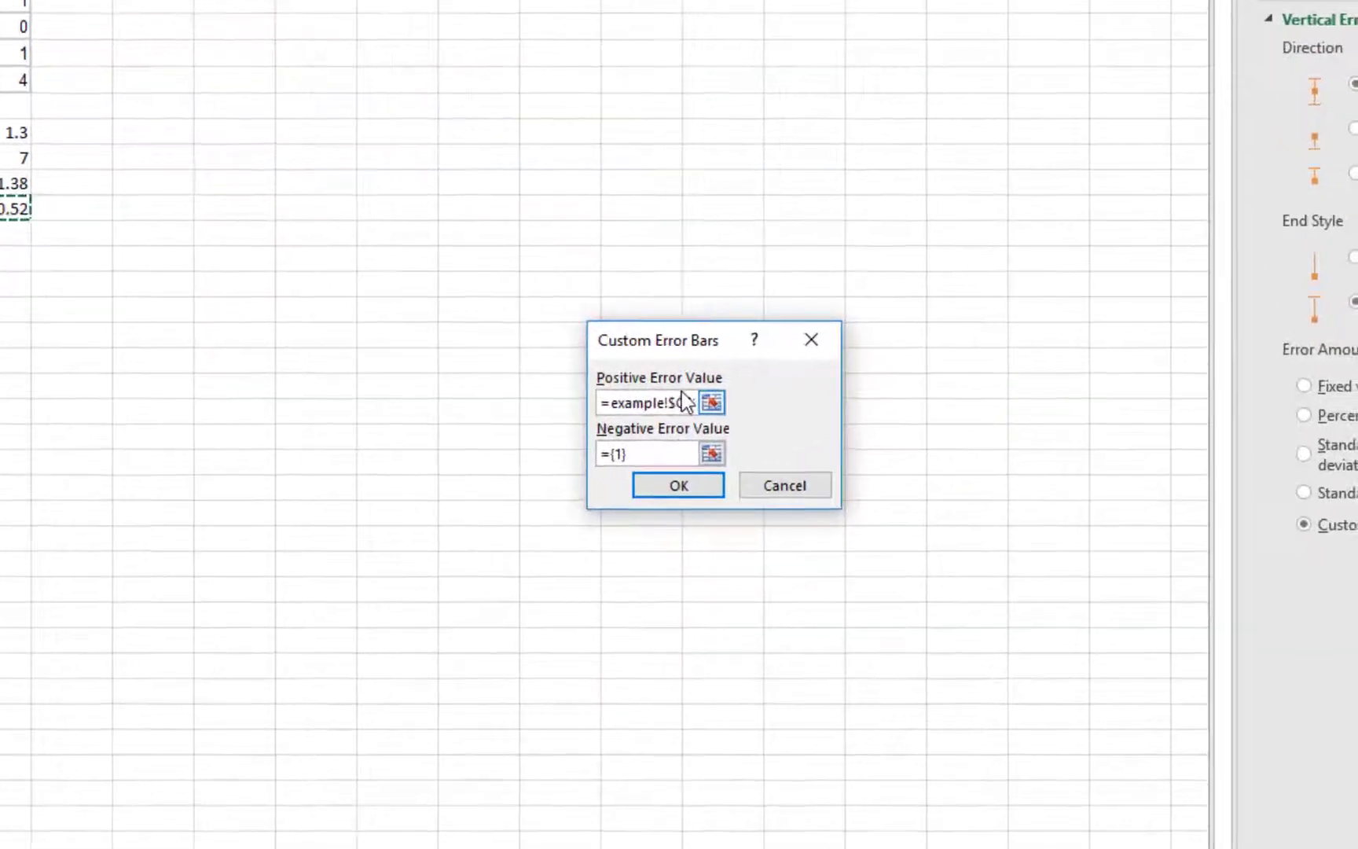
Step: Set the custom negative error values to the SE cells C13:D13 on the example sheet and apply them to the error bars
{"action": "left_click", "coordinate": [641, 452]}
{"action": "left_click_drag", "start_coordinate": [655, 452], "coordinate": [503, 436]}
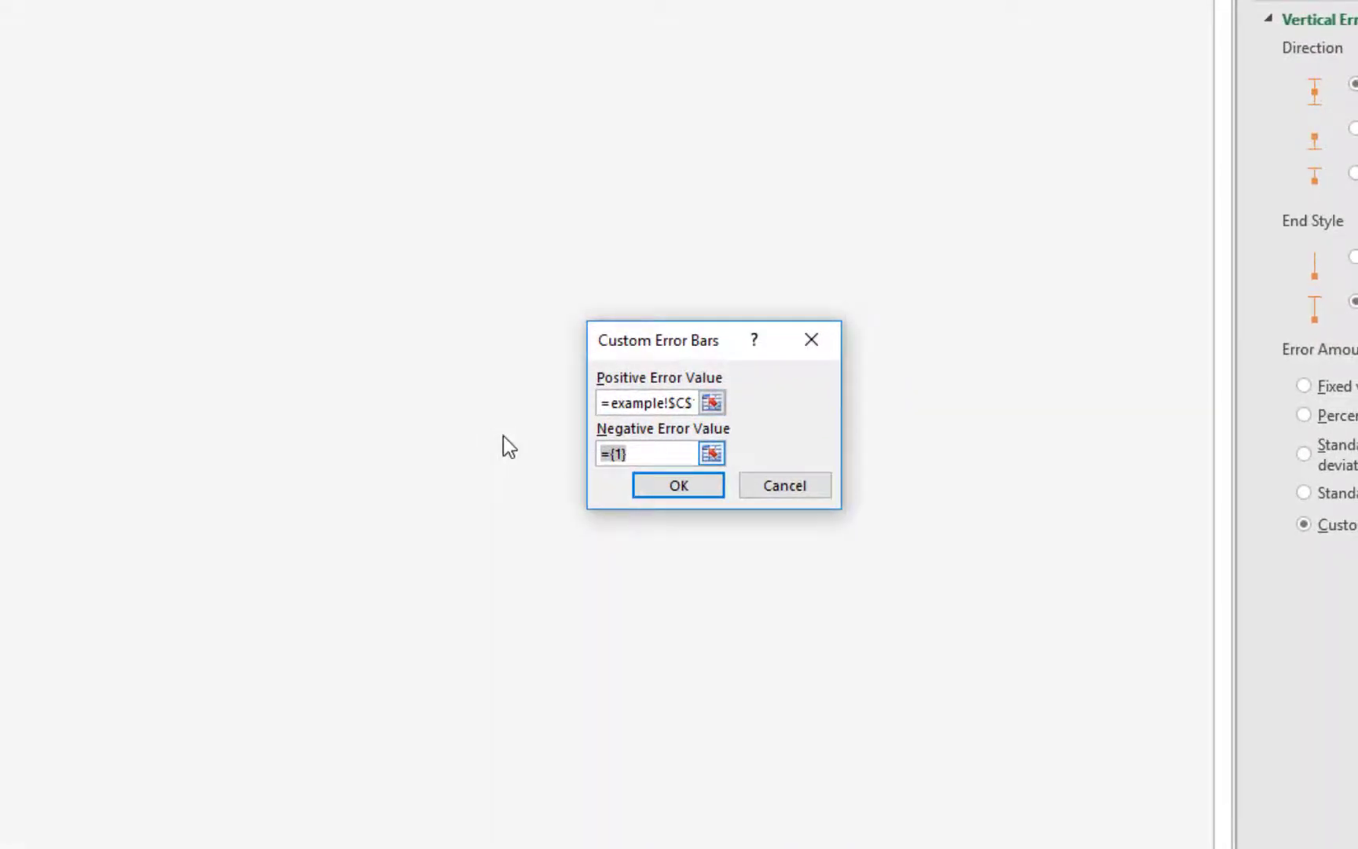
{"action": "key", "text": "BackSpace"}
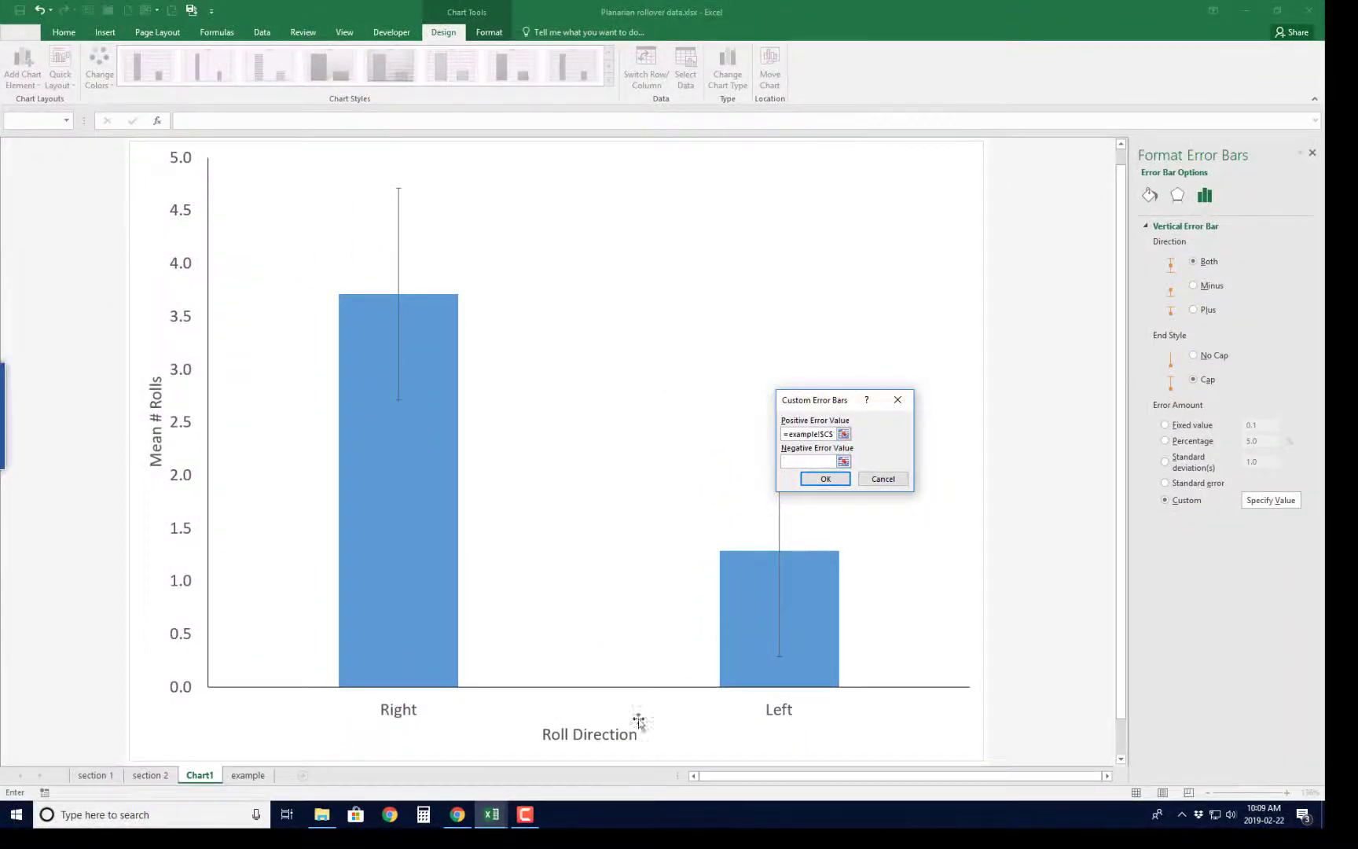
{"action": "left_click", "coordinate": [248, 775]}
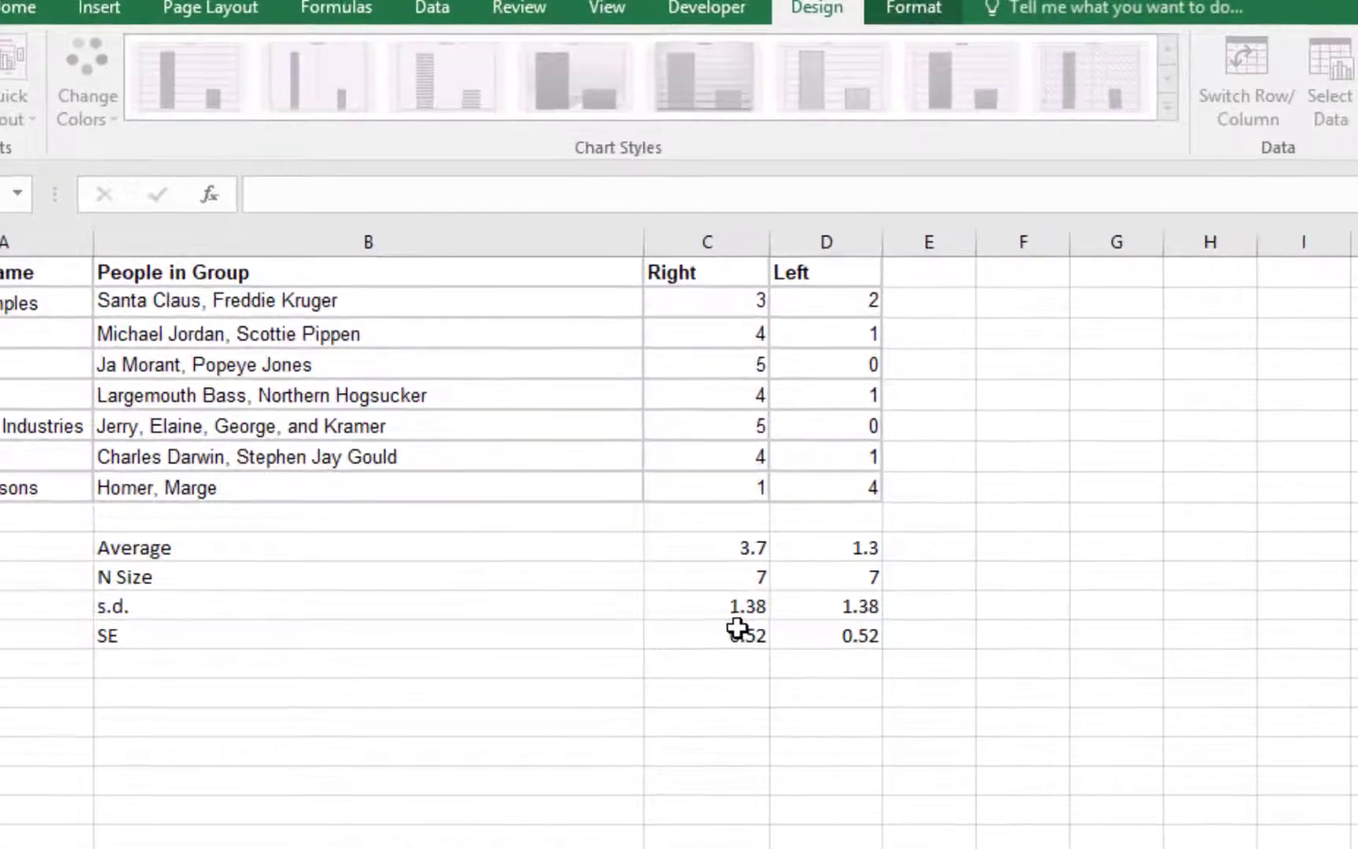
{"action": "left_click_drag", "start_coordinate": [738, 626], "coordinate": [834, 640]}
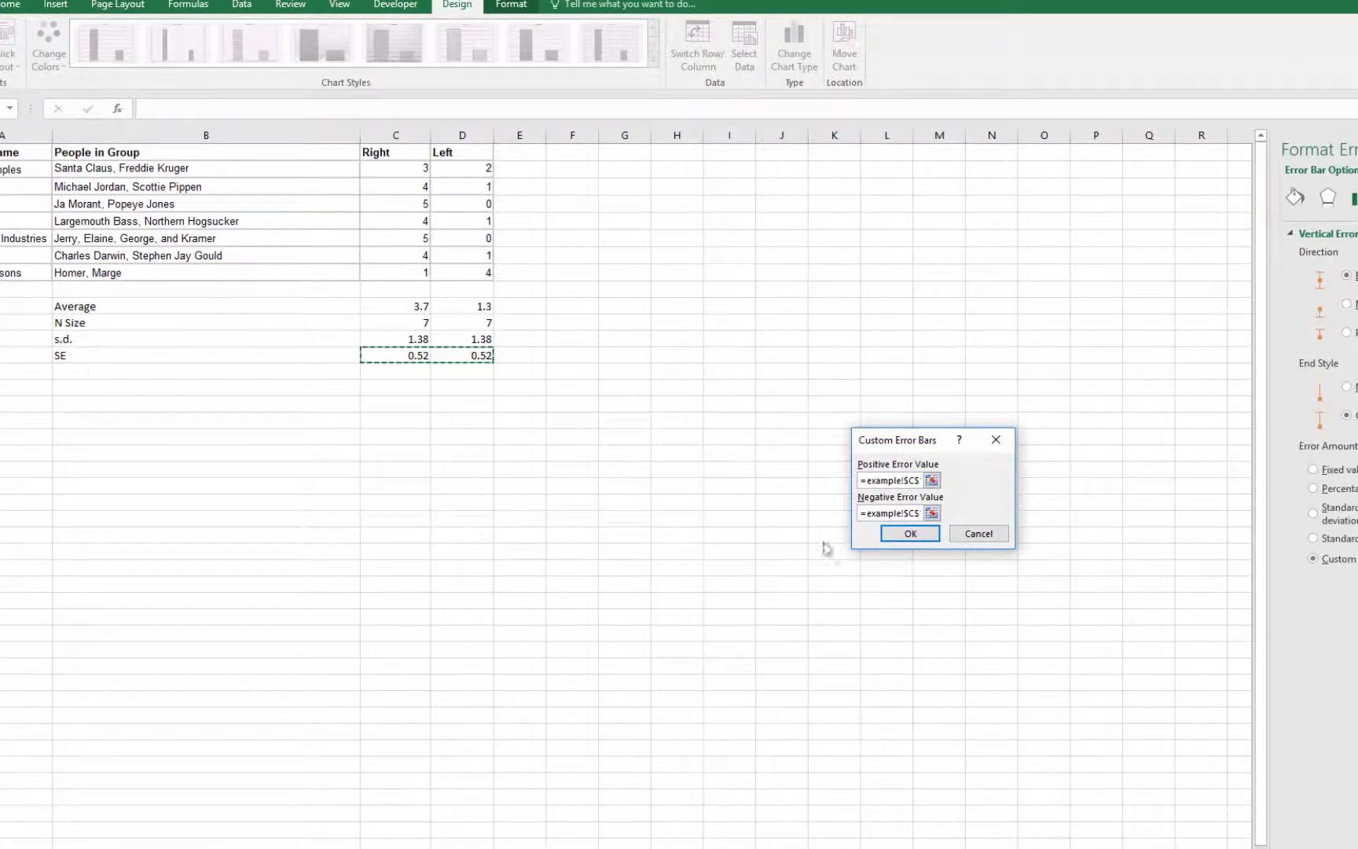
{"action": "left_click", "coordinate": [901, 535]}
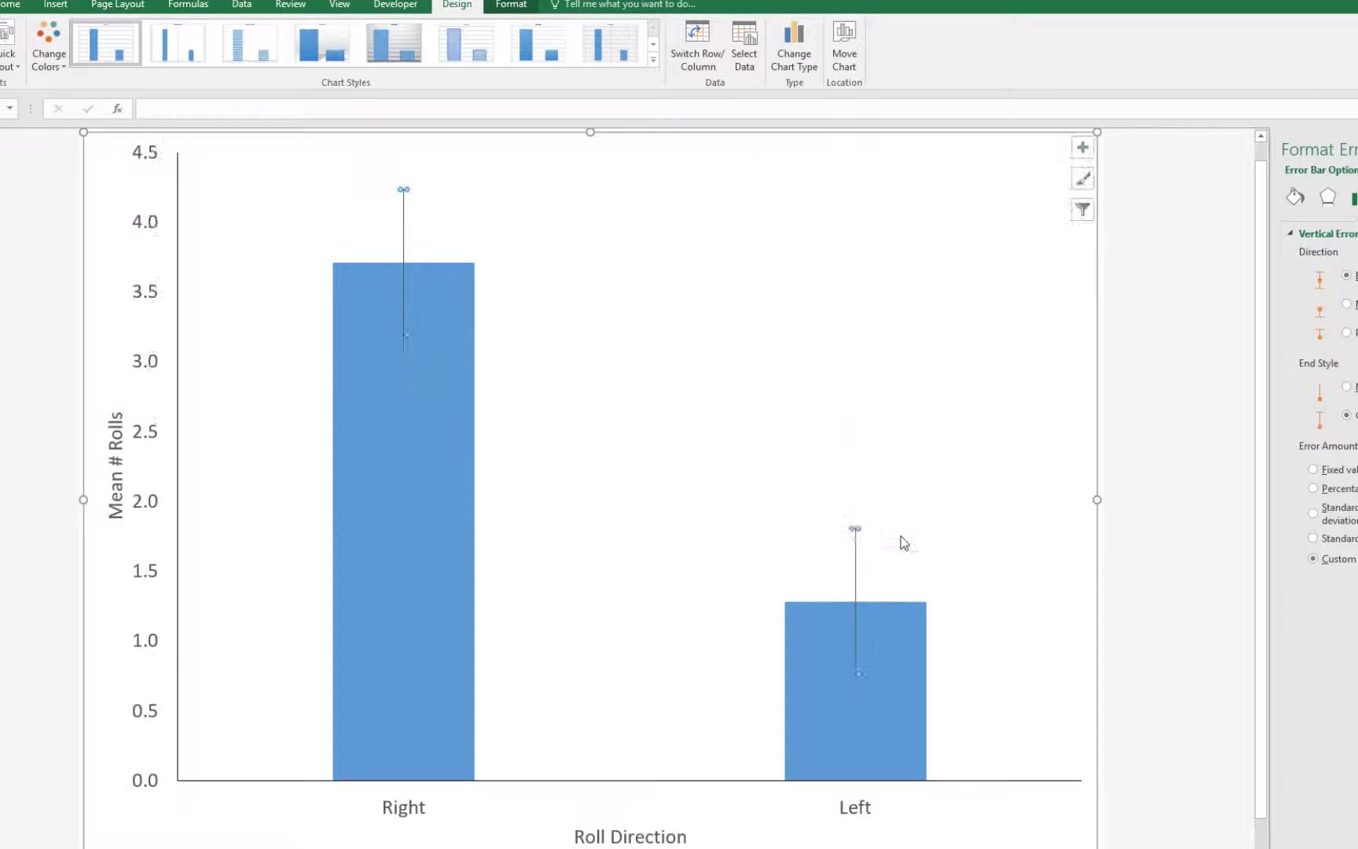
{"action": "left_click", "coordinate": [535, 381]}
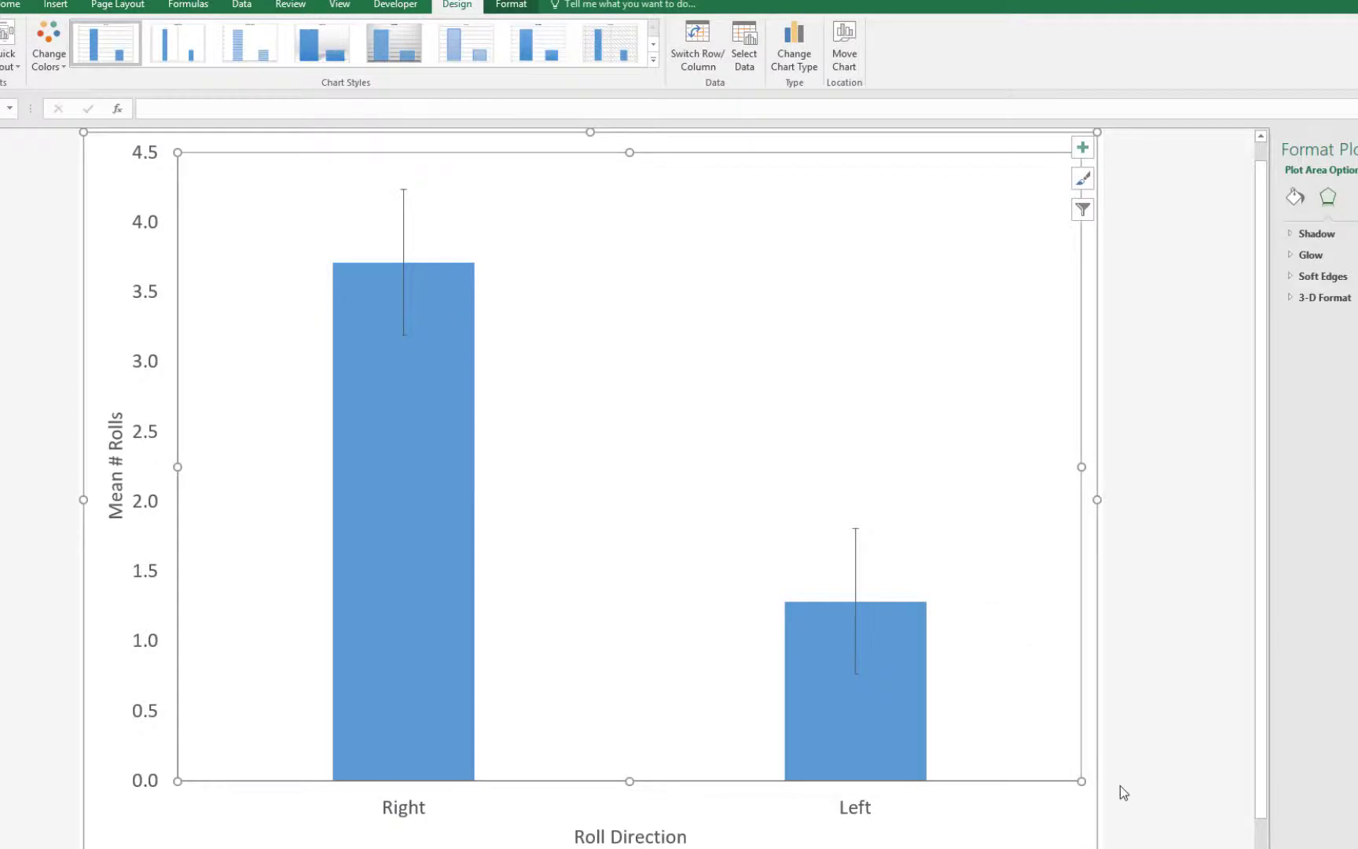
{"action": "left_click", "coordinate": [1119, 845]}
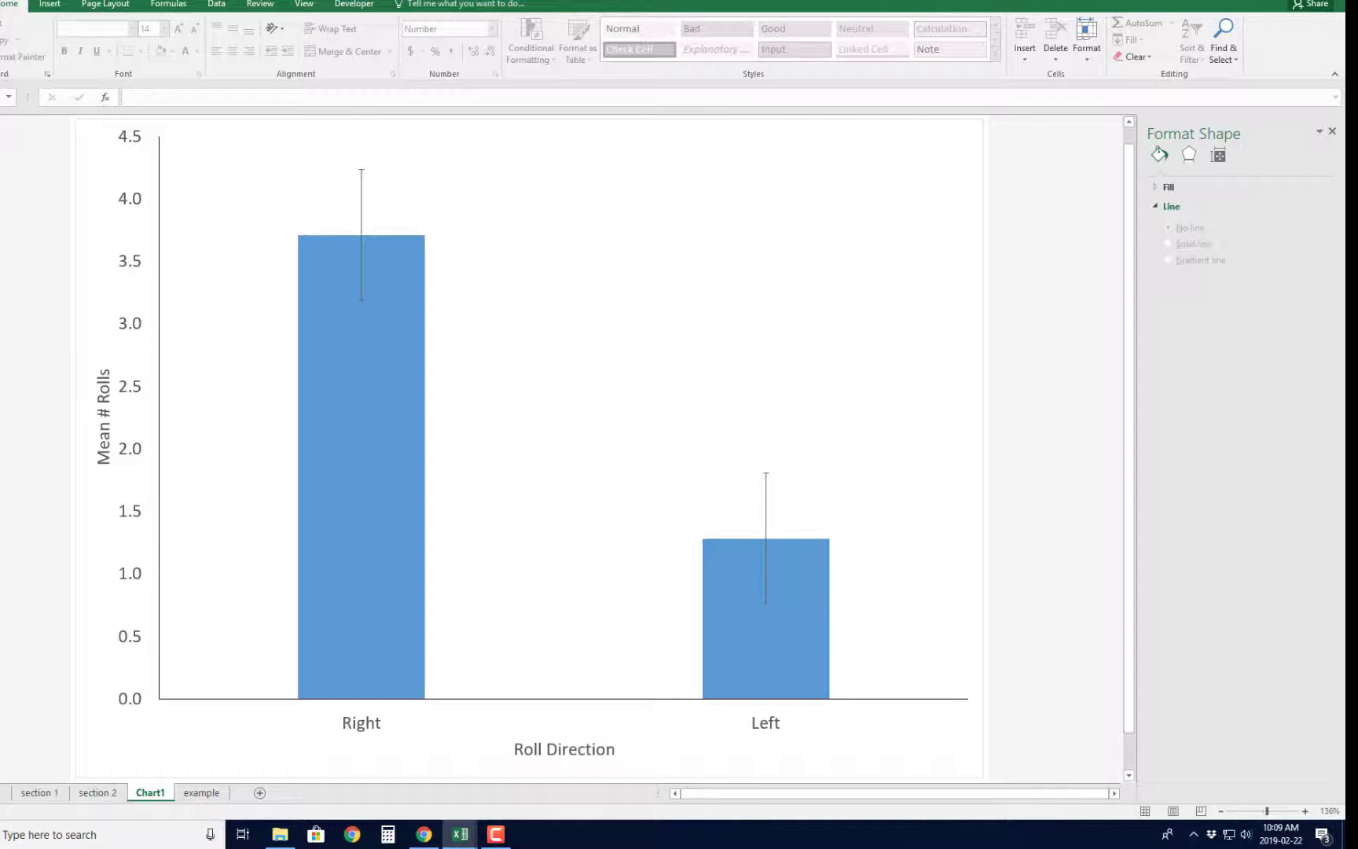
Step: Open Word 2016 with a new blank document
{"action": "key", "text": "super"}
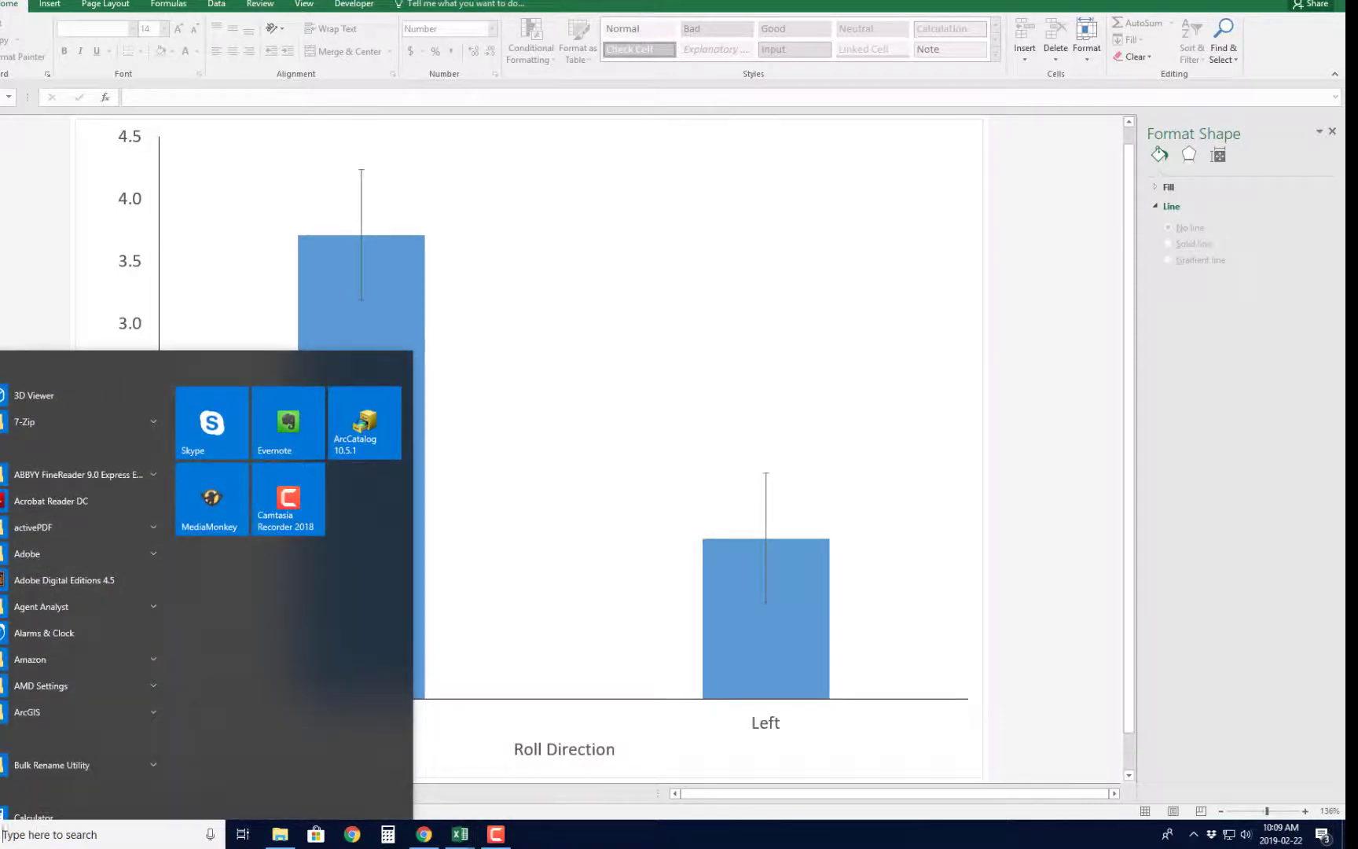
{"action": "type", "text": "wor"}
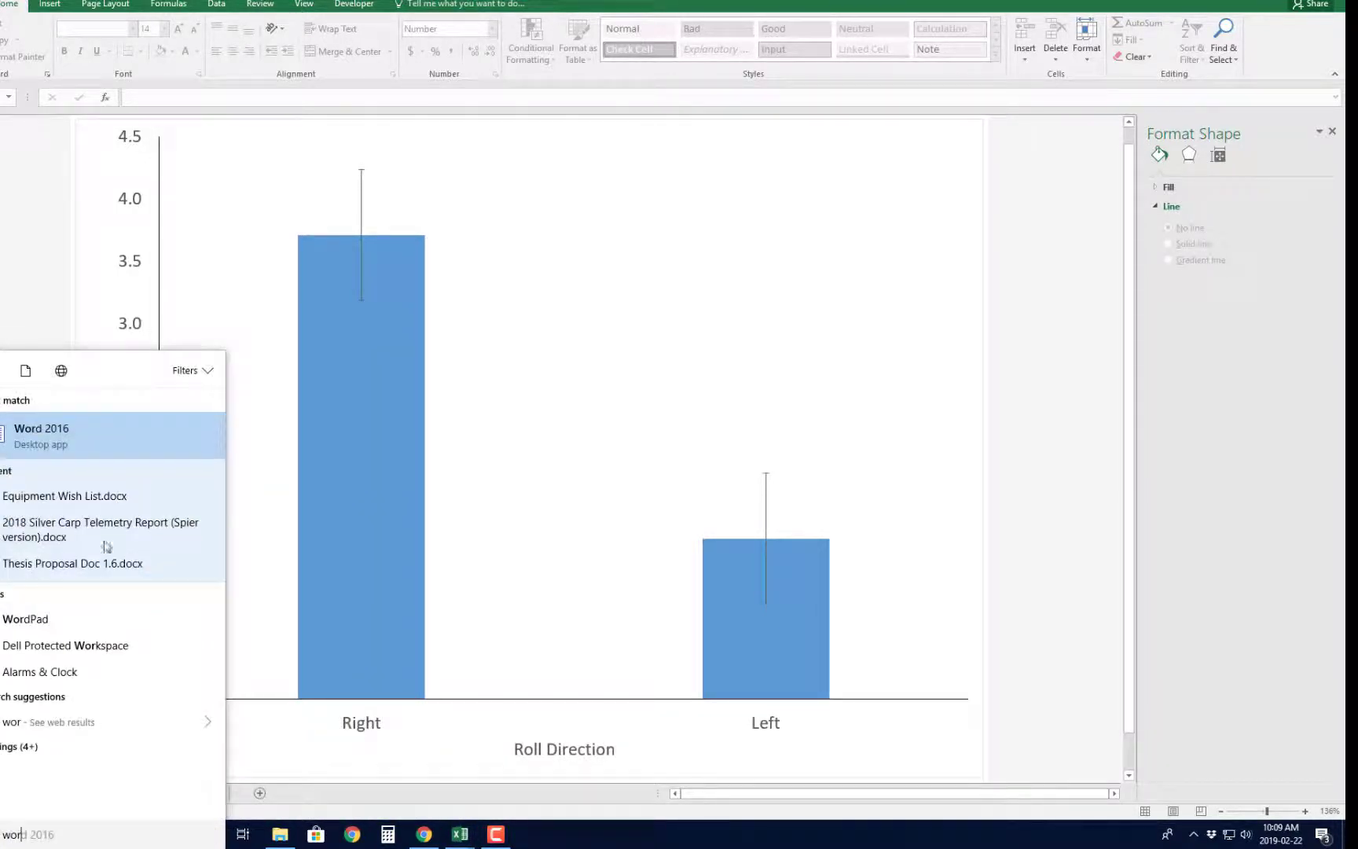
{"action": "left_click", "coordinate": [163, 428]}
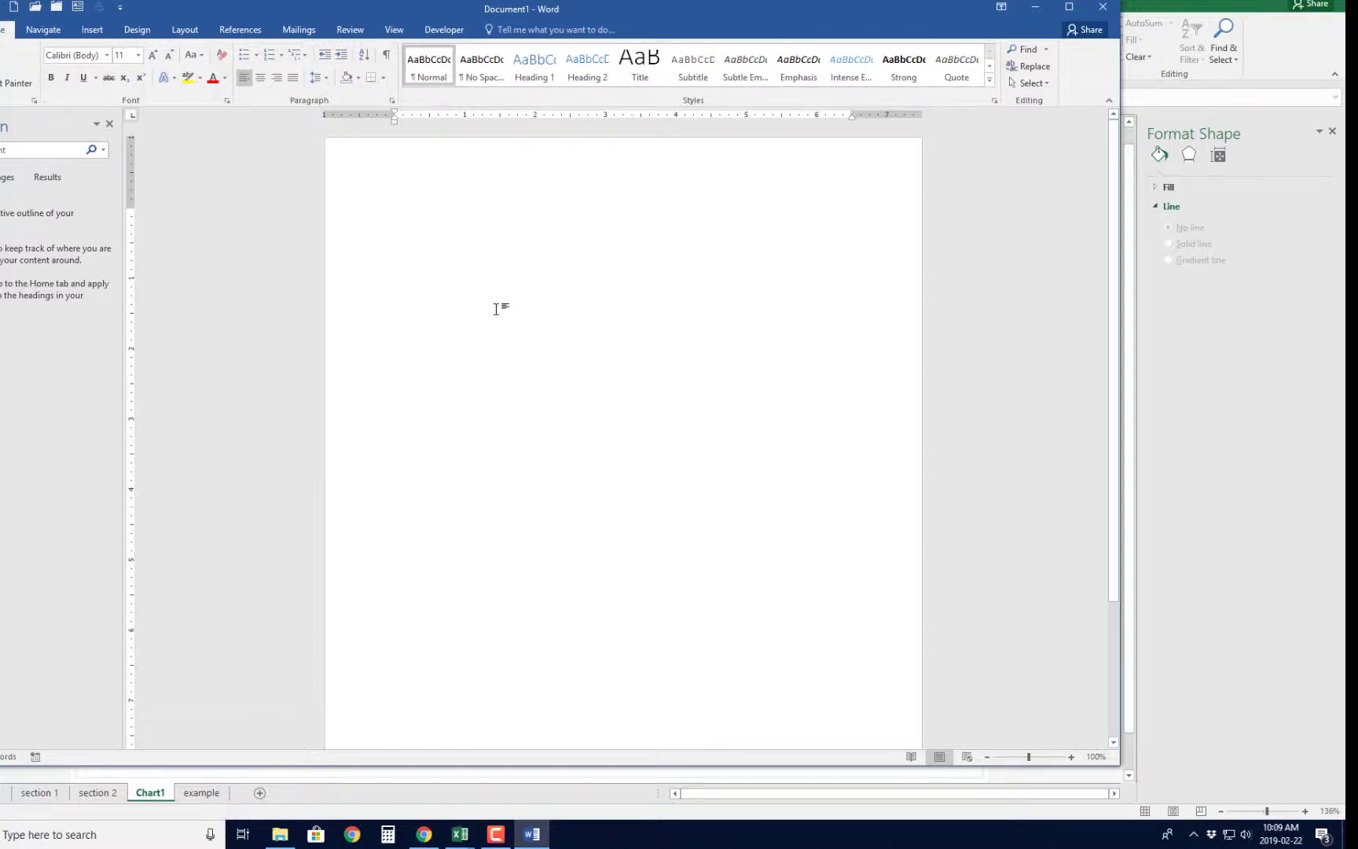
Step: Insert a run of empty lines down the first page of the blank document
{"action": "key", "text": "Return"}
{"action": "key", "text": "Return"}
{"action": "key", "text": "Return"}
{"action": "key", "text": "Return"}
{"action": "key", "text": "Return"}
{"action": "key", "text": "Return"}
{"action": "key", "text": "Return"}
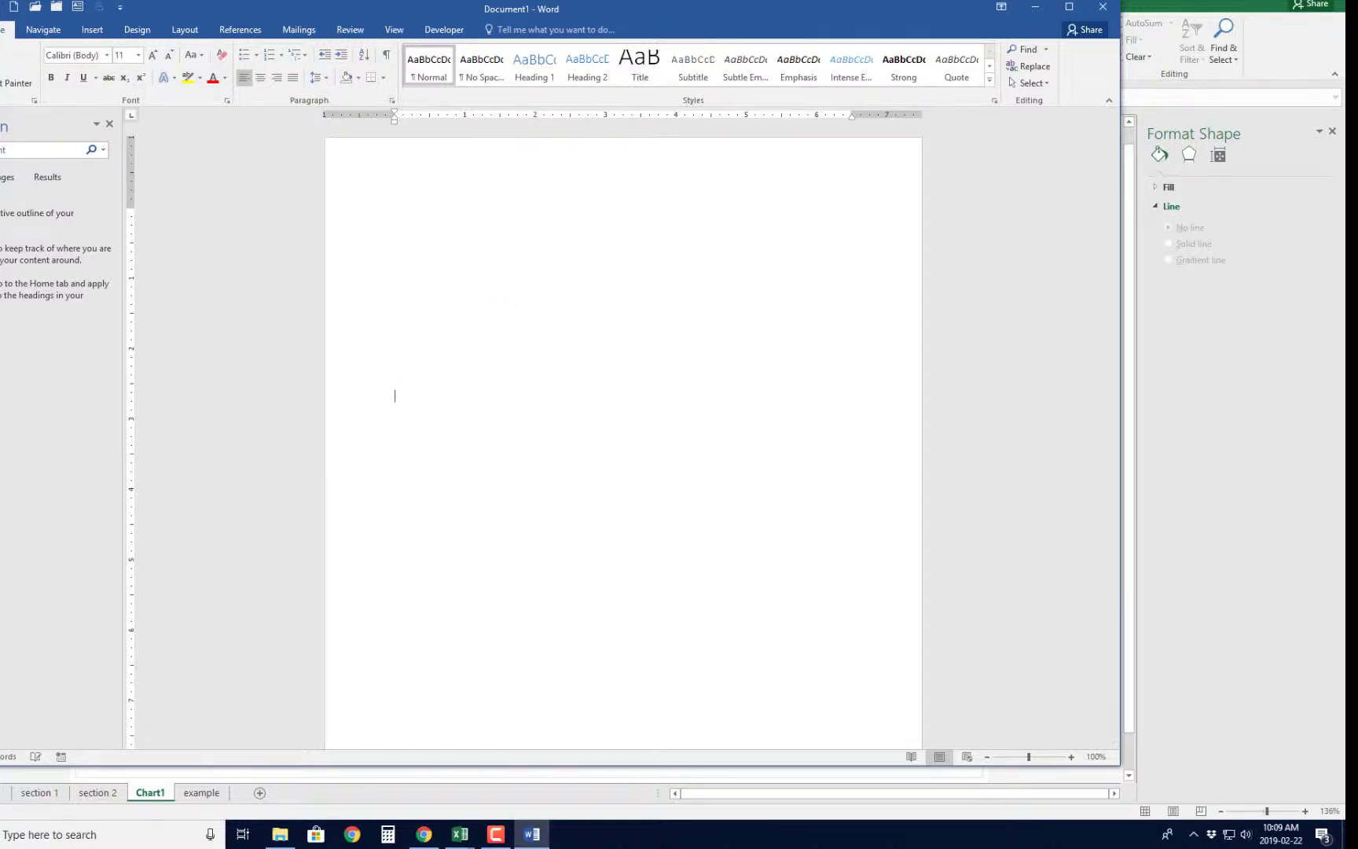
{"action": "key", "text": "Return"}
{"action": "key", "text": "Return"}
{"action": "key", "text": "Return"}
{"action": "key", "text": "Return"}
{"action": "key", "text": "Return"}
{"action": "key", "text": "Return"}
{"action": "key", "text": "Return"}
{"action": "key", "text": "Return"}
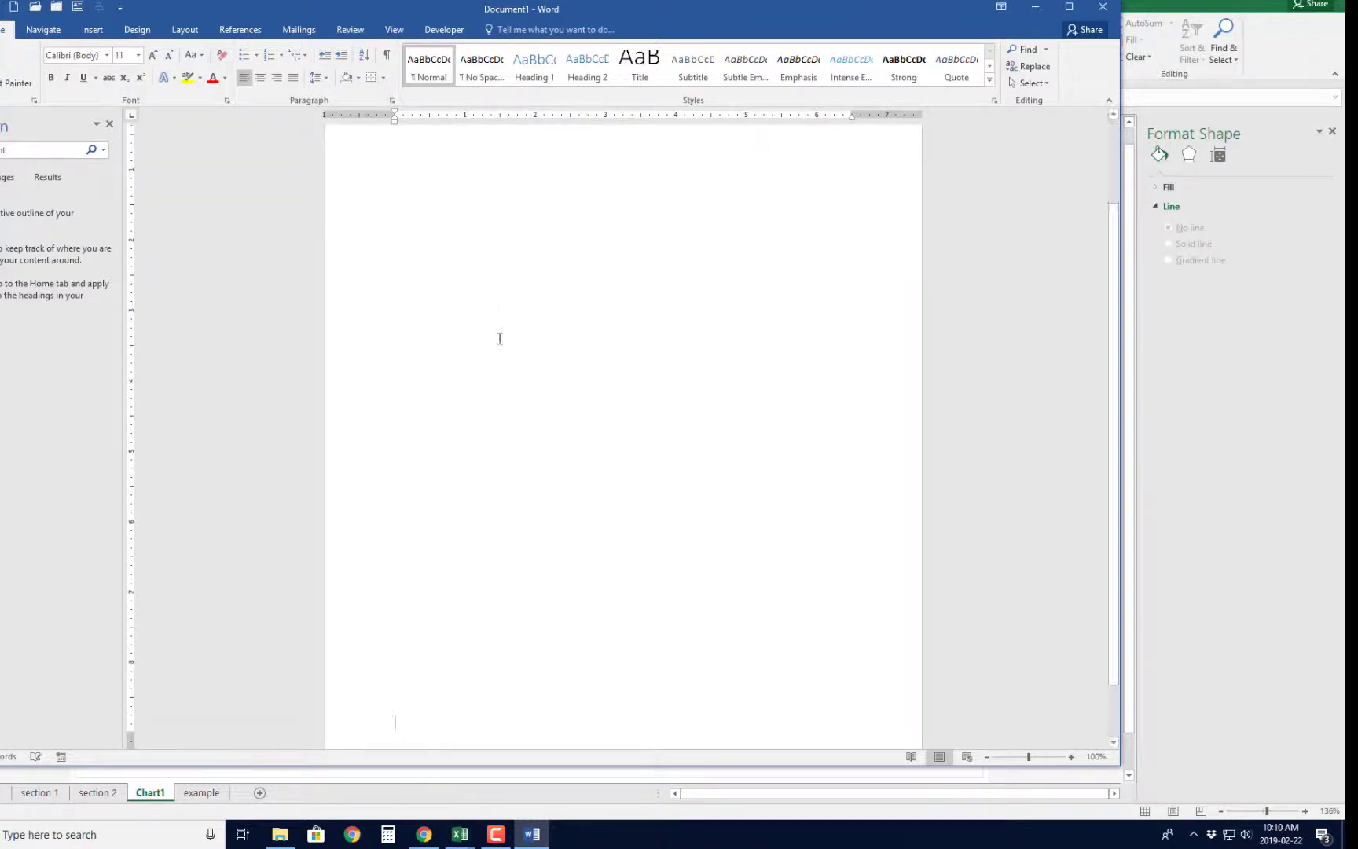
{"action": "scroll", "coordinate": [496, 315], "scroll_direction": "up", "scroll_amount": 1}
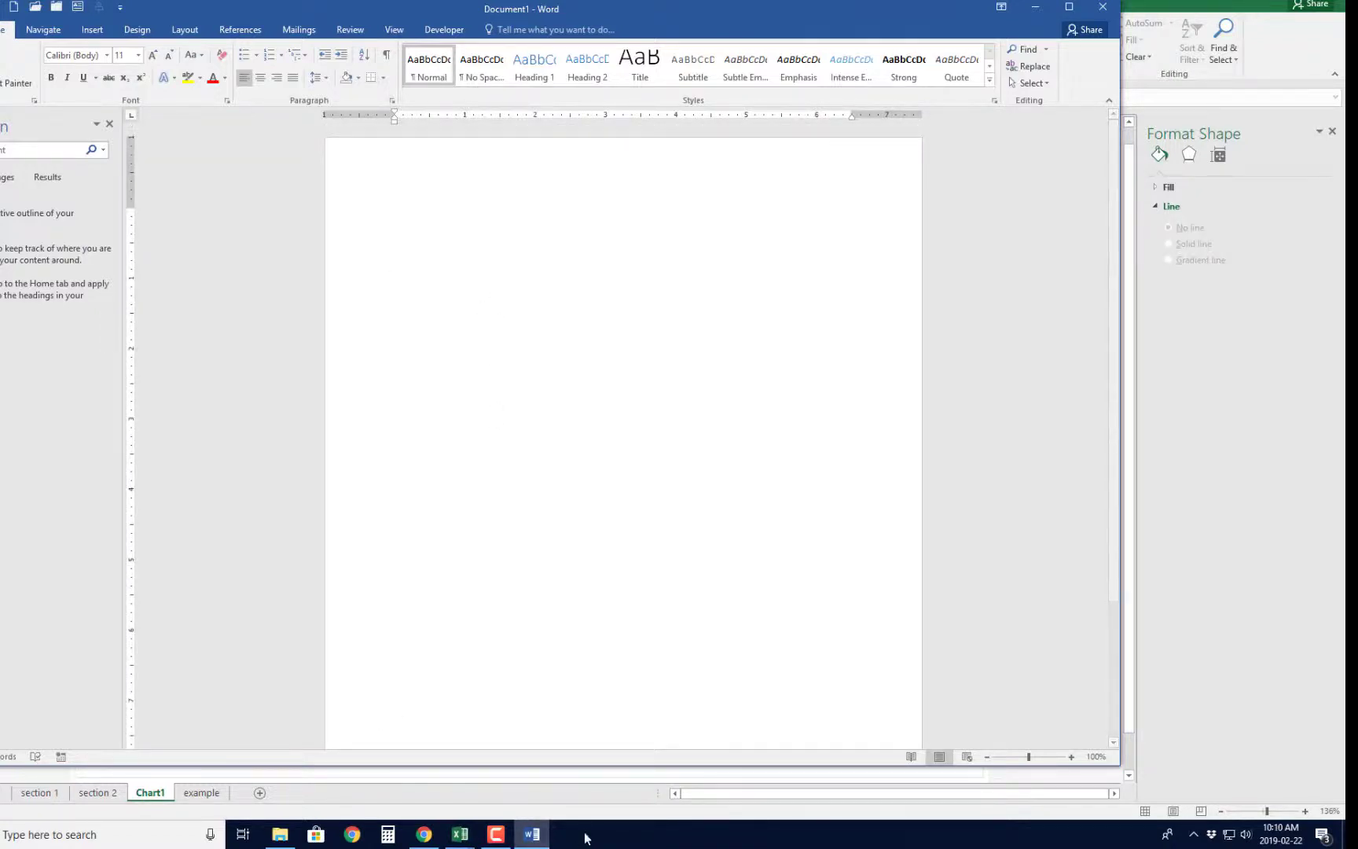
Step: Switch back to the Planarian rollover data.xlsx workbook in Excel and copy the whole chart on the Chart1 sheet
{"action": "left_click", "coordinate": [457, 834]}
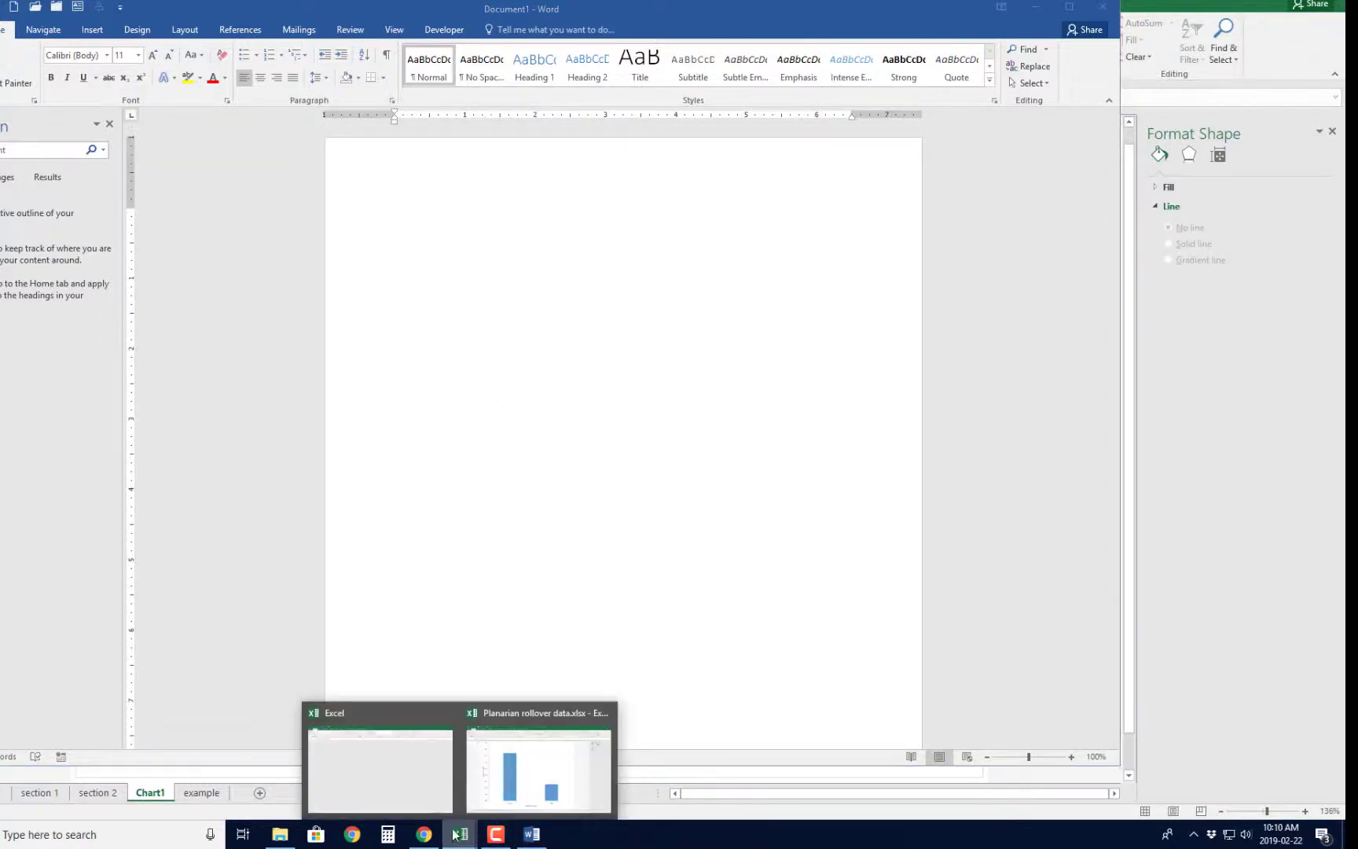
{"action": "left_click", "coordinate": [538, 790]}
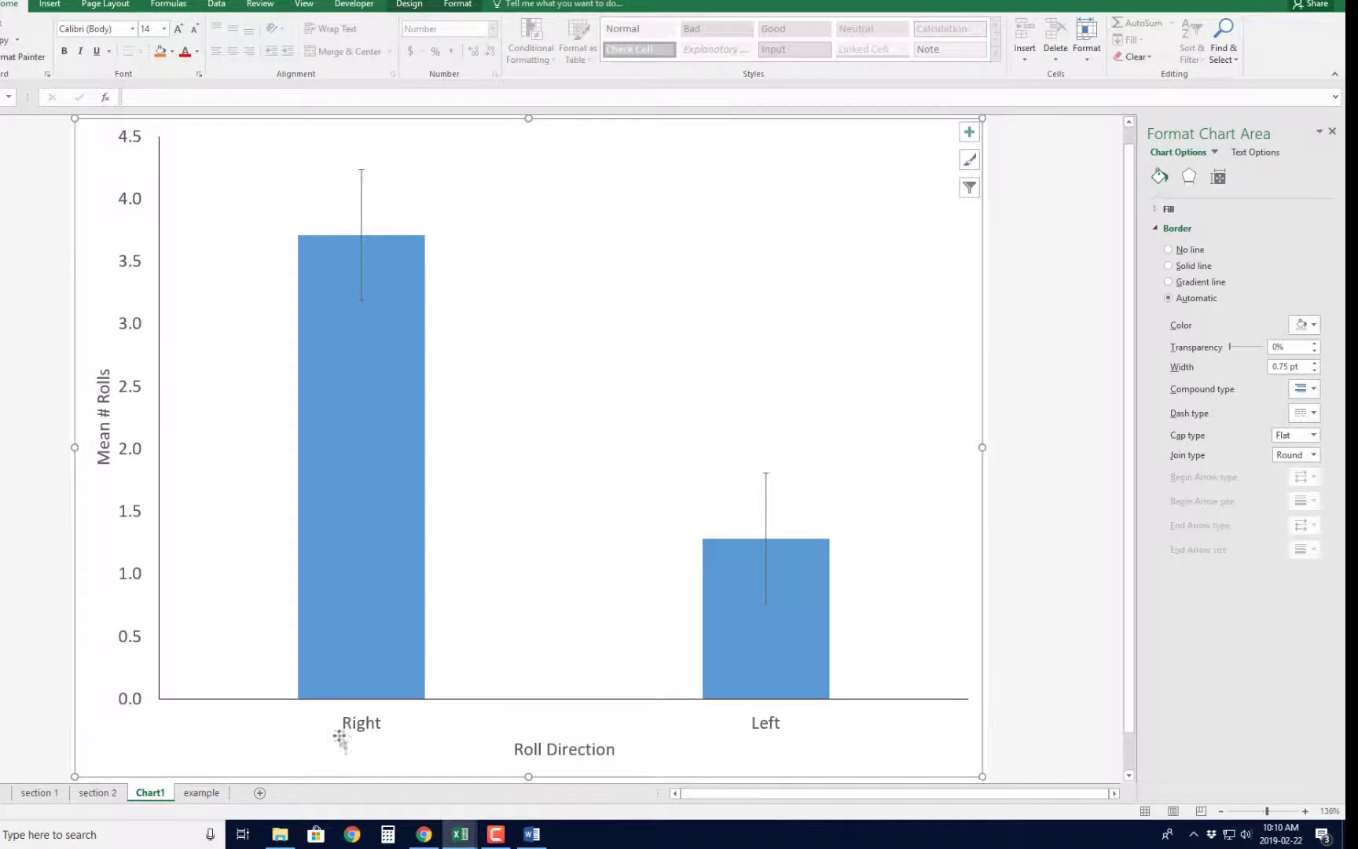
{"action": "key", "text": "ctrl+c"}
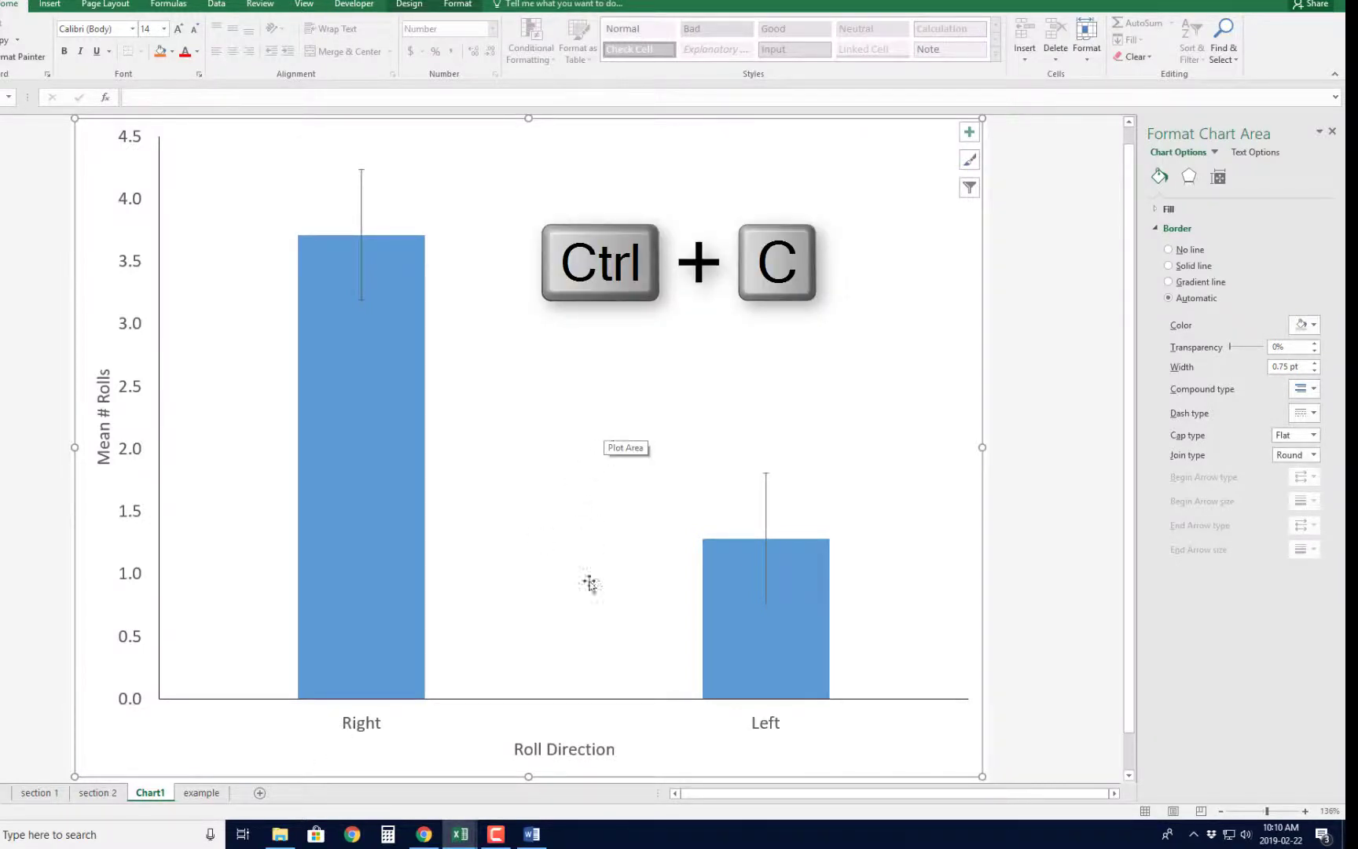
Step: Switch to the blank Word document, try pasting the copied chart in its default format, and undo that paste
{"action": "left_click", "coordinate": [531, 834]}
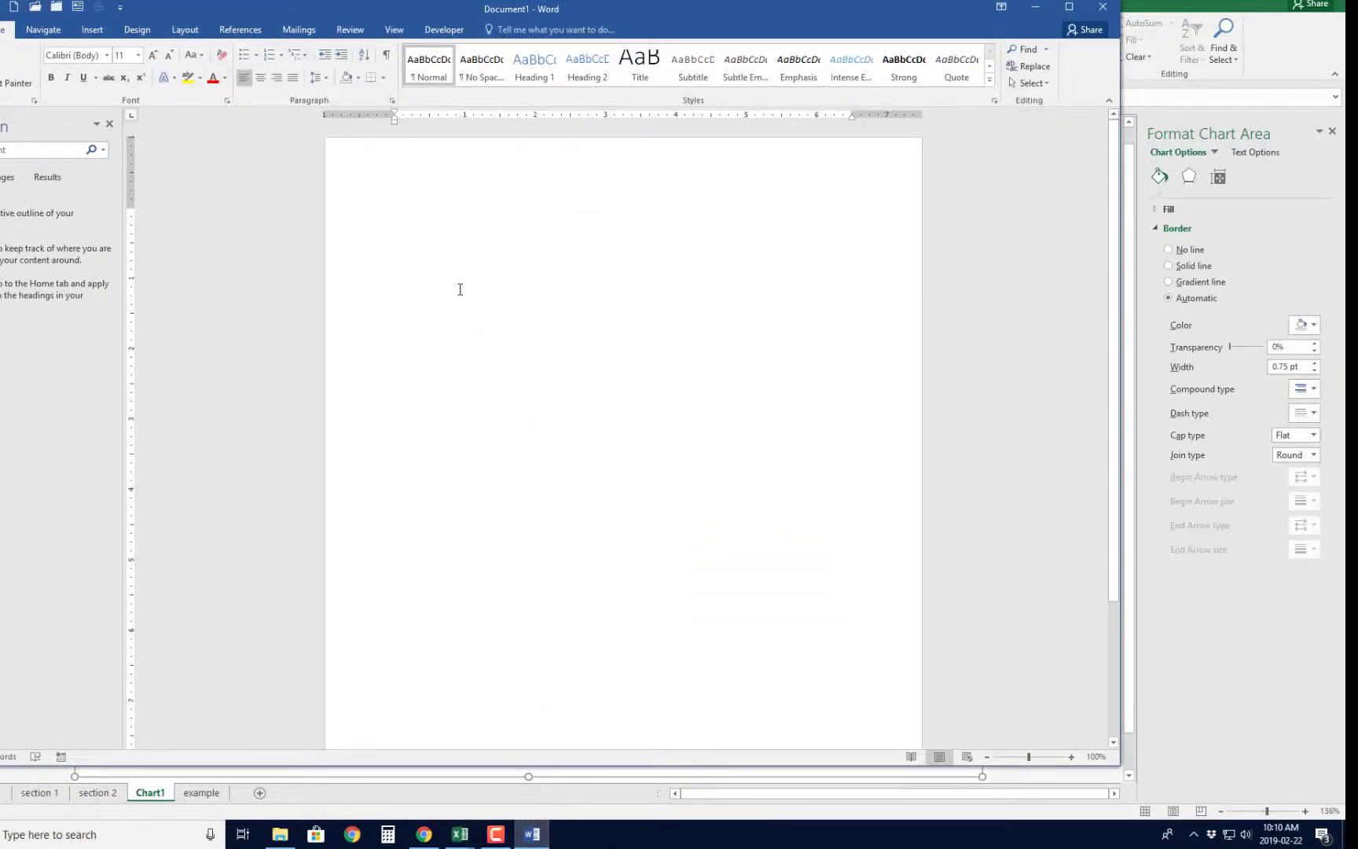
{"action": "key", "text": "ctrl+v"}
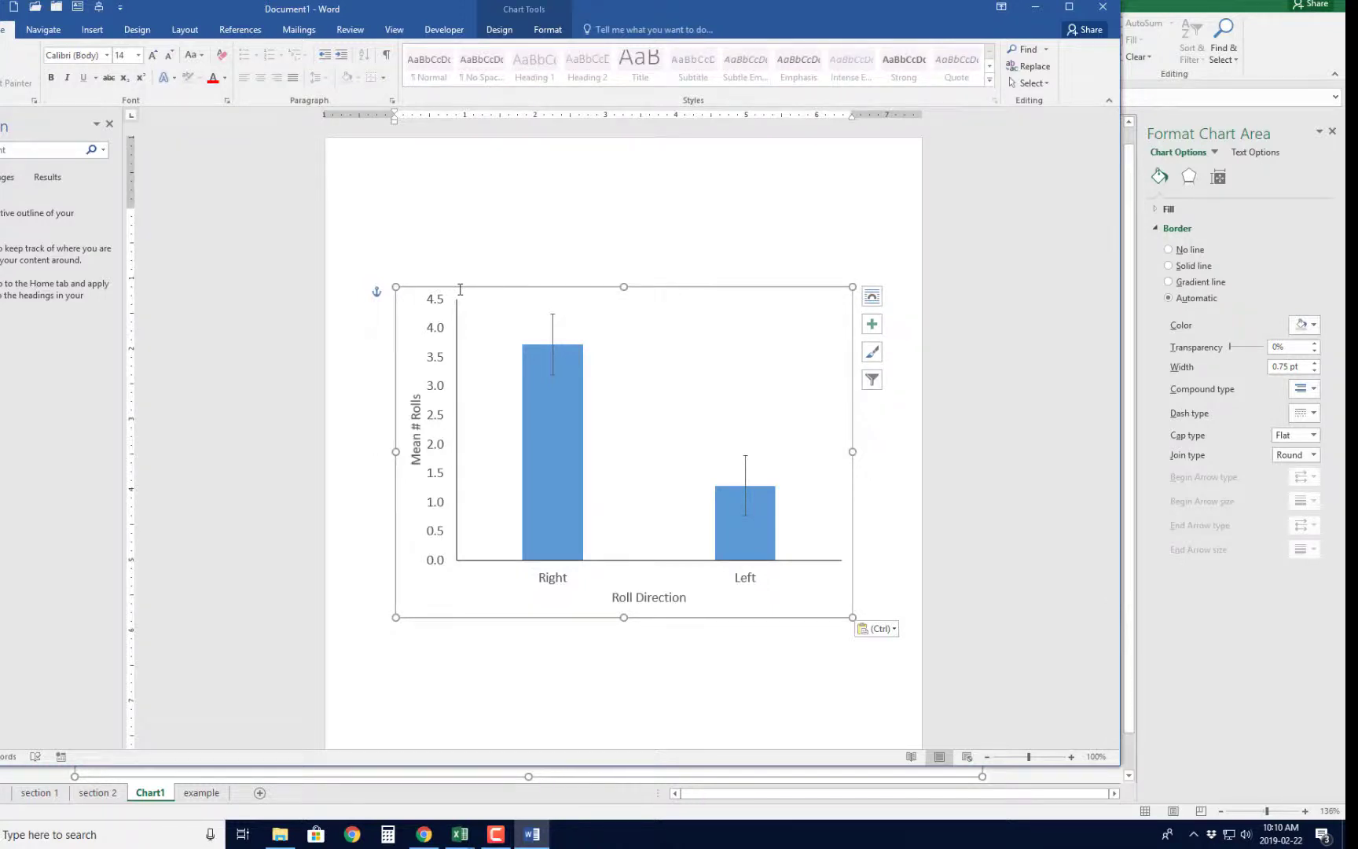
{"action": "key", "text": "ctrl+z"}
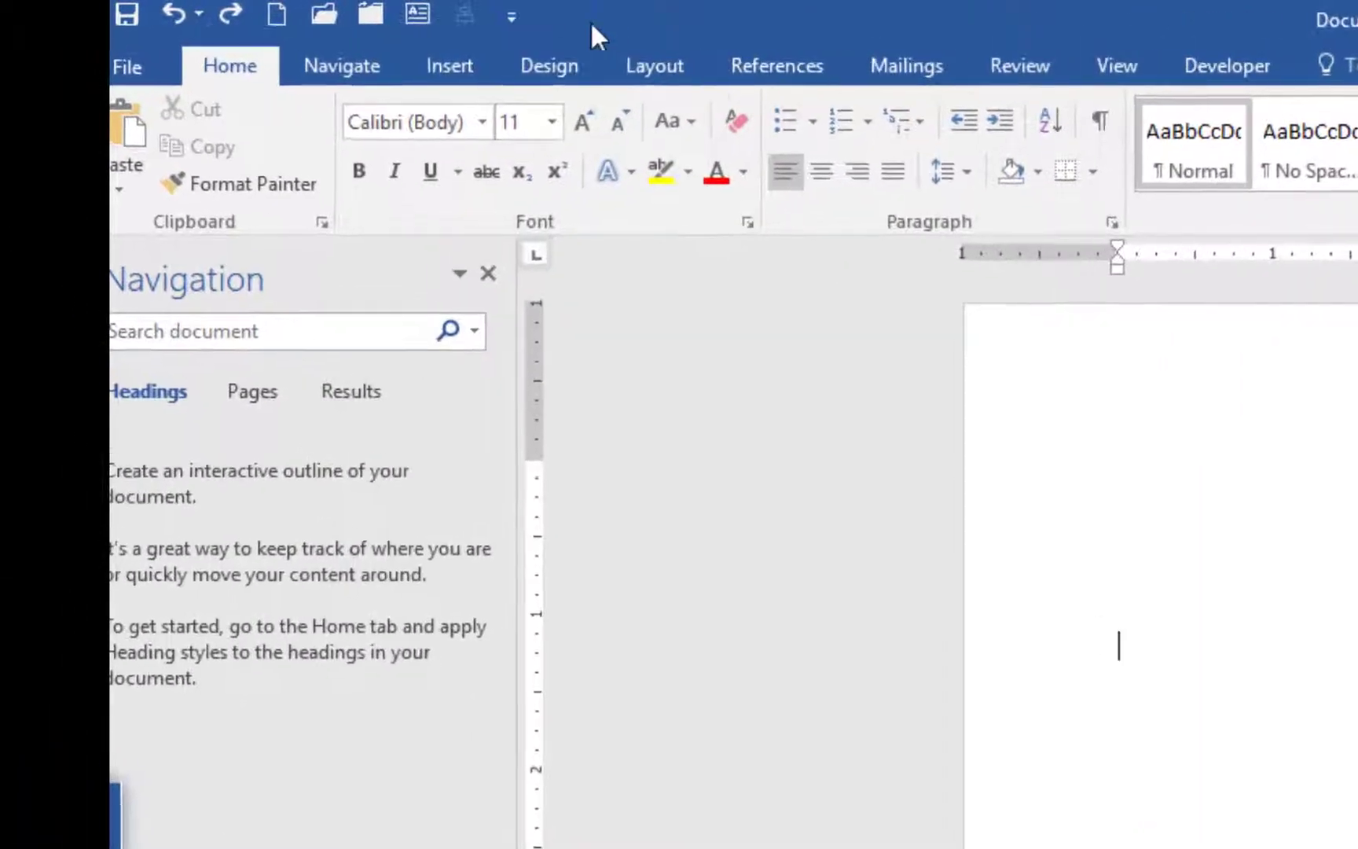
Step: Paste the copied chart as a picture, scale it down to about 5.71" wide by 4.15" high, and place it near the page's upper middle
{"action": "left_click", "coordinate": [244, 167]}
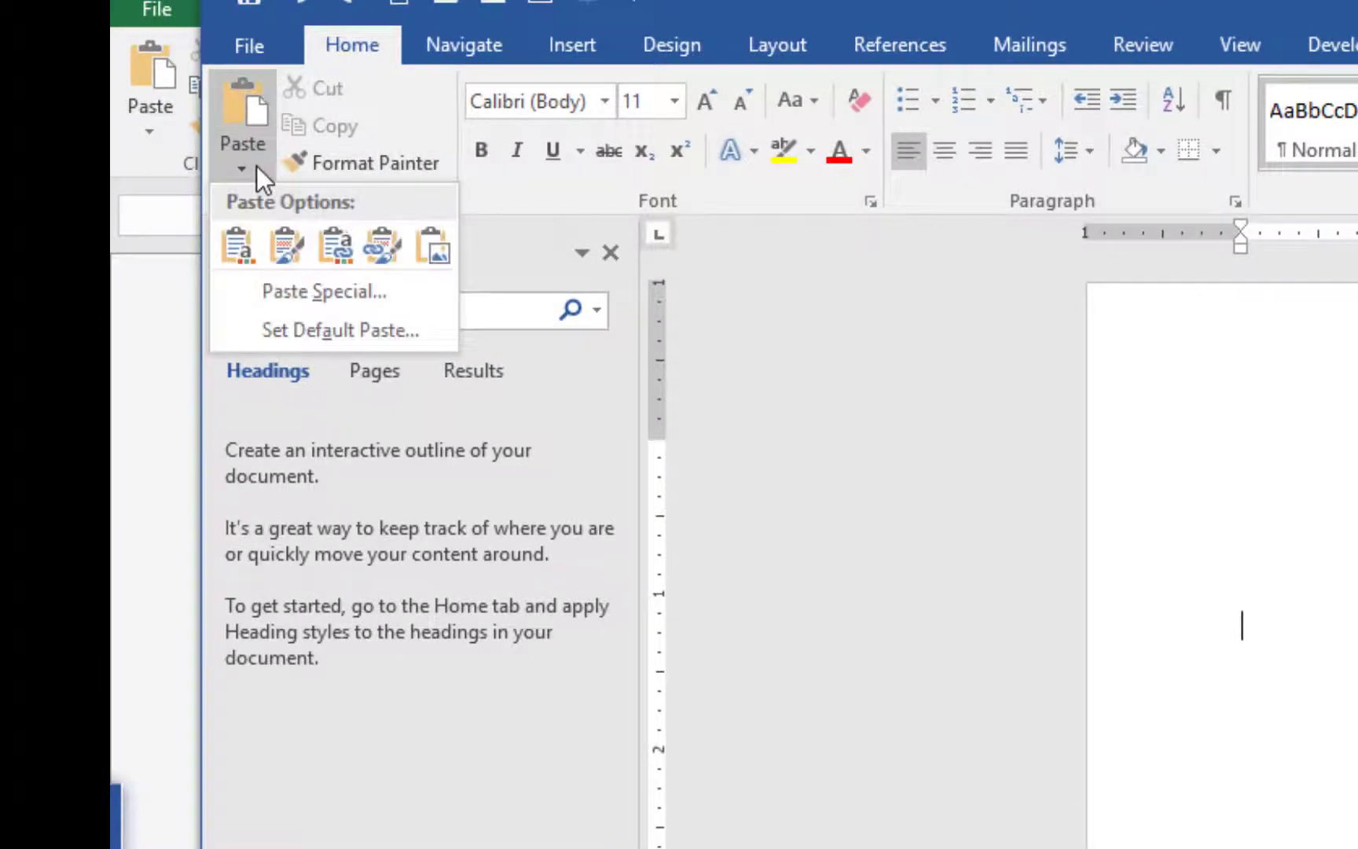
{"action": "left_click", "coordinate": [431, 247]}
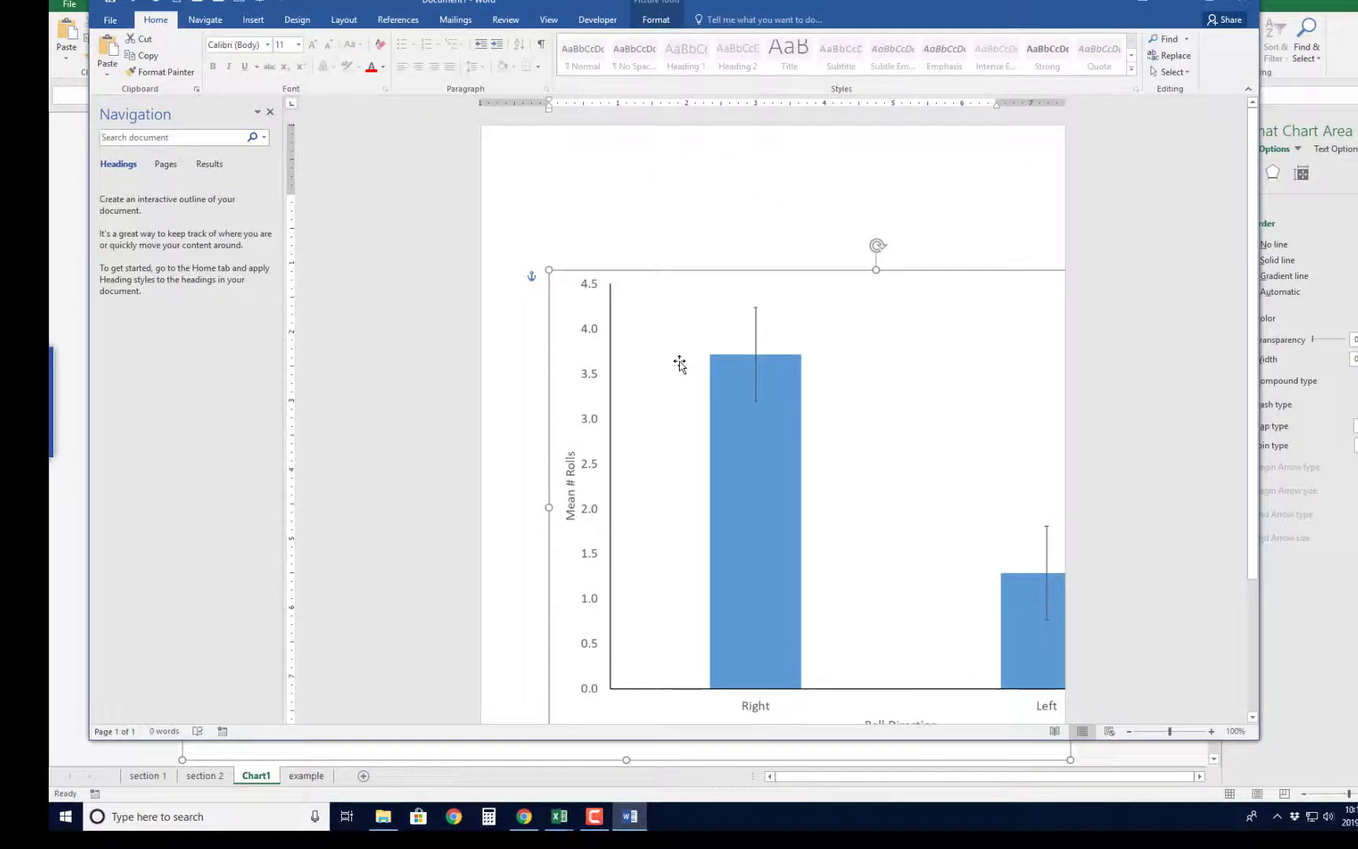
{"action": "left_click_drag", "start_coordinate": [547, 268], "coordinate": [623, 280]}
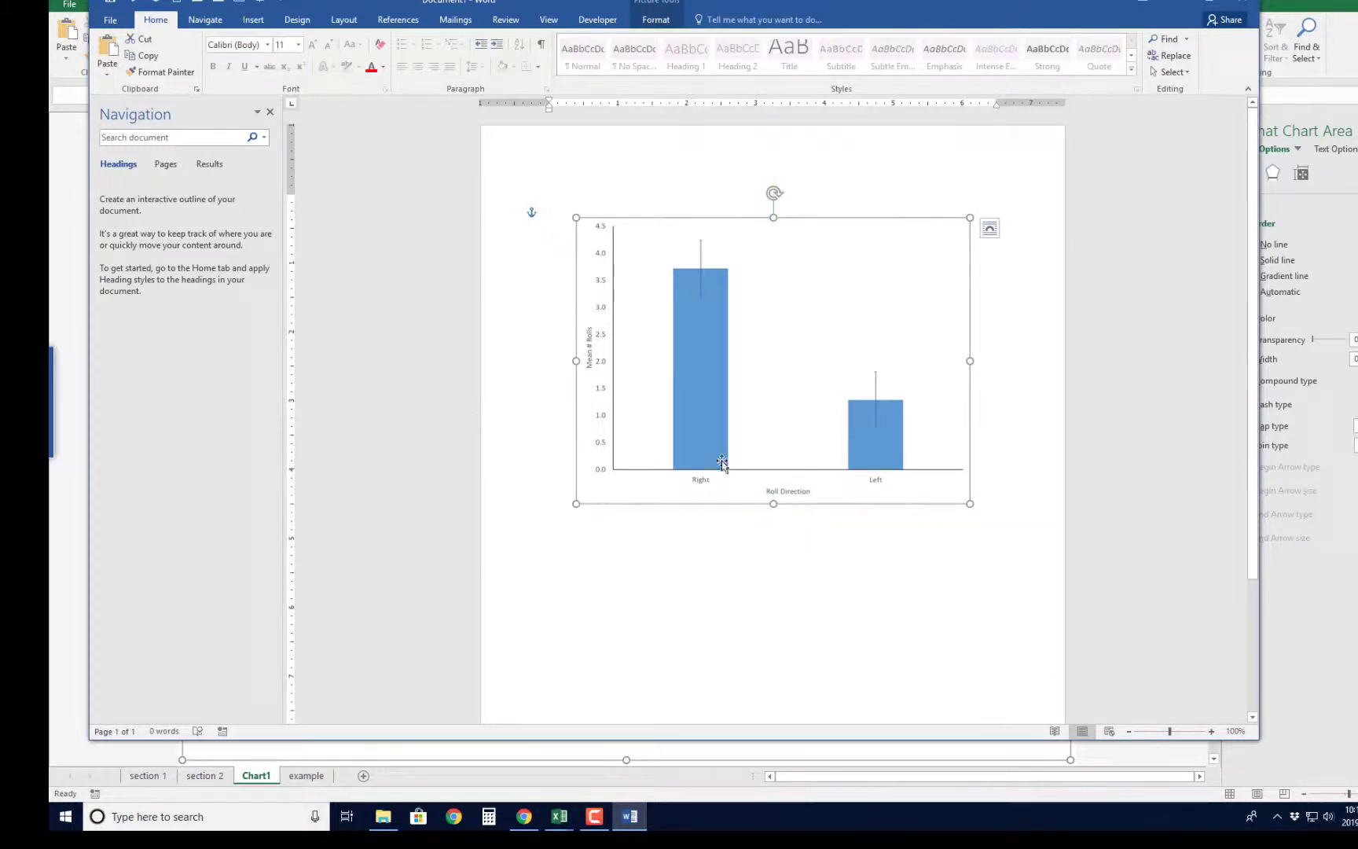
{"action": "left_click", "coordinate": [698, 525]}
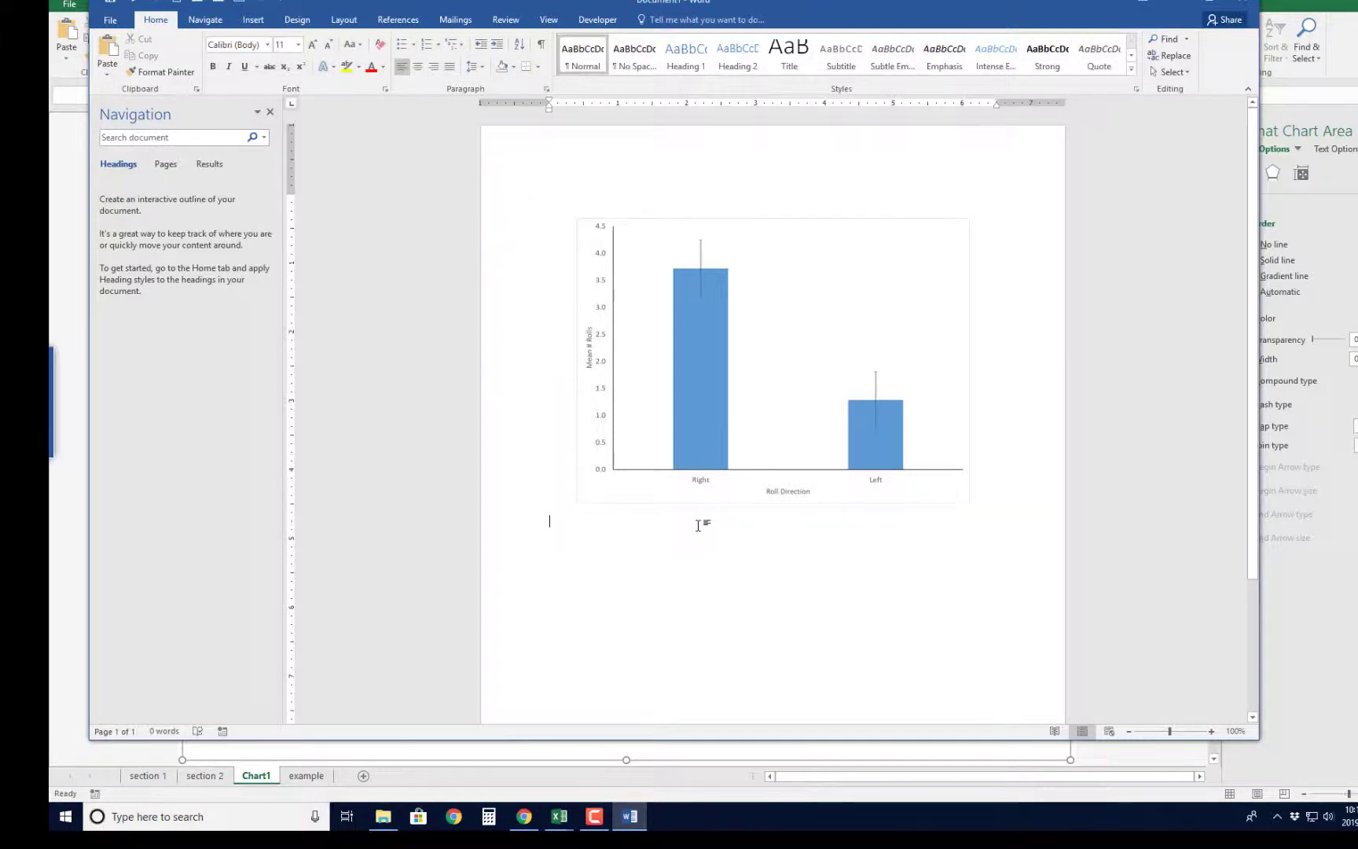
Step: Set the chart picture's text wrapping to In Front of Text and reposition it around the middle of the page's upper half
{"action": "left_click", "coordinate": [709, 421]}
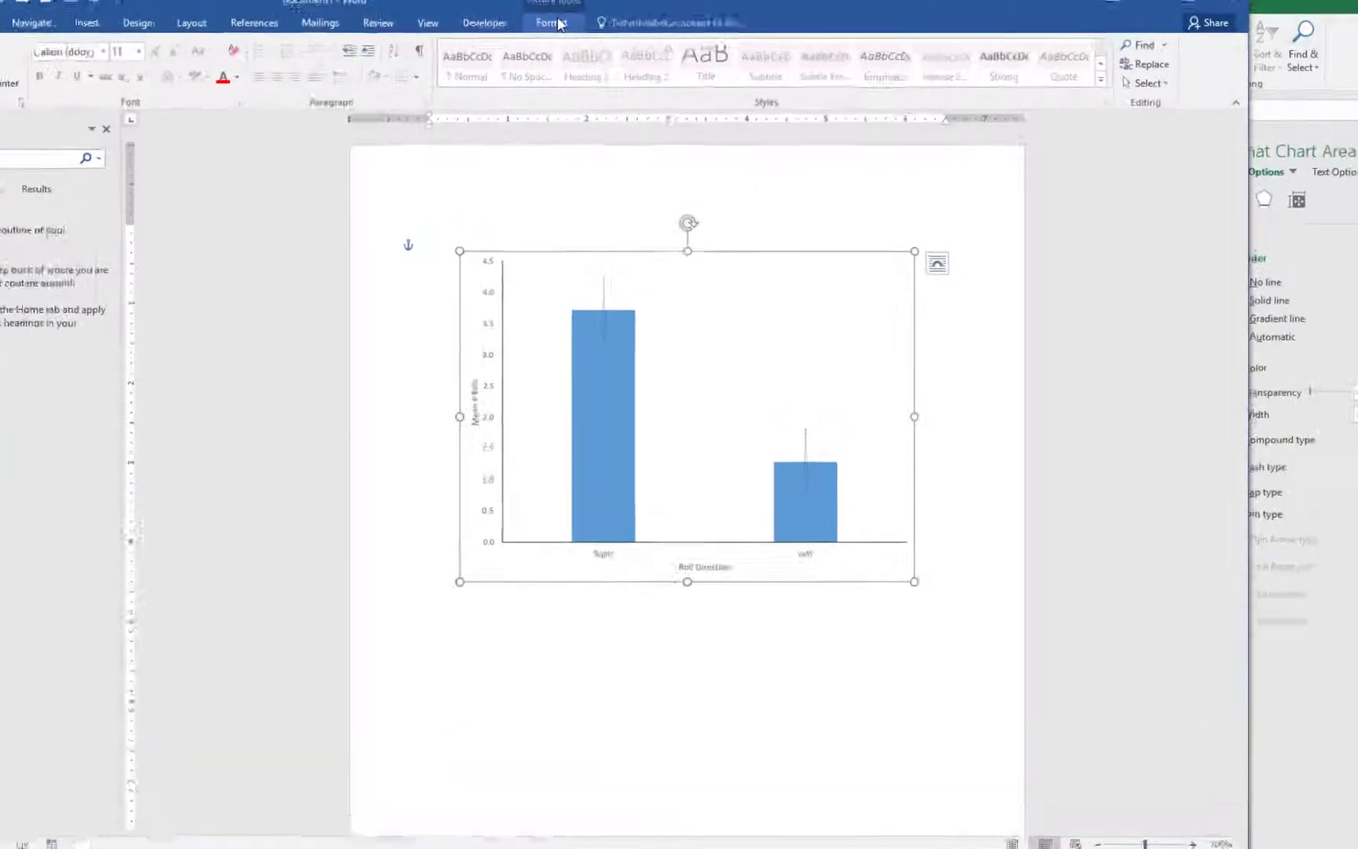
{"action": "left_click", "coordinate": [656, 19]}
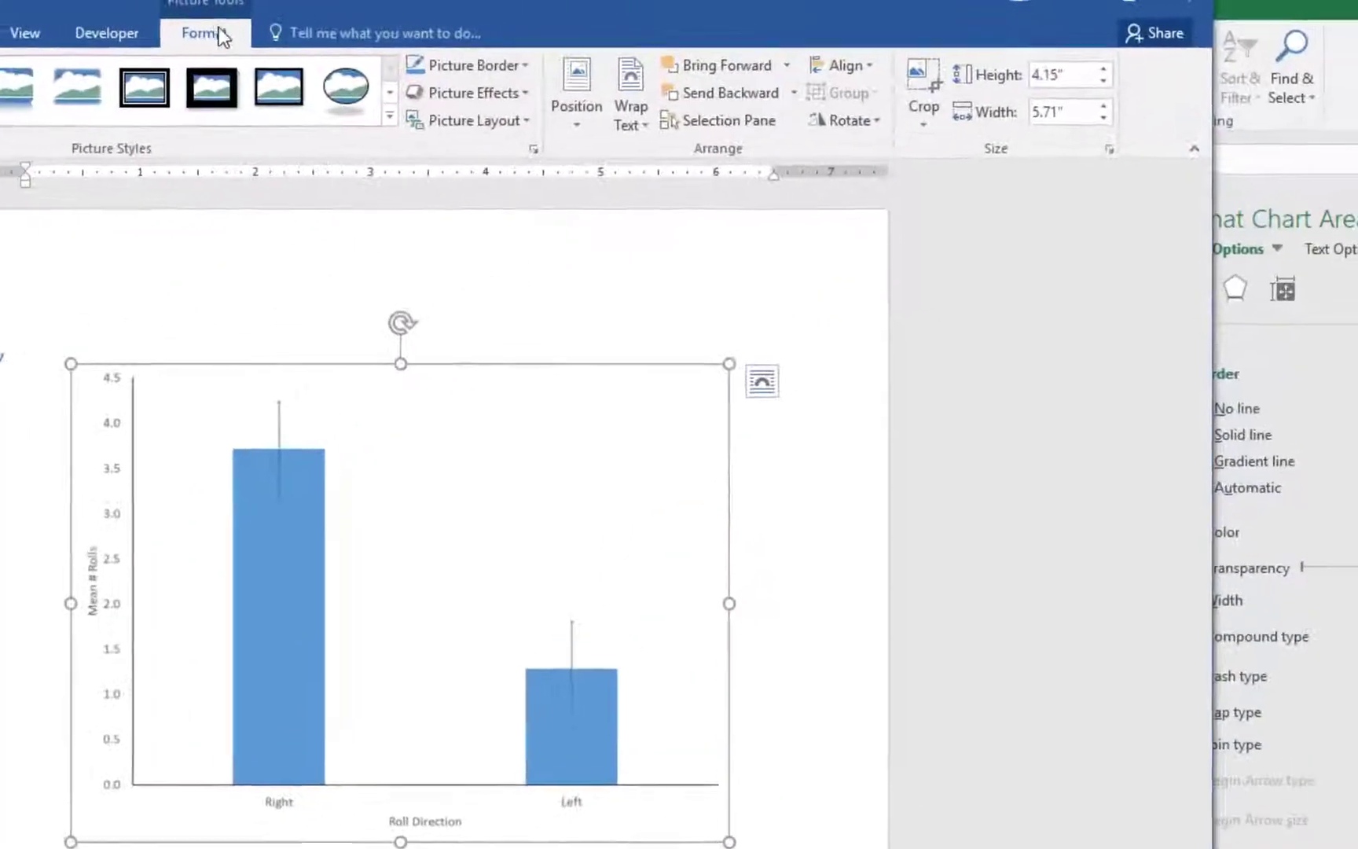
{"action": "left_click", "coordinate": [563, 130]}
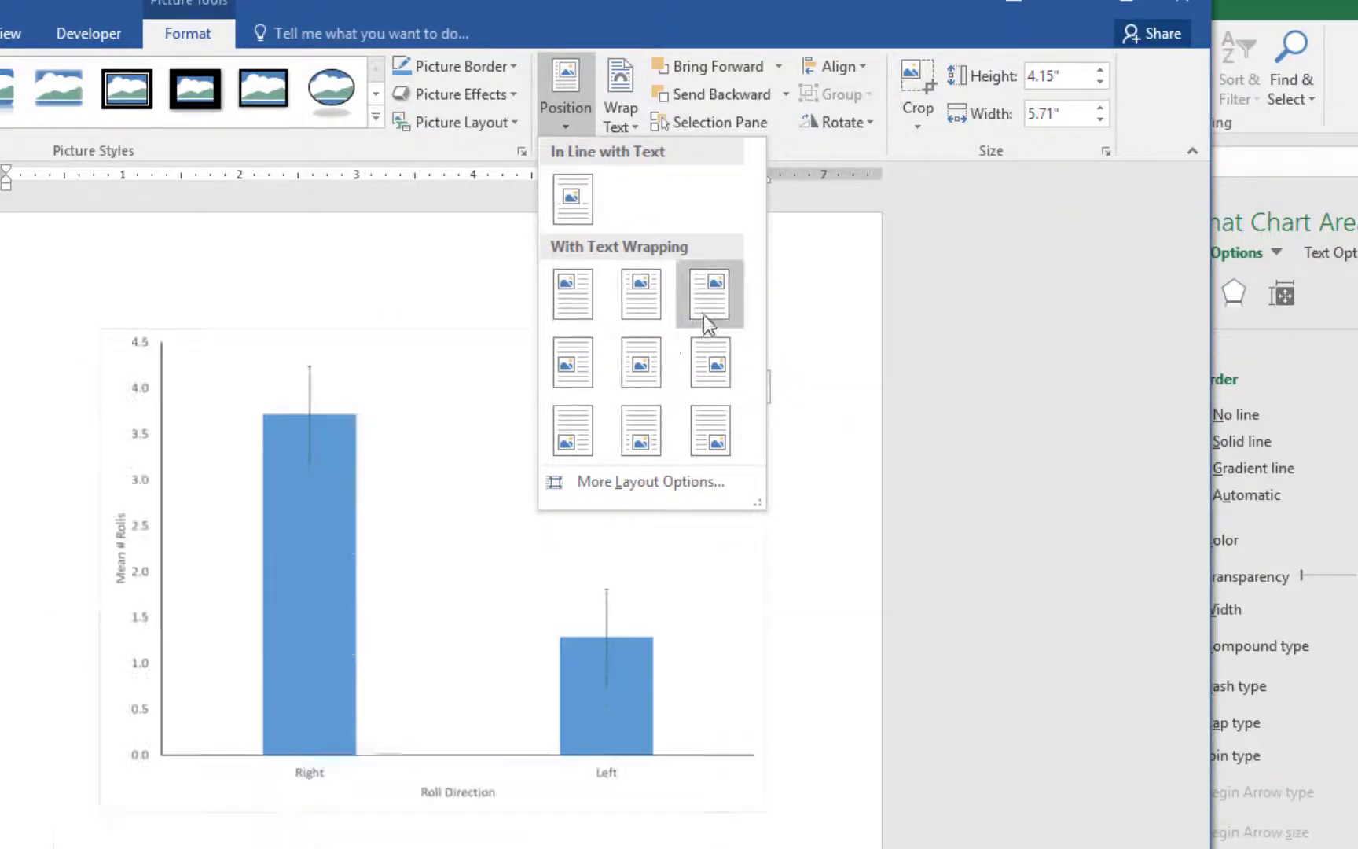
{"action": "left_click", "coordinate": [583, 120]}
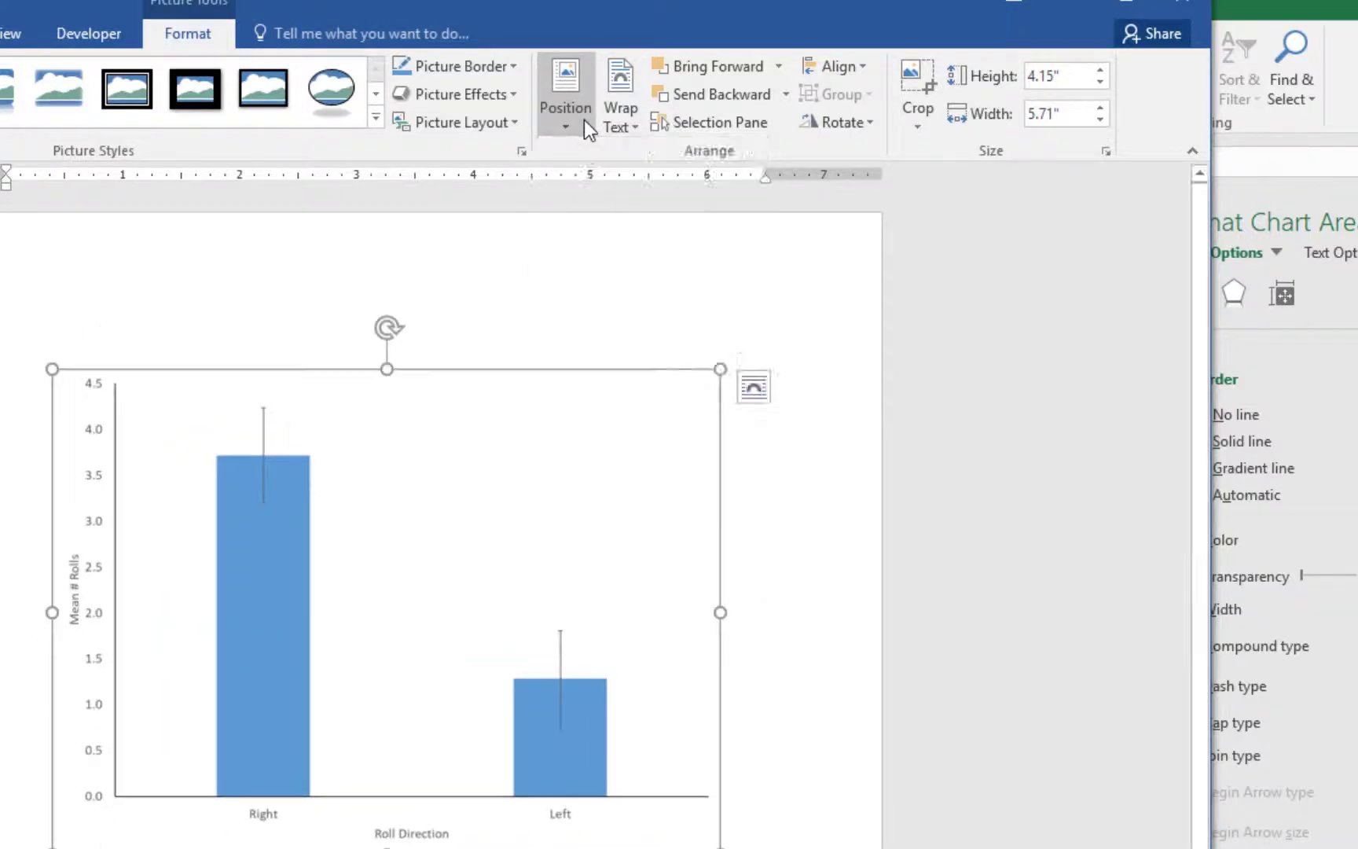
{"action": "left_click", "coordinate": [637, 128]}
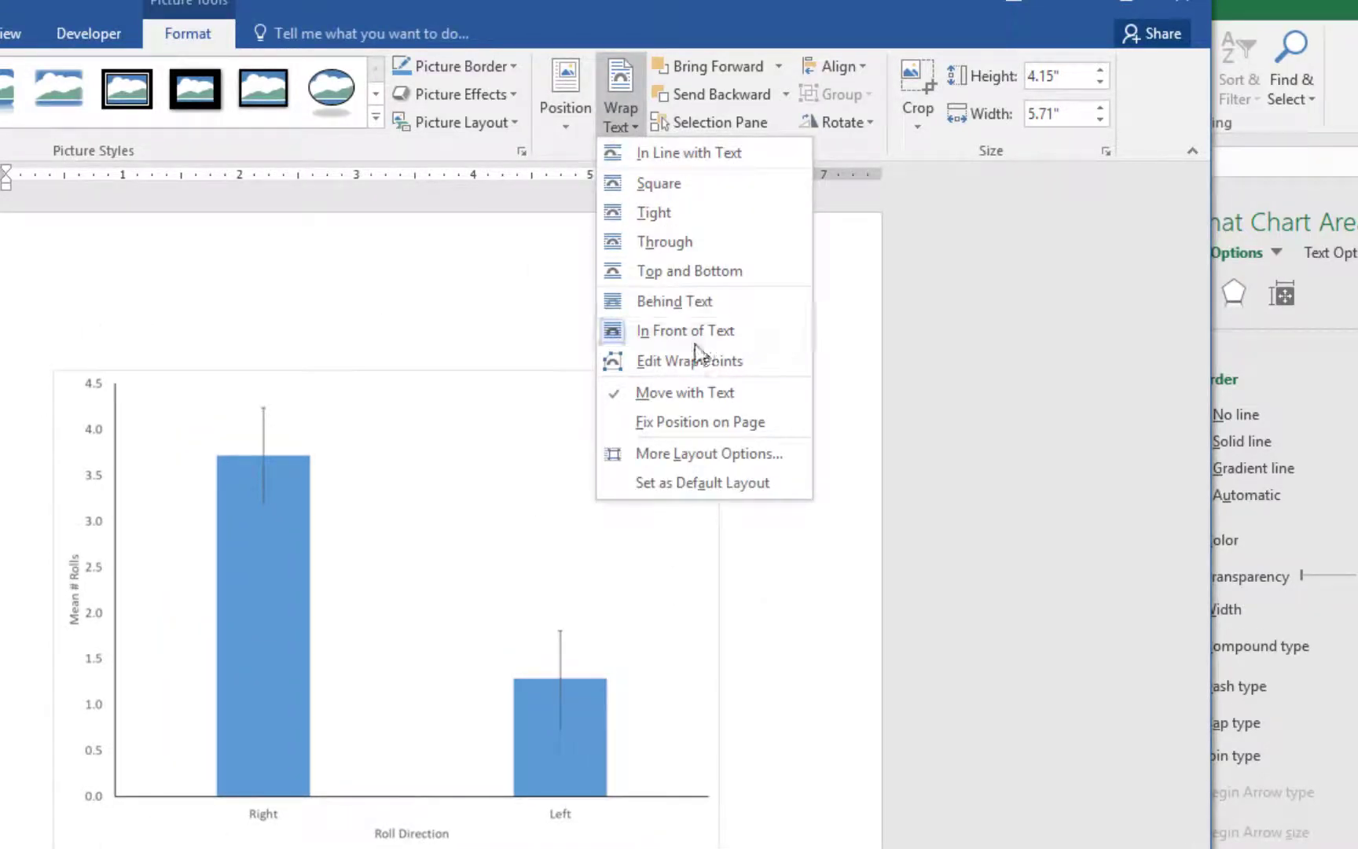
{"action": "left_click", "coordinate": [673, 338]}
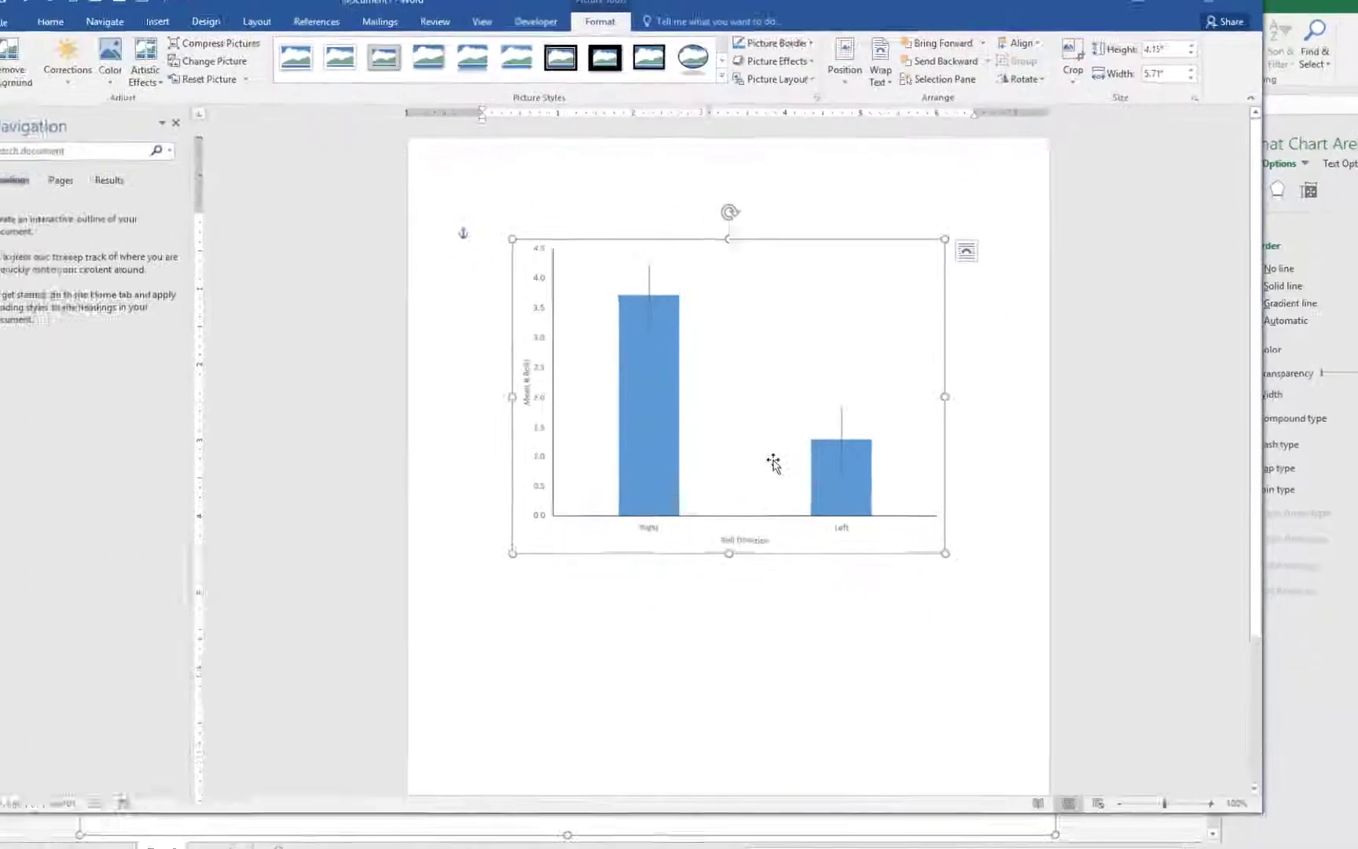
{"action": "left_click_drag", "start_coordinate": [436, 677], "coordinate": [770, 413]}
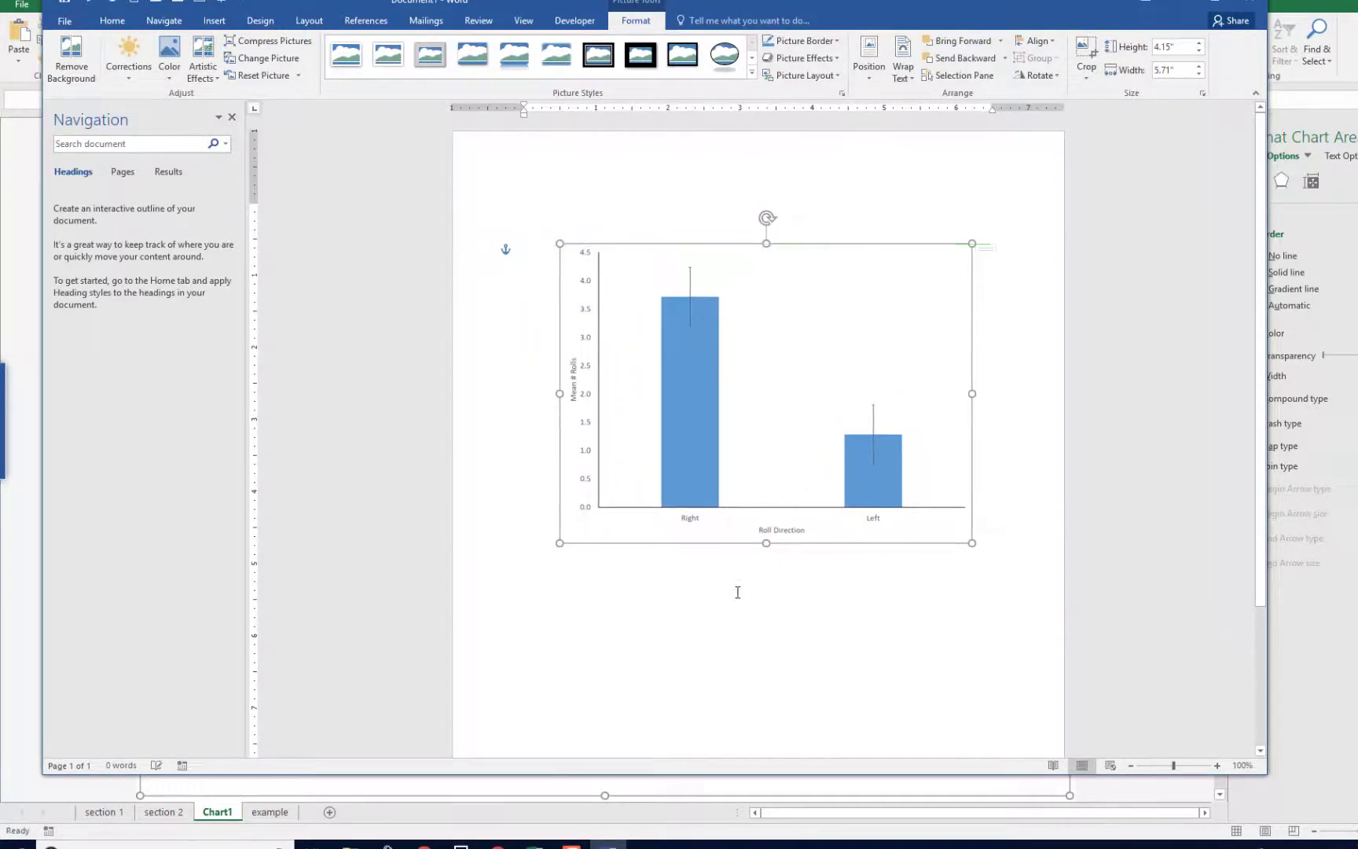
Step: Add the bold caption label "Figure 1" on the line just below the chart picture
{"action": "left_click", "coordinate": [715, 578]}
{"action": "key", "text": "ctrl+b"}
{"action": "type", "text": "Figure 1"}
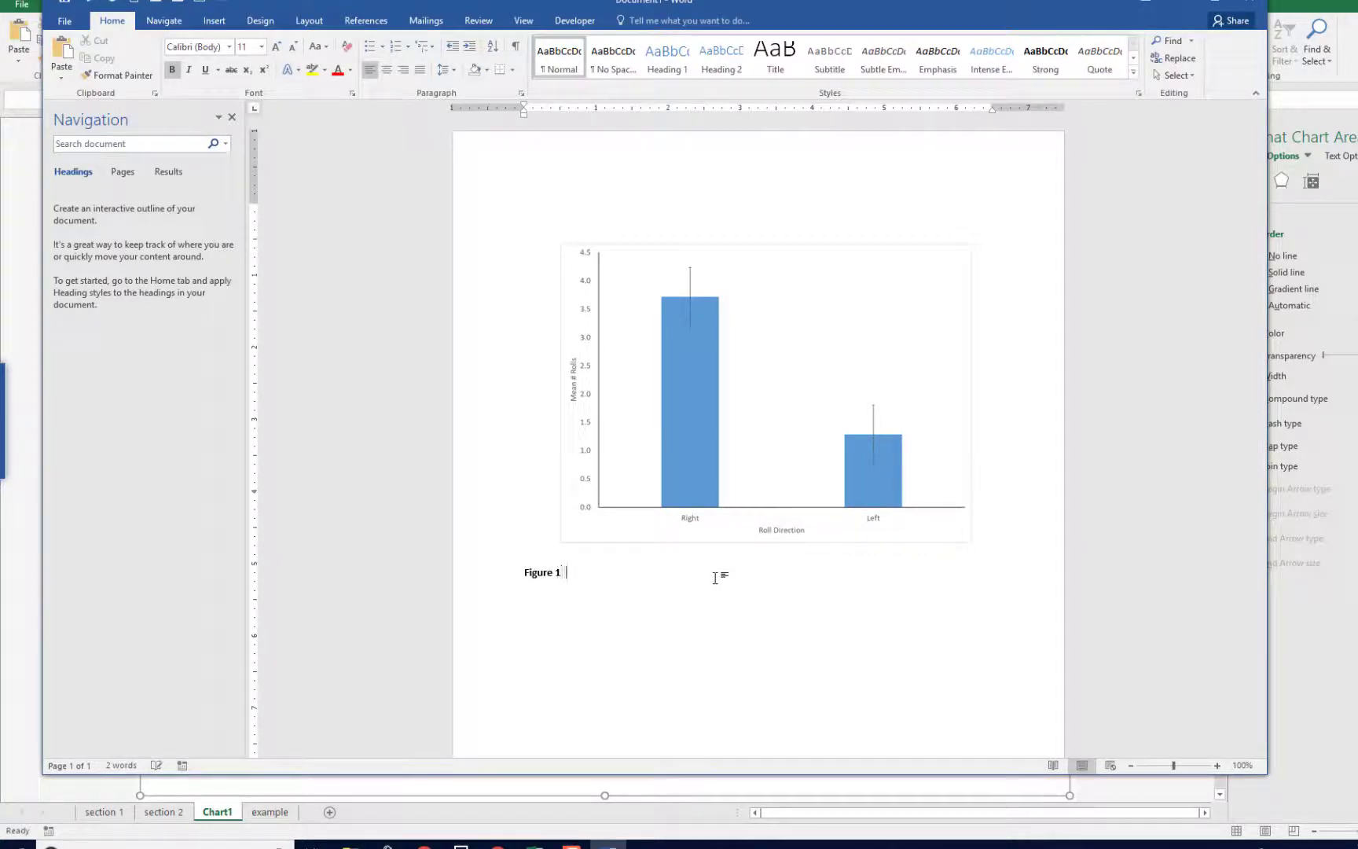